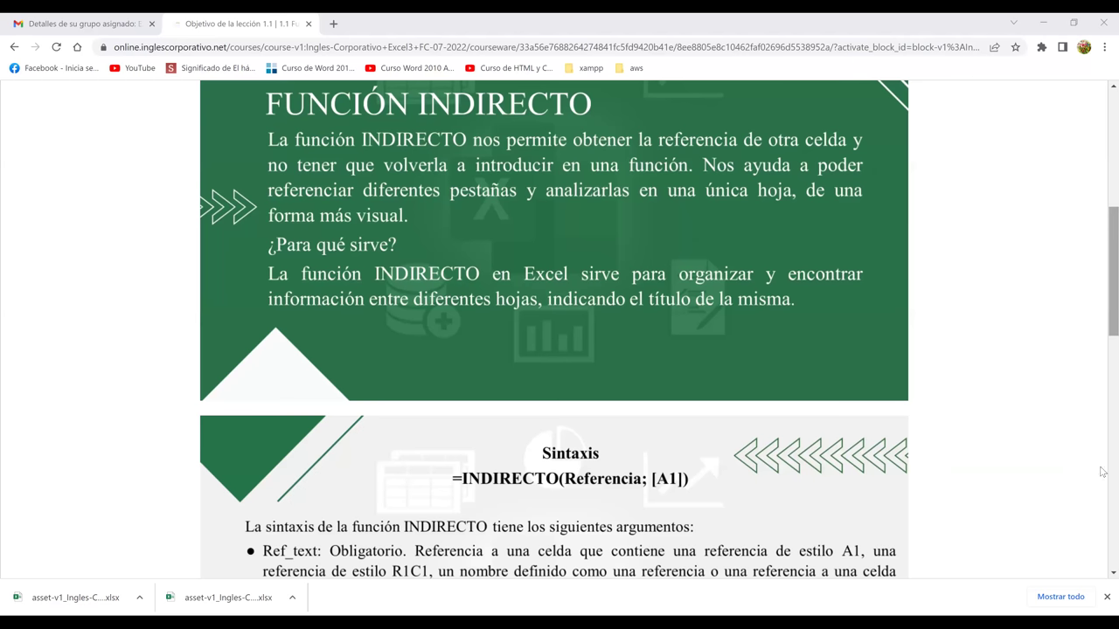
# Scroll the Conoce la función indirecto lesson until the Función Indirecto video player is fully visible
pyautogui.scroll(-7, 664, 479)
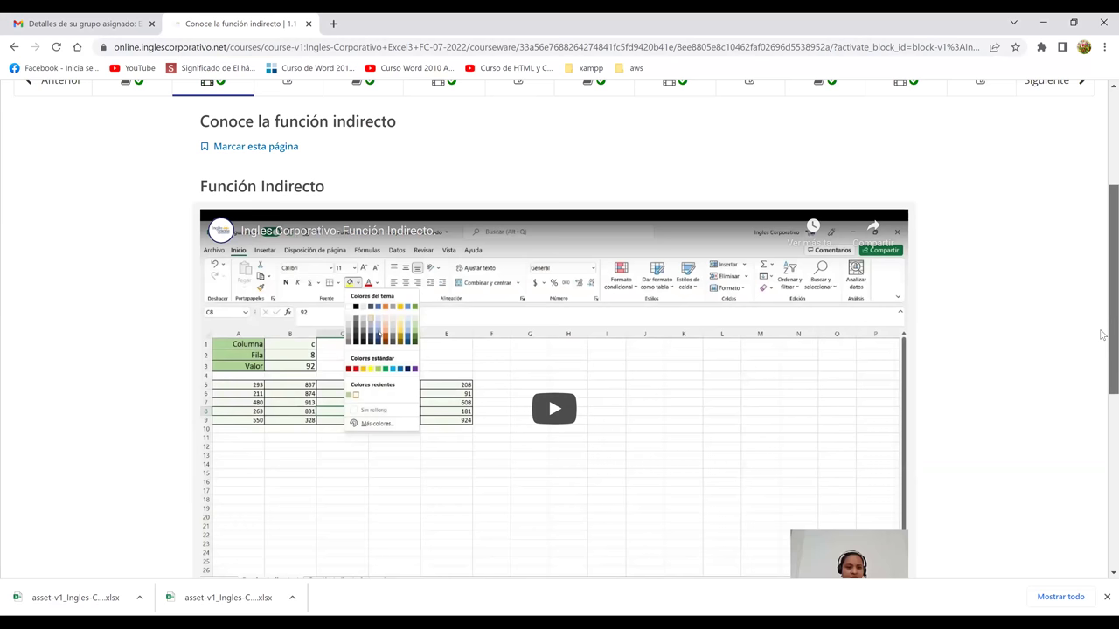
pyautogui.scroll(-1, 1102, 358)
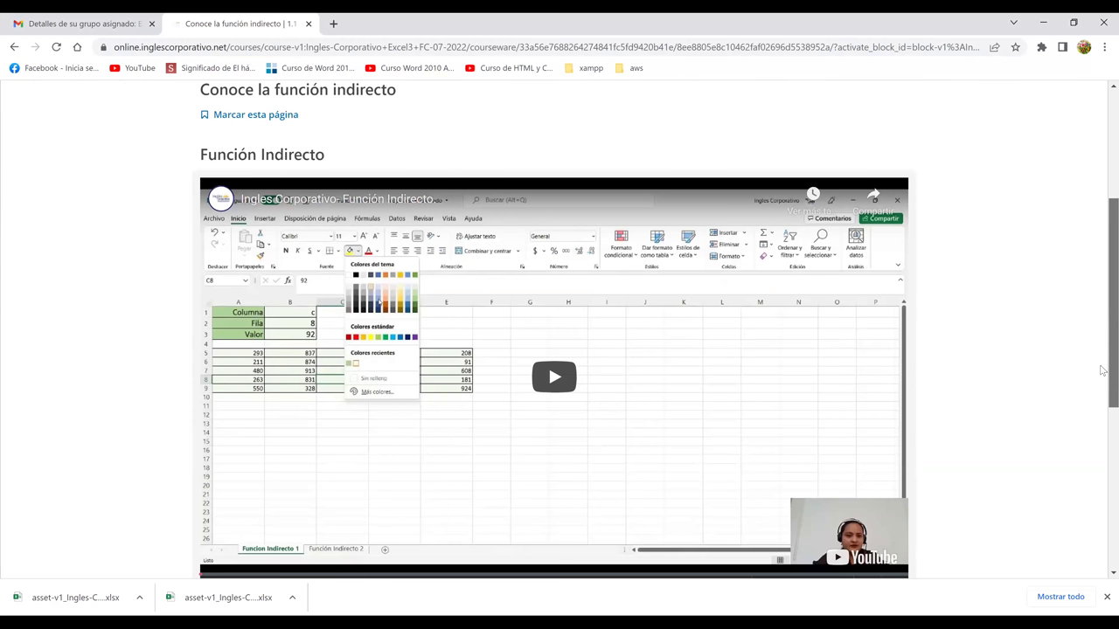
pyautogui.scroll(-1, 1102, 372)
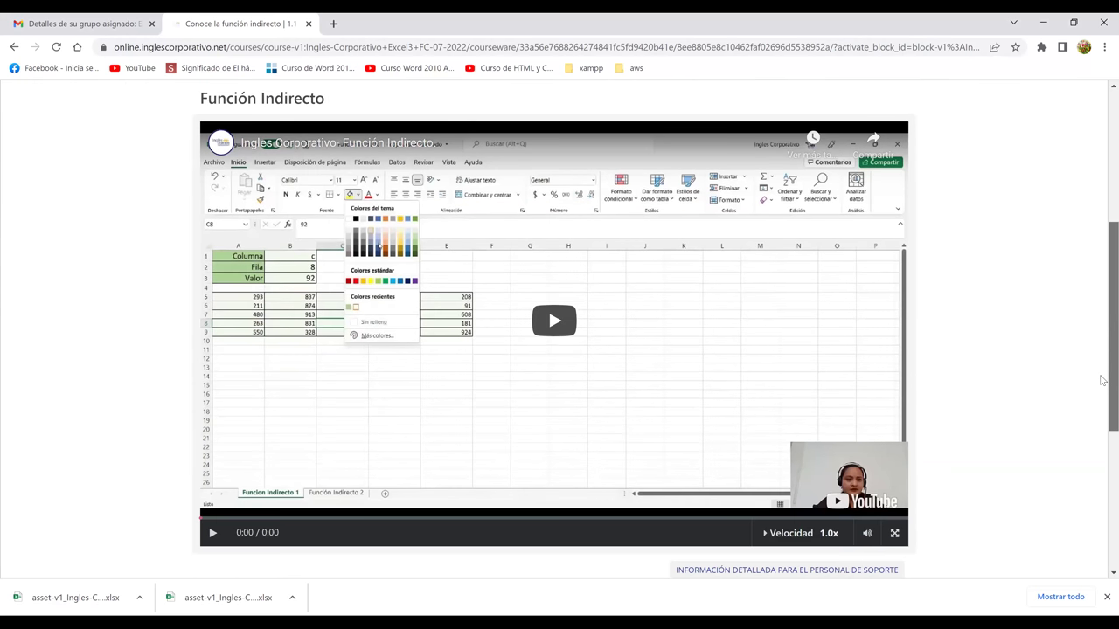
pyautogui.scroll(-1, 1102, 371)
pyautogui.scroll(2, 1040, 326)
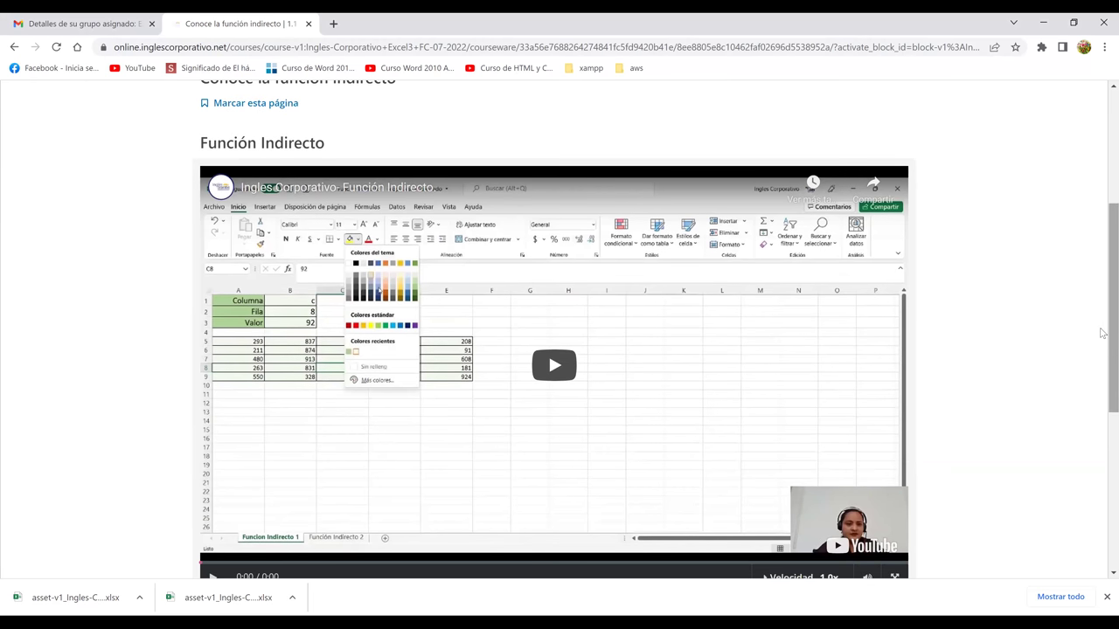
pyautogui.scroll(-1, 1104, 337)
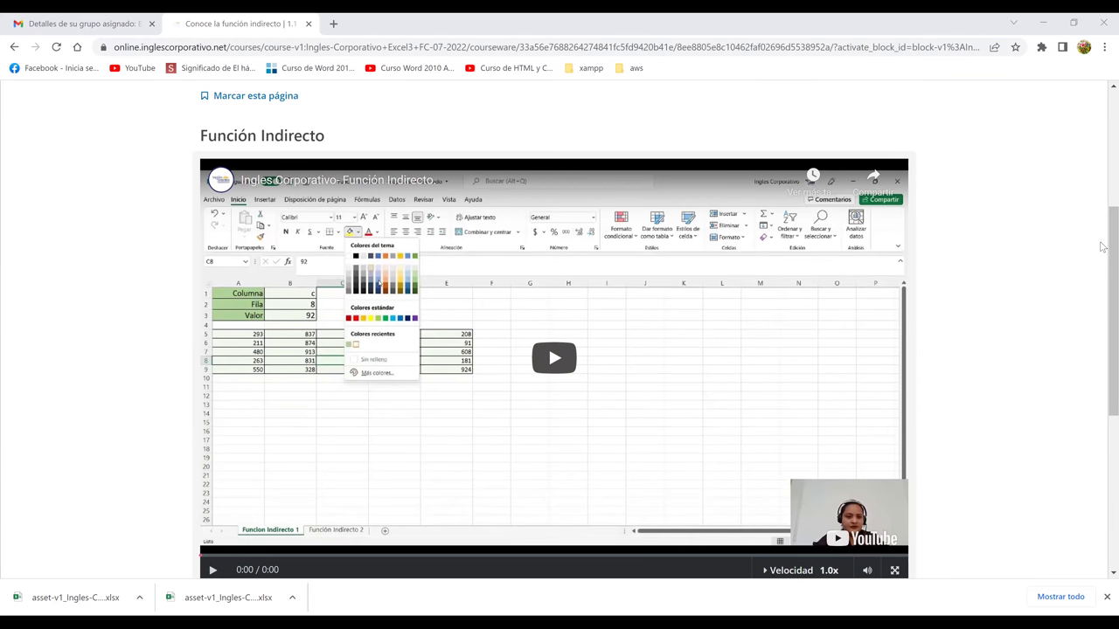
pyautogui.scroll(-1, 616, 256)
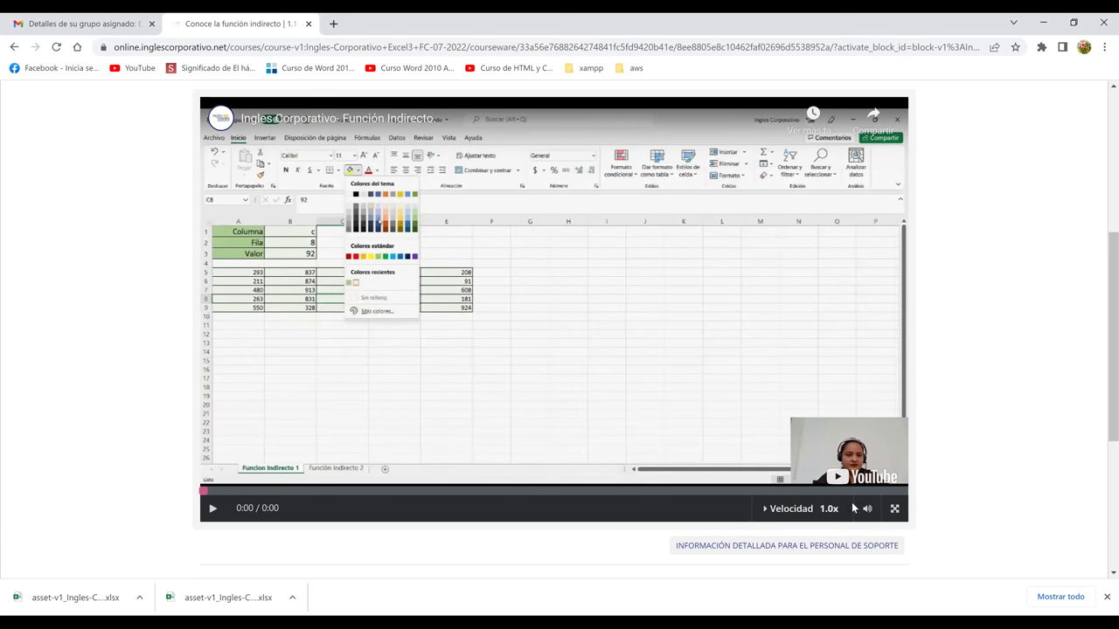
# Start playback of the embedded Función Indirecto video
pyautogui.click(849, 212)
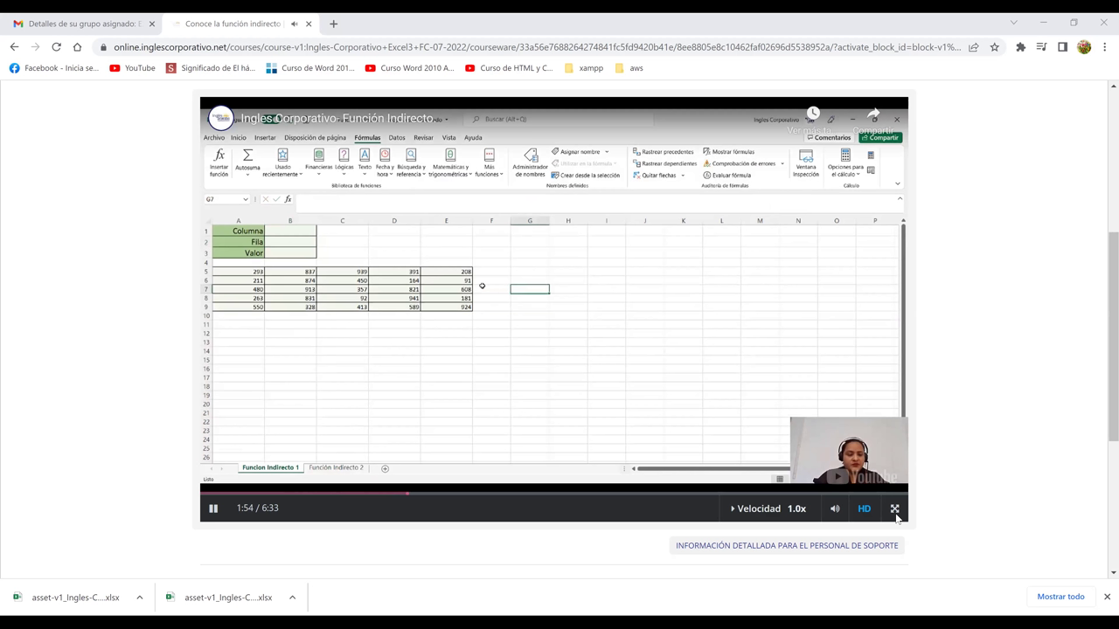
# Enter c as Columna in B1 and 8 as Fila in B2
pyautogui.click(894, 508)
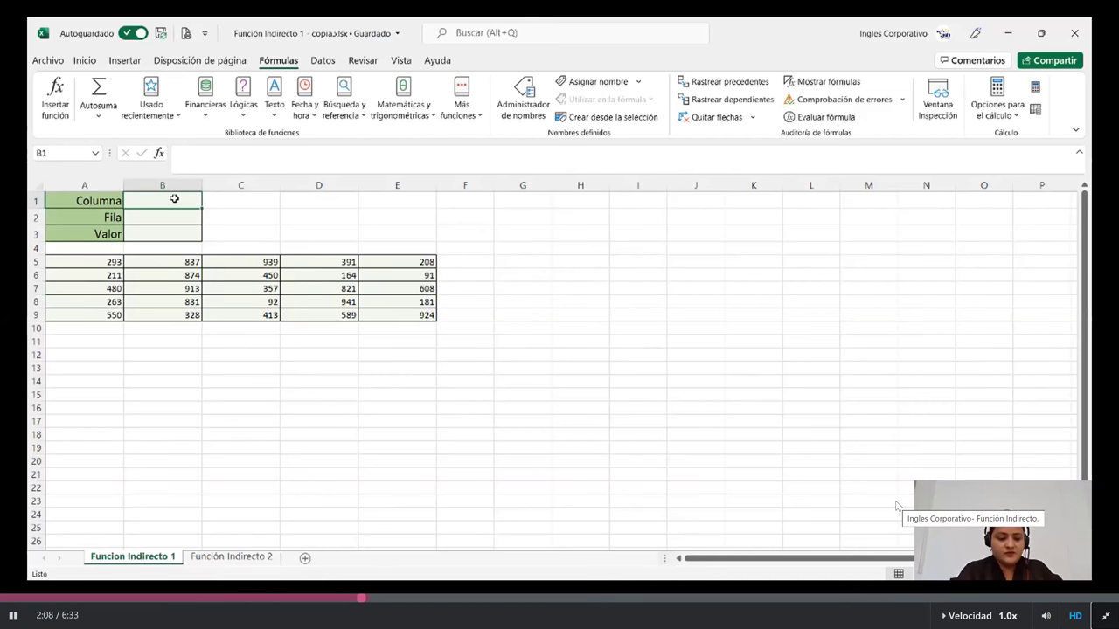
pyautogui.write('c')
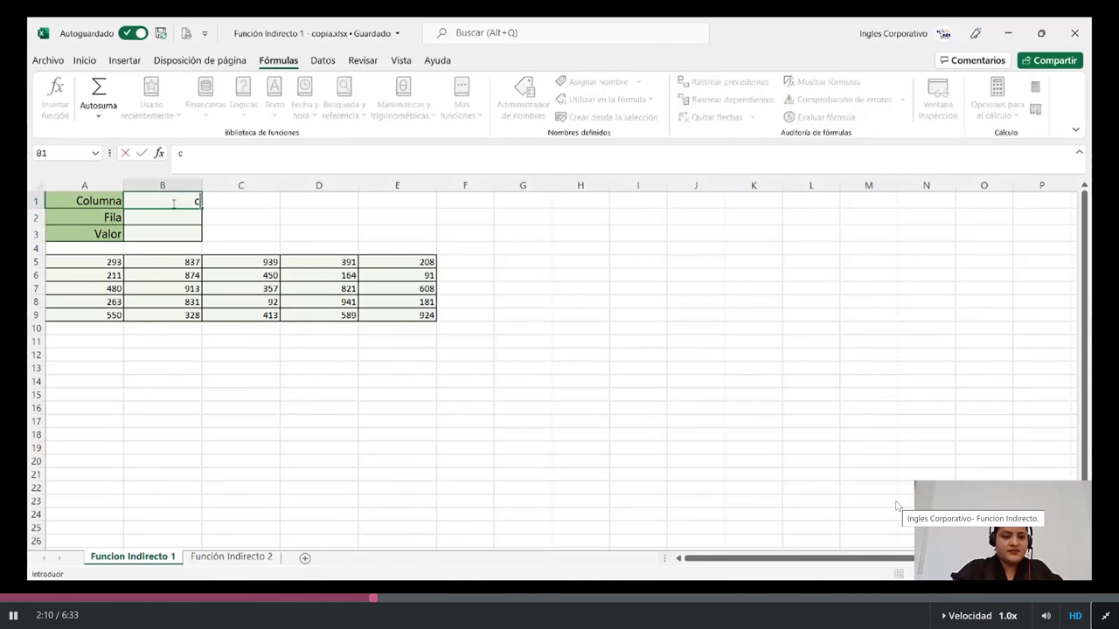
pyautogui.click(169, 217)
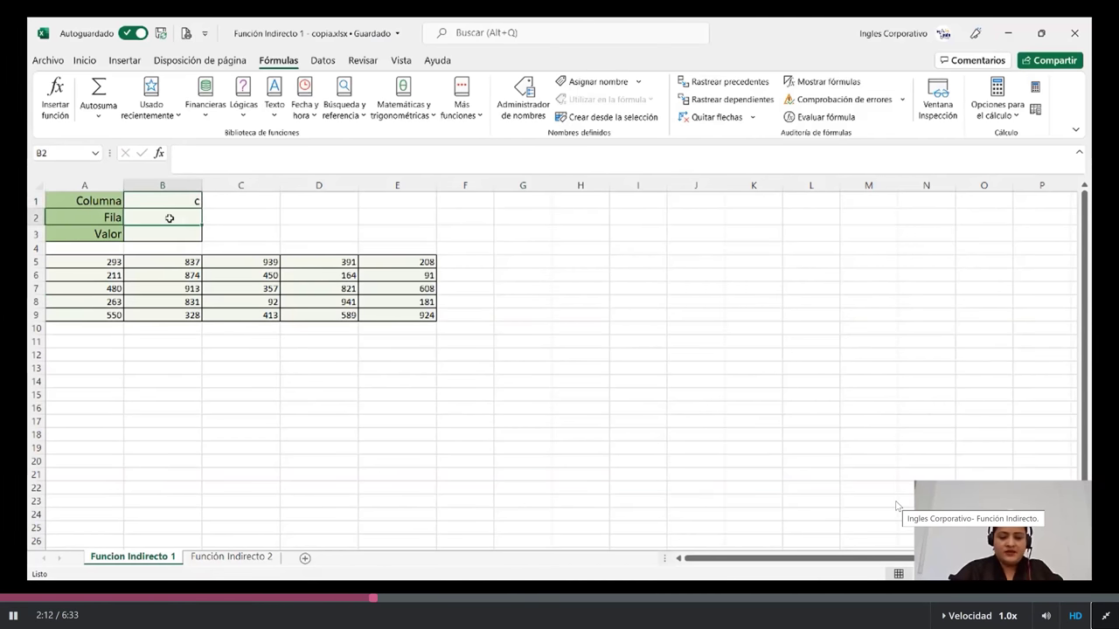
pyautogui.write('8')
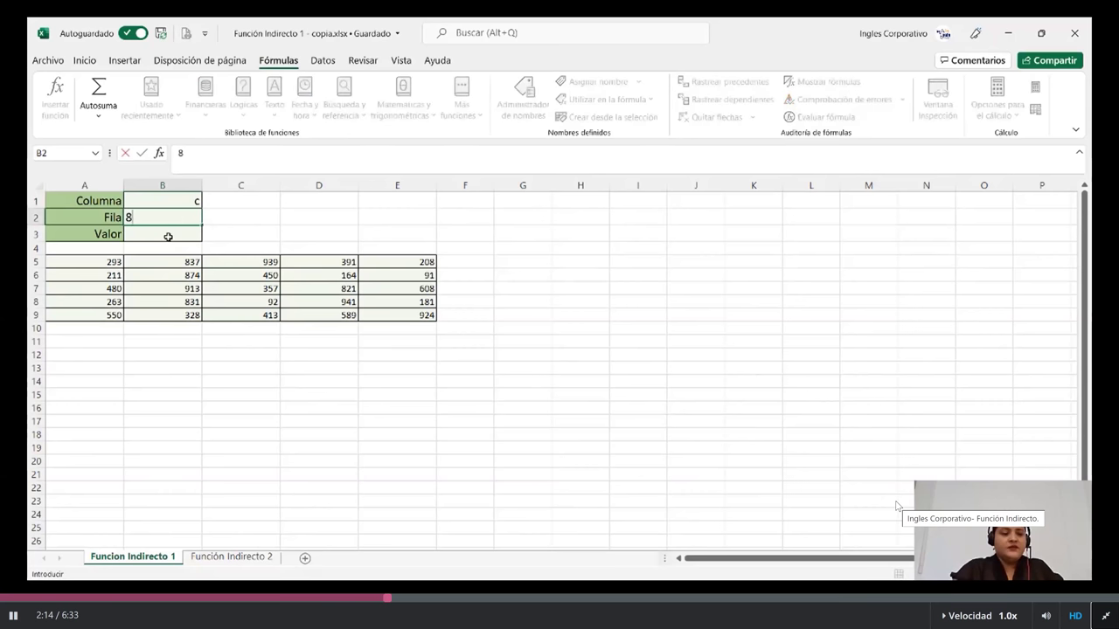
pyautogui.click(168, 237)
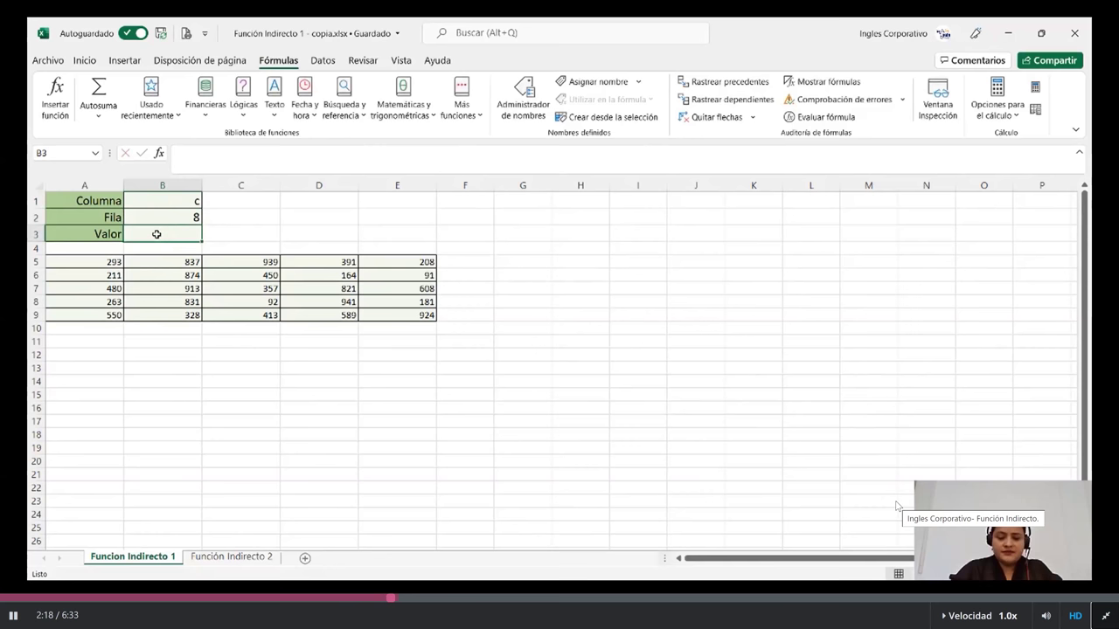
# Enter =INDIRECTO(B1&B2) in B3 so Valor returns 92
pyautogui.write('=i')
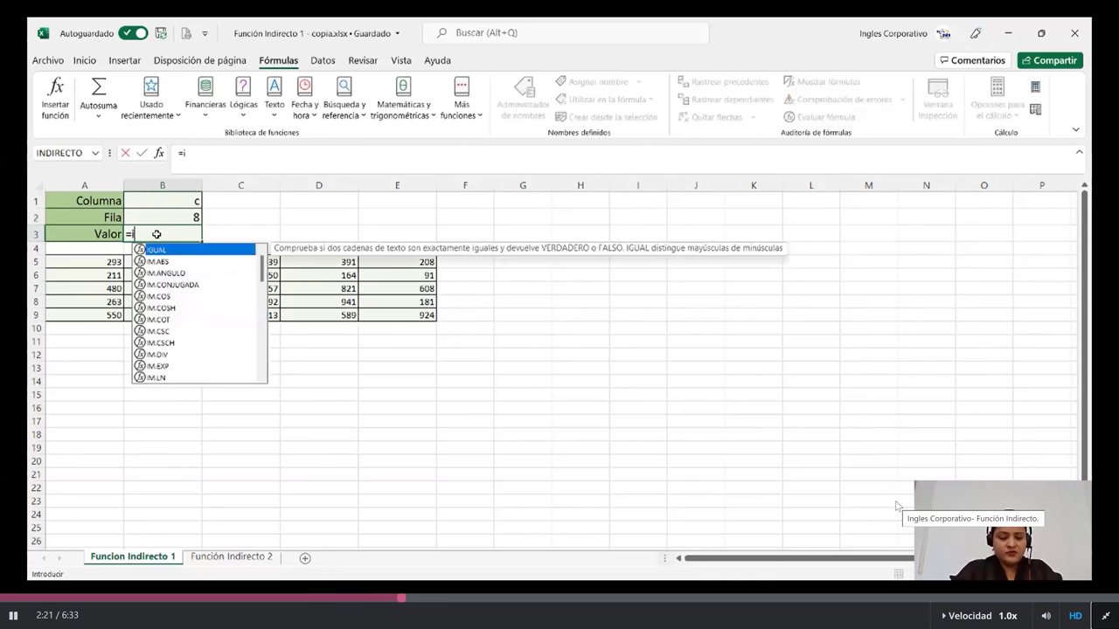
pyautogui.write('ndi')
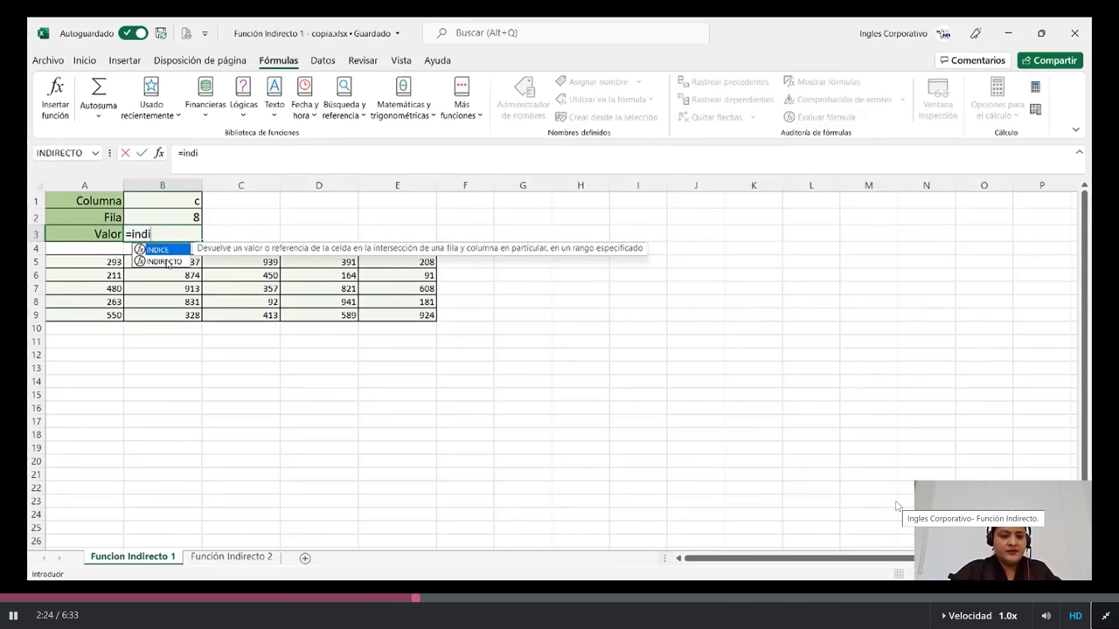
pyautogui.doubleClick(164, 262)
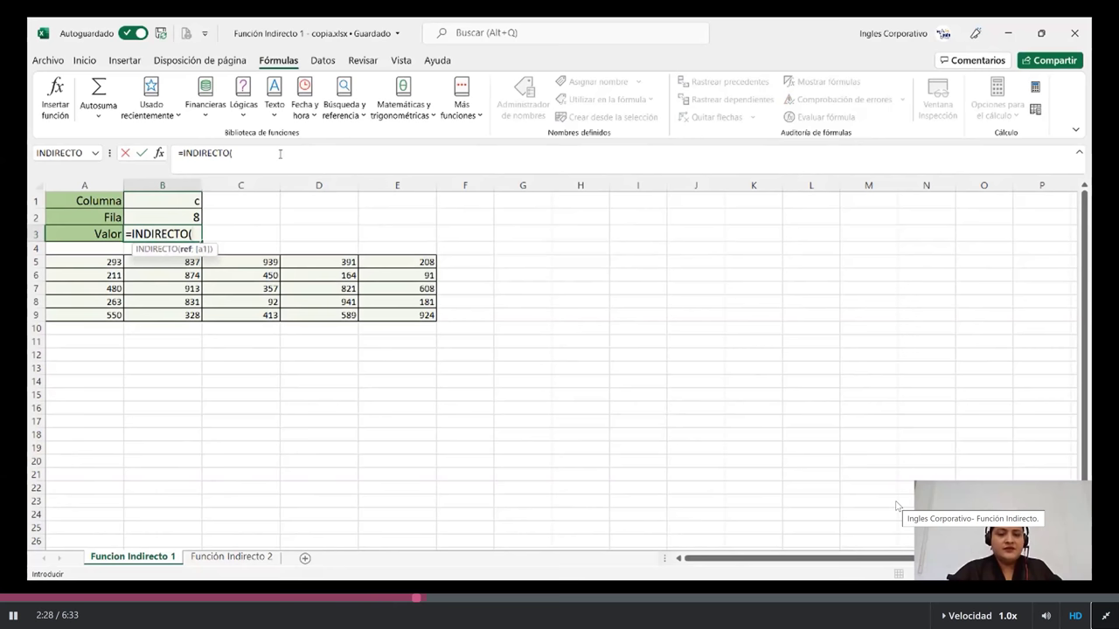
pyautogui.click(277, 153)
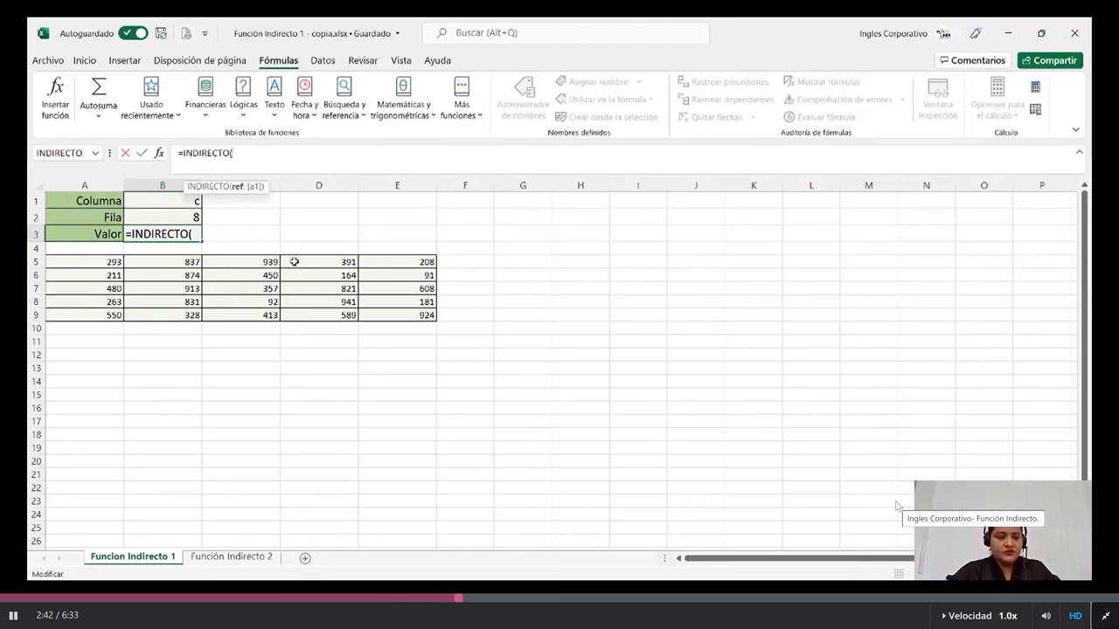
pyautogui.click(166, 201)
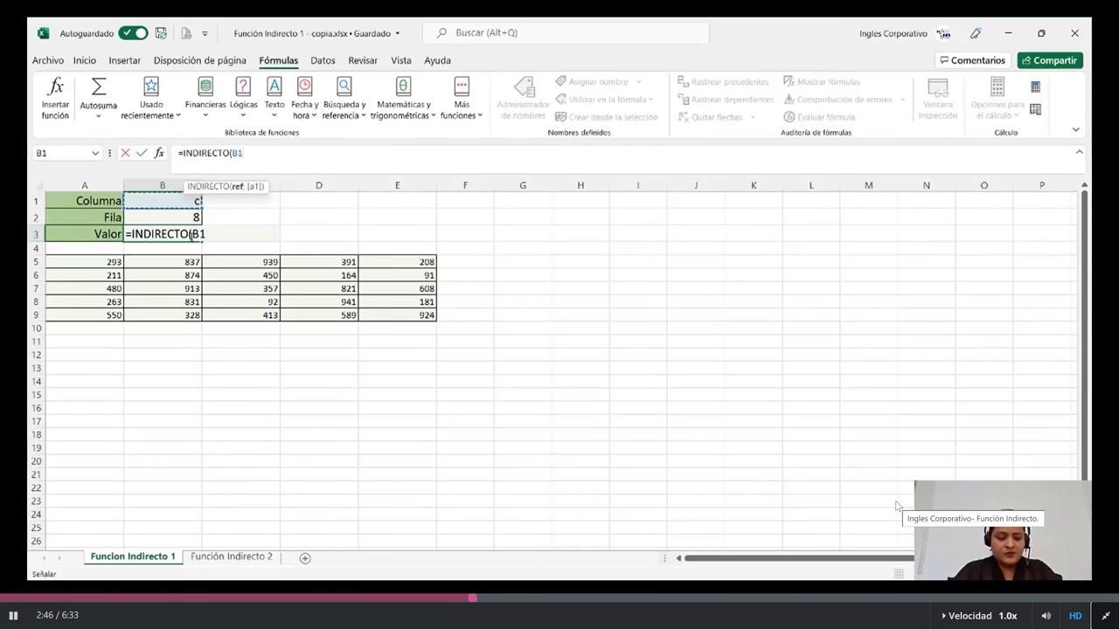
pyautogui.write('&')
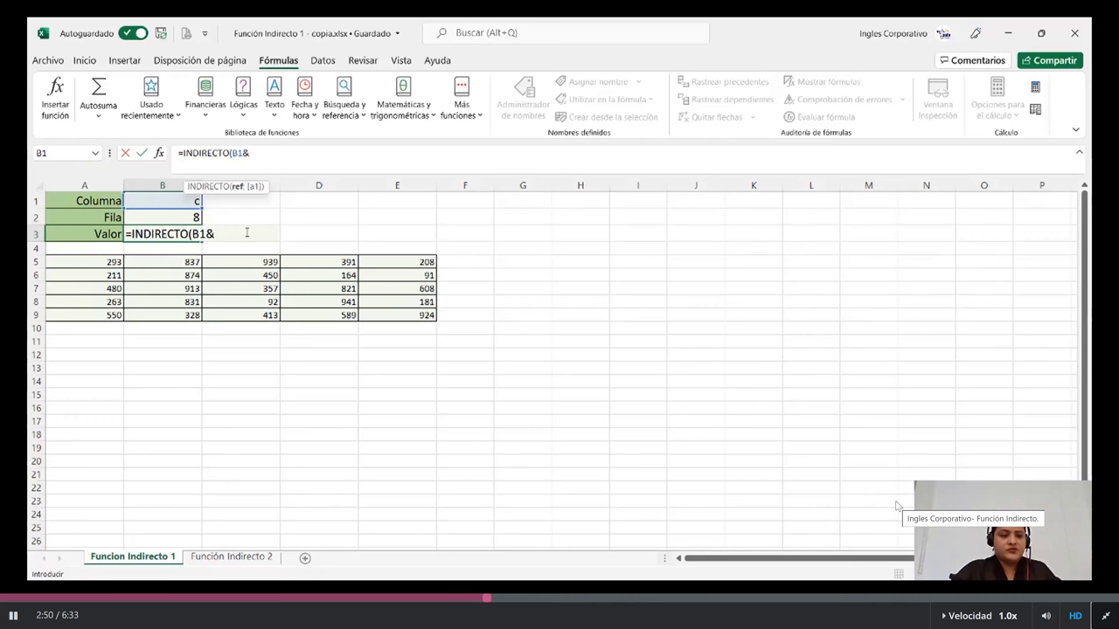
pyautogui.click(159, 214)
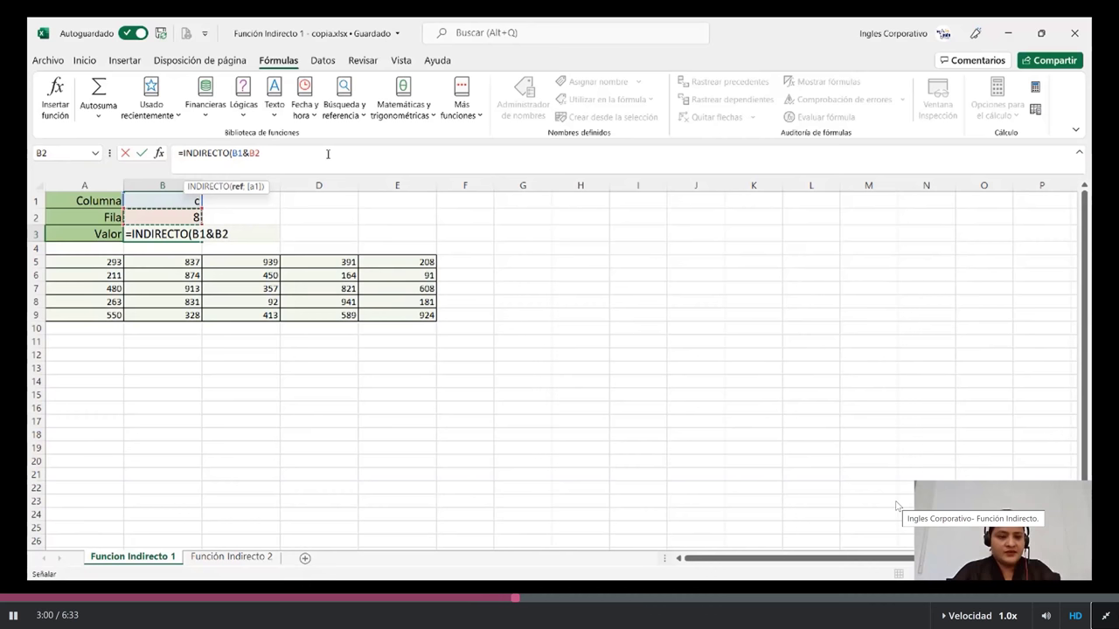
pyautogui.write(')')
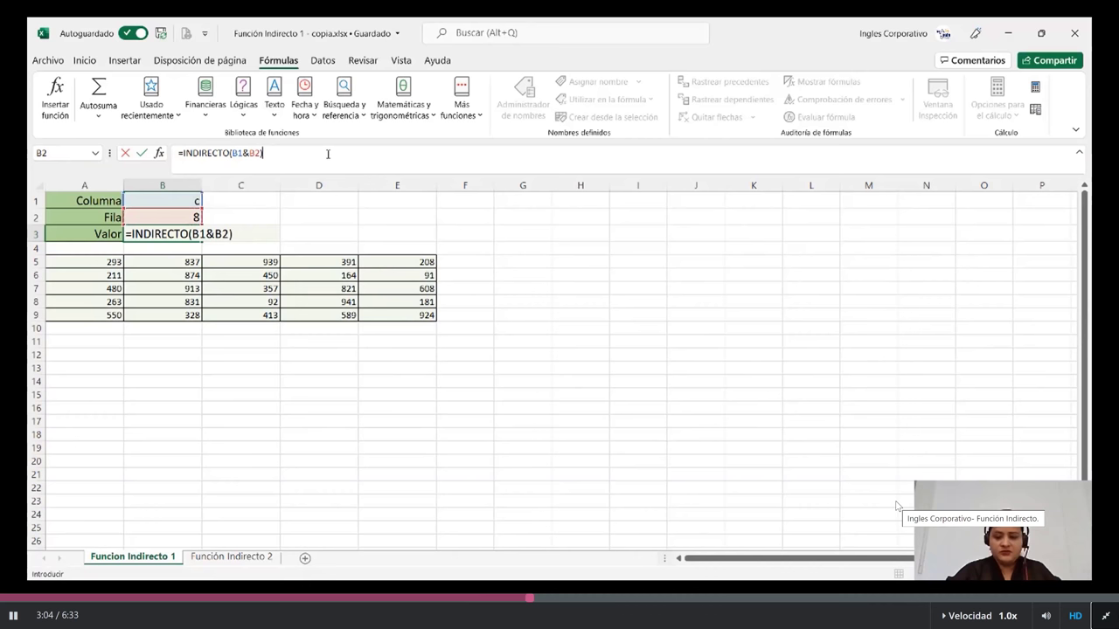
pyautogui.press('Return')
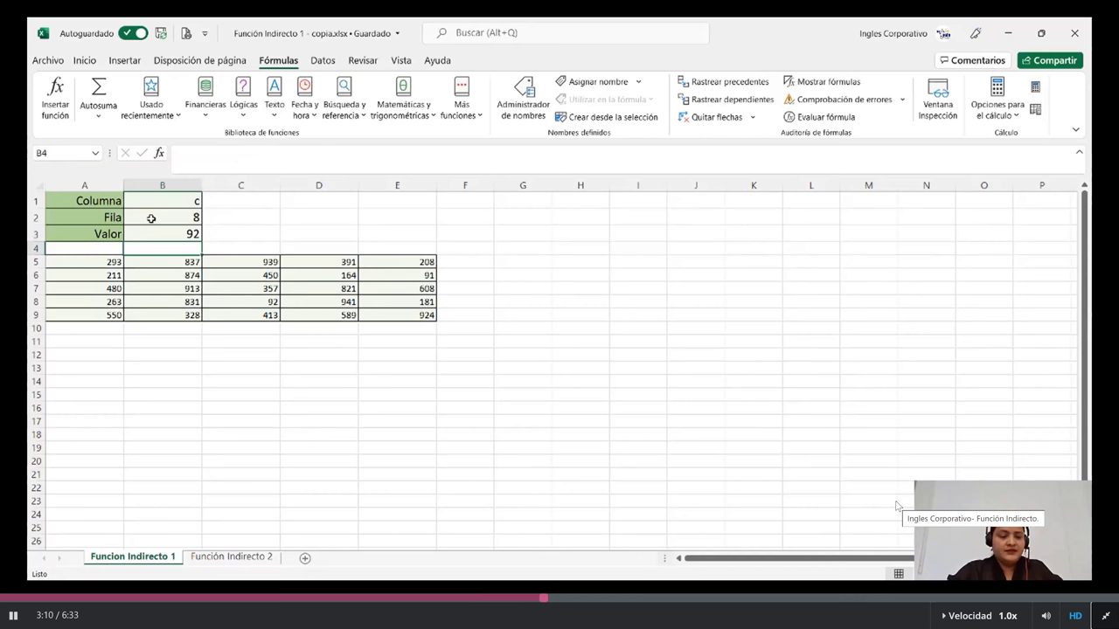
# Check B3's formula and highlight cell C8, which holds 92, with a fill colour
pyautogui.click(141, 237)
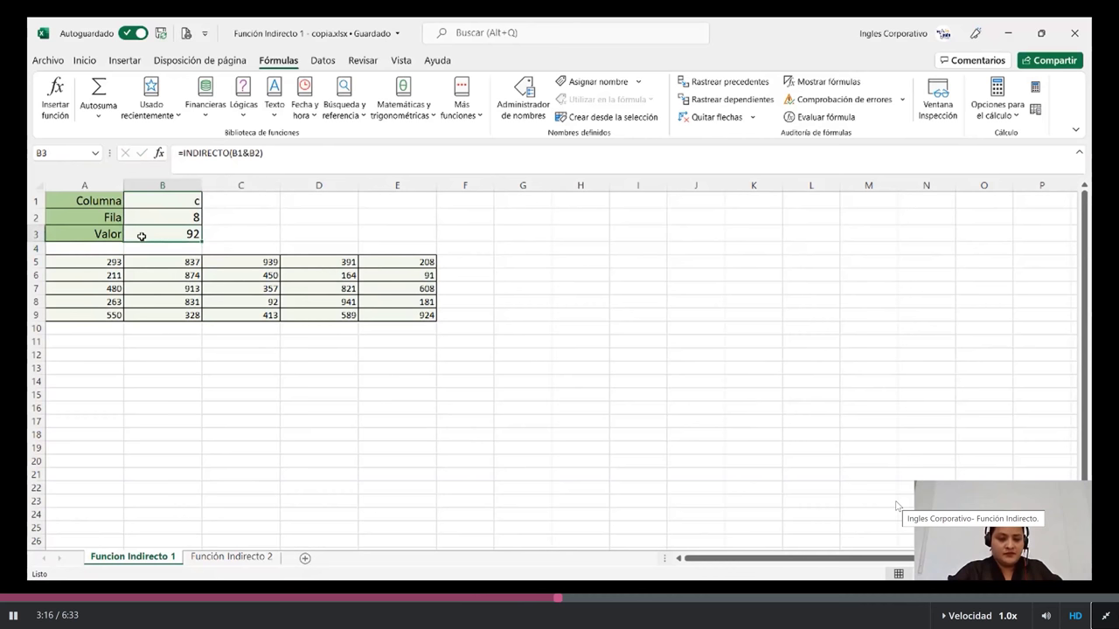
pyautogui.click(267, 297)
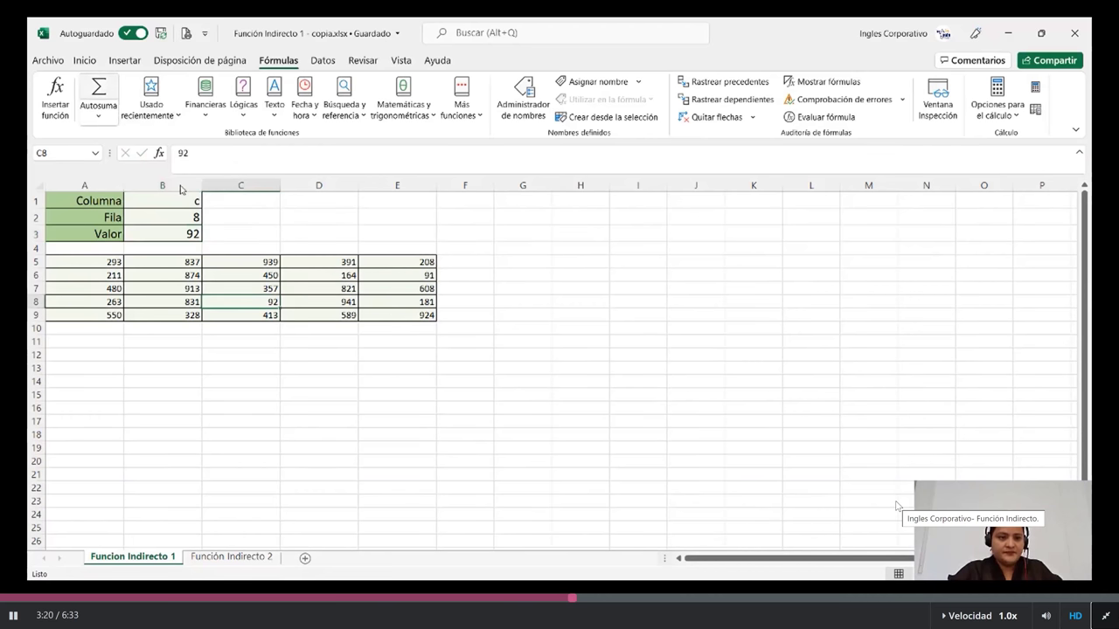
pyautogui.click(85, 62)
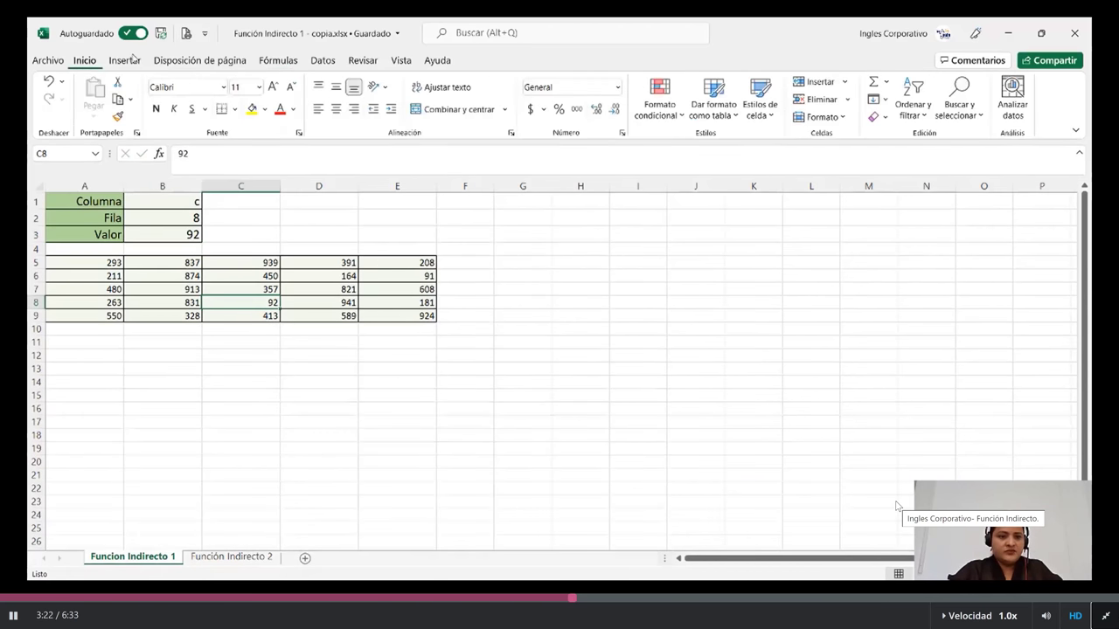
pyautogui.click(265, 109)
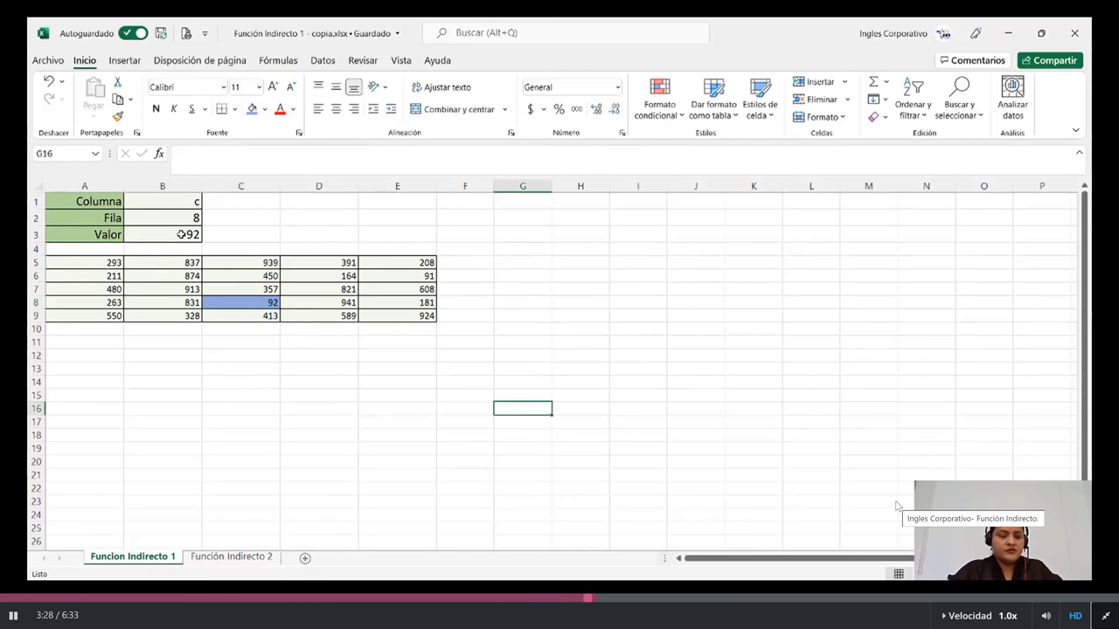
# Change Columna to b and Fila to 9 so B3 returns 328
pyautogui.click(181, 235)
pyautogui.click(172, 200)
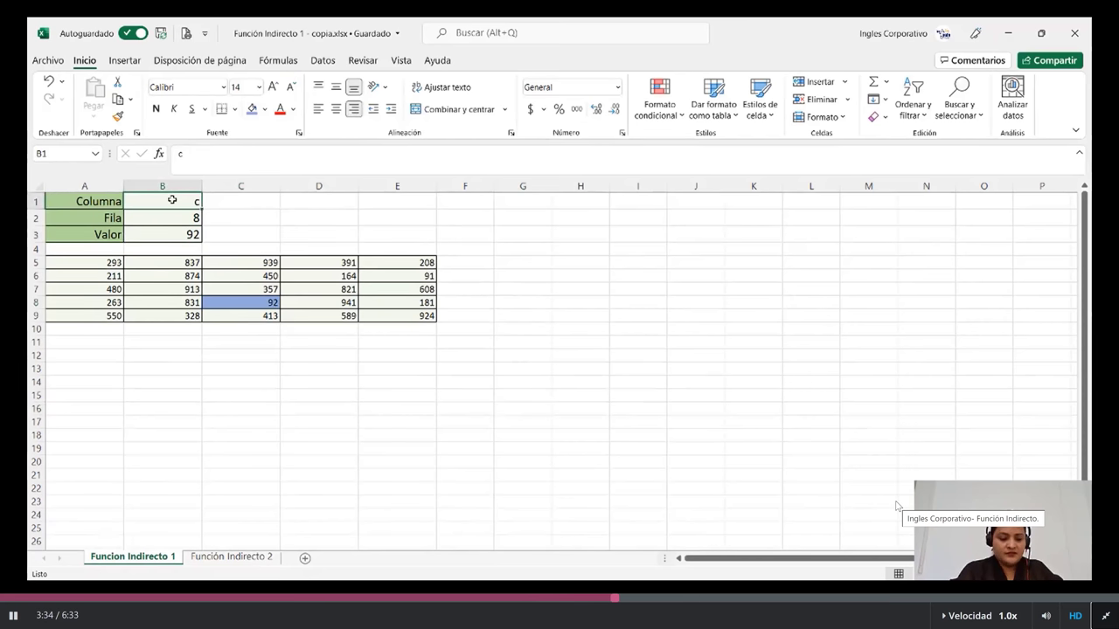
pyautogui.write('b')
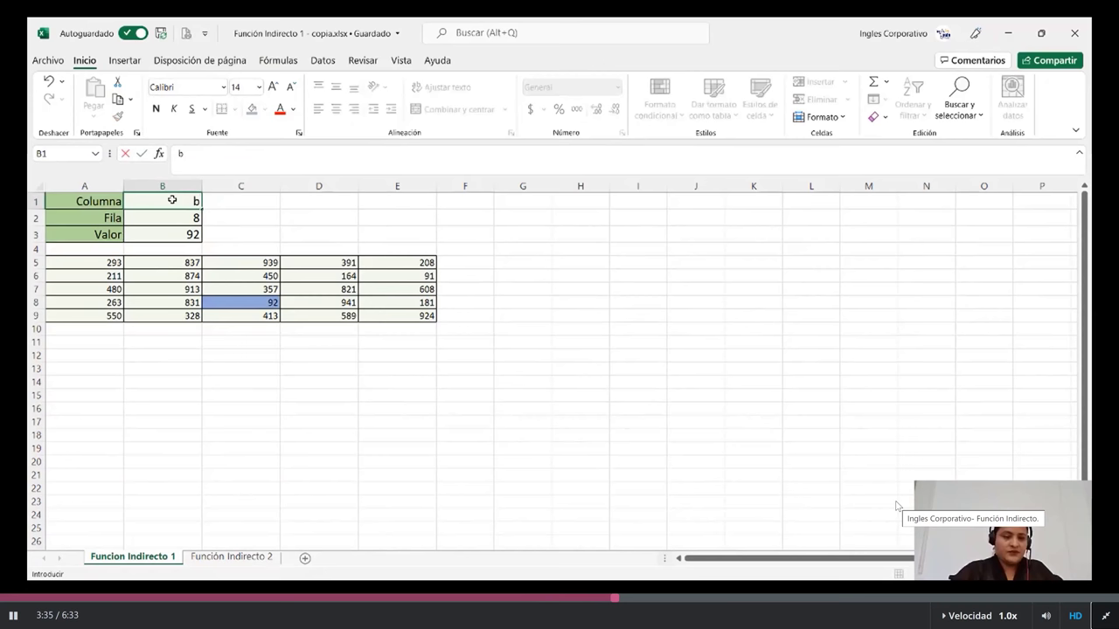
pyautogui.press('Return')
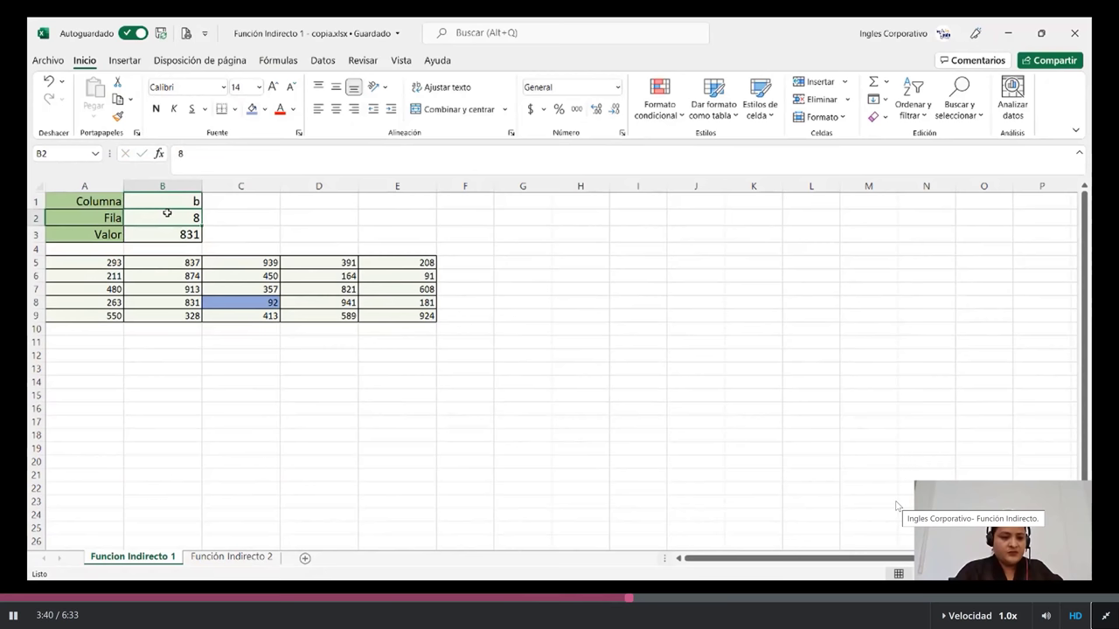
pyautogui.write('9')
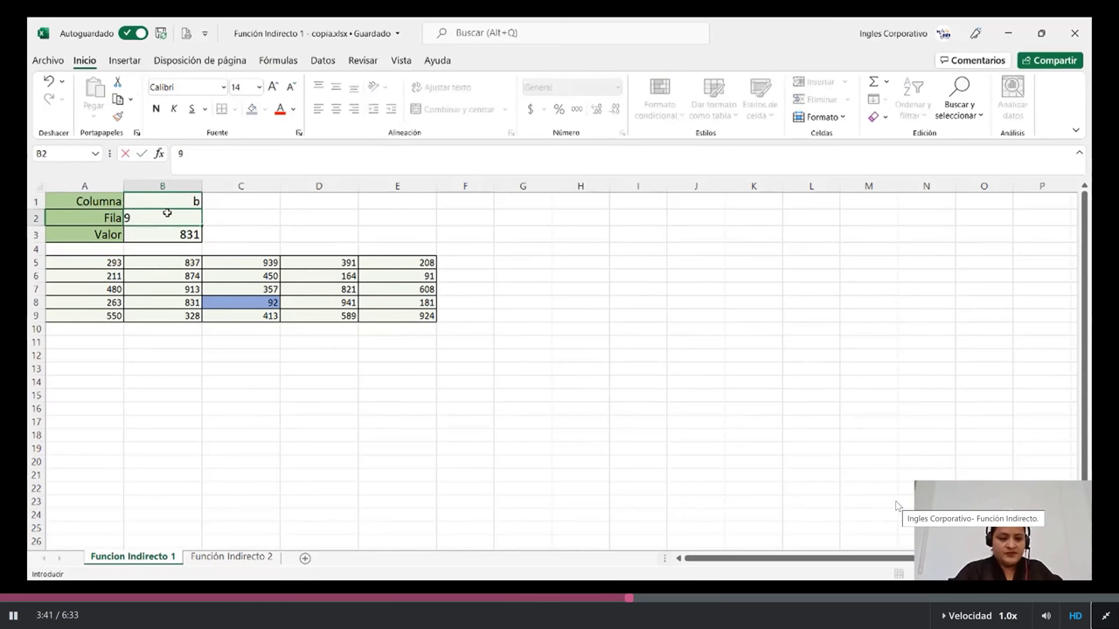
pyautogui.press('Return')
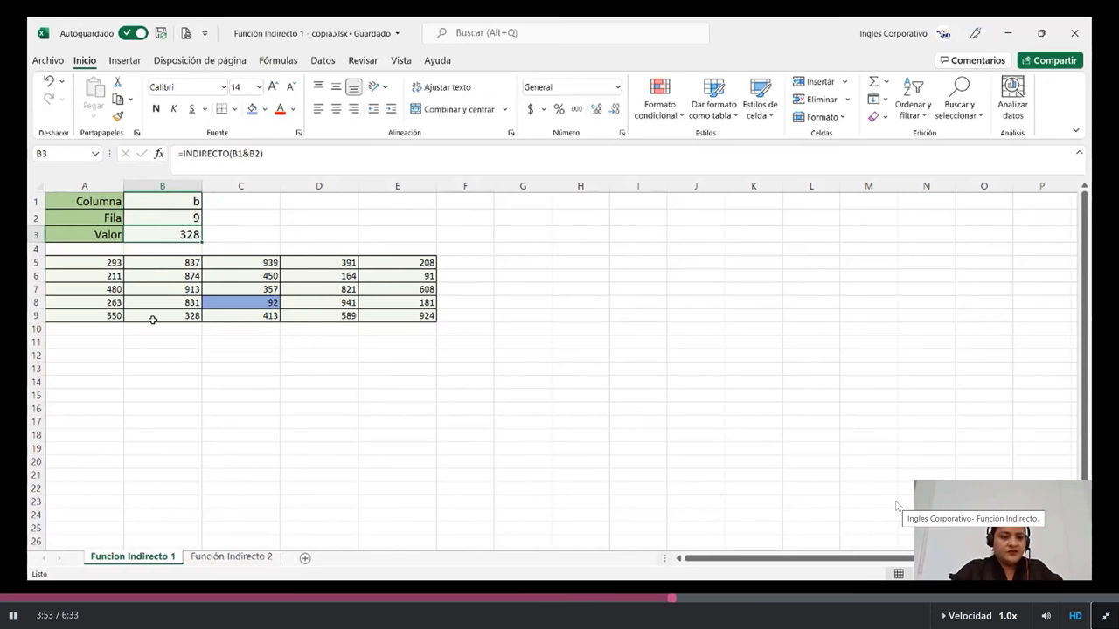
# Point out B9 holding 328, then switch to the Función Indirecto 2 sheet
pyautogui.click(152, 318)
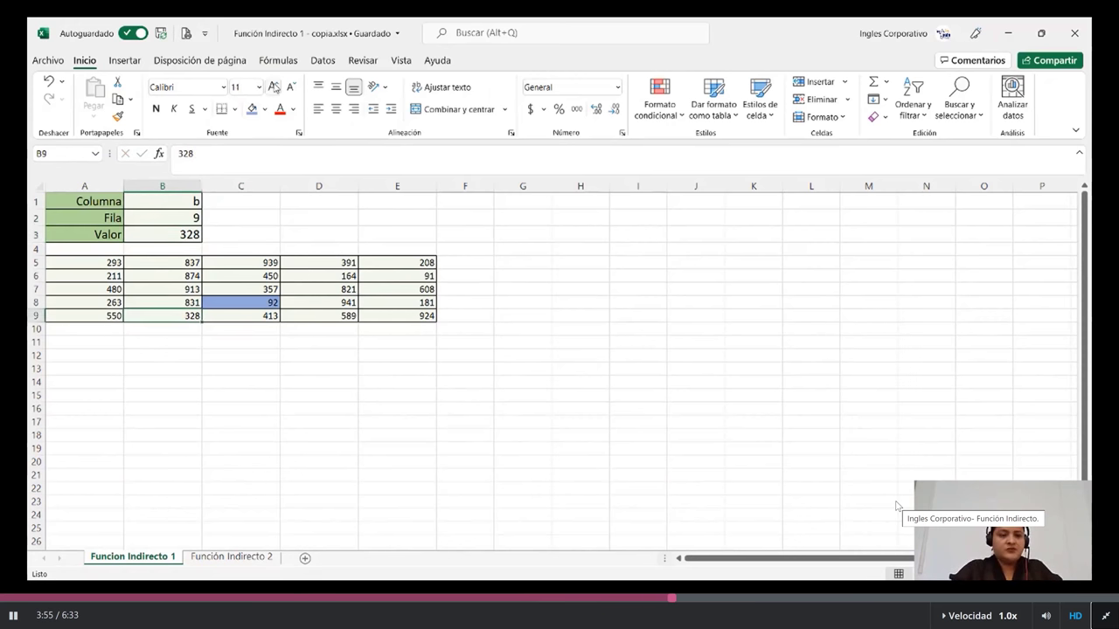
pyautogui.click(209, 383)
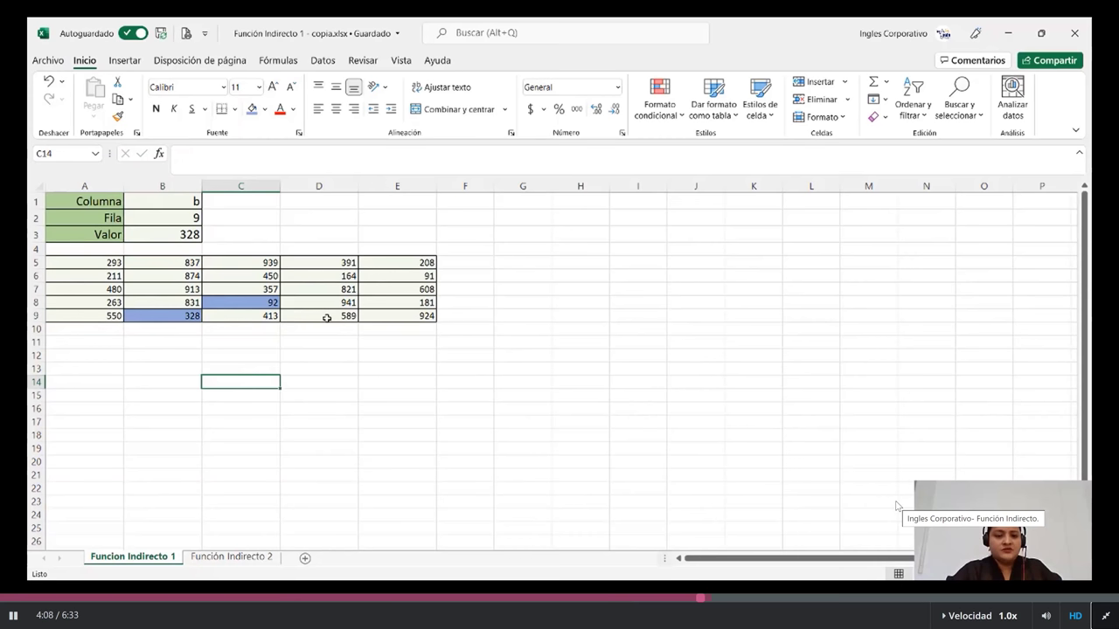
pyautogui.click(245, 558)
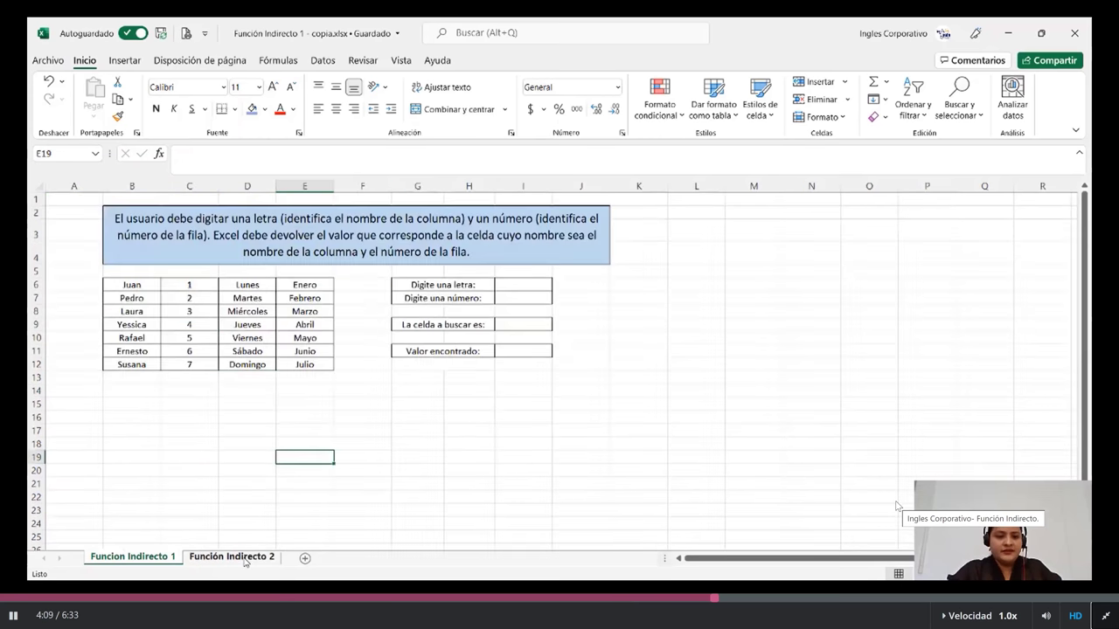
# On Función Indirecto 2, enter e in letter cell I6 and type 10 in I7
pyautogui.click(244, 557)
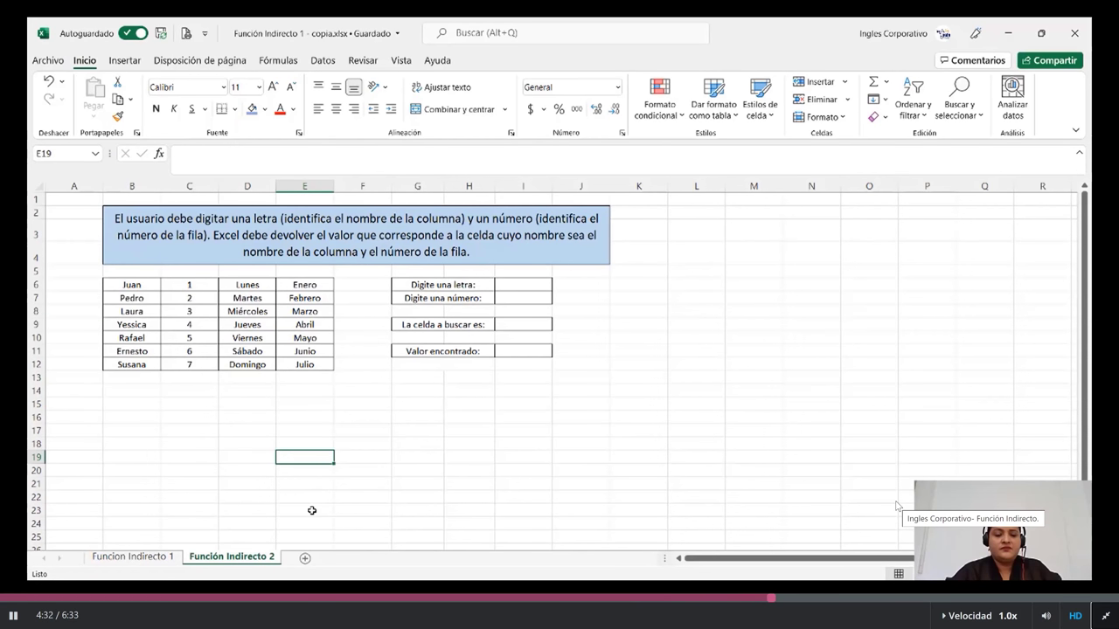
pyautogui.moveTo(578, 443); pyautogui.dragTo(574, 452)
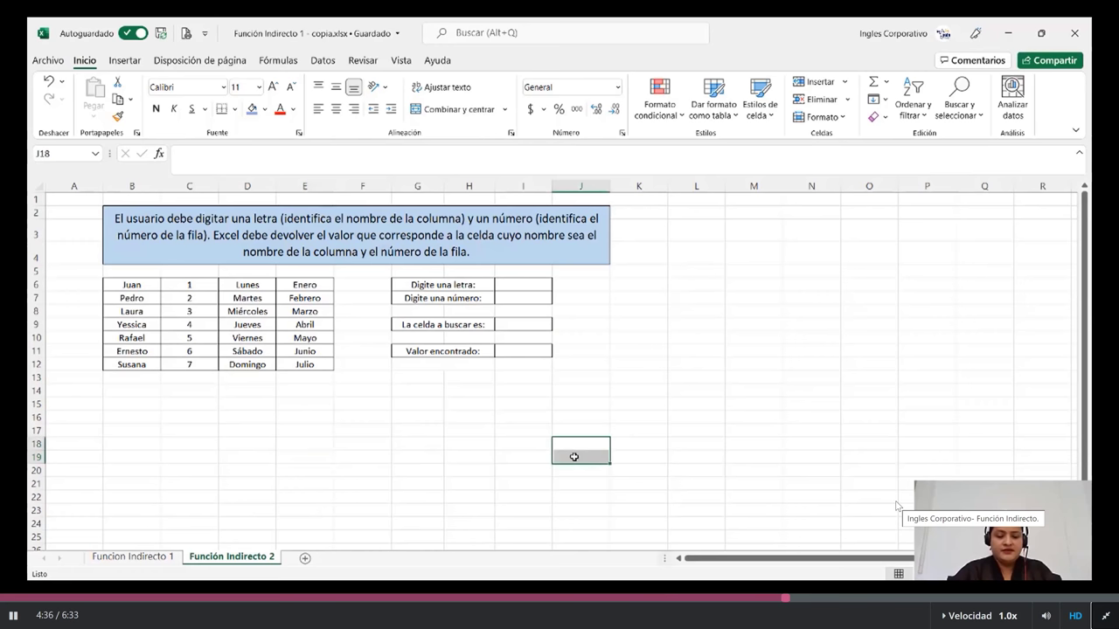
pyautogui.click(531, 286)
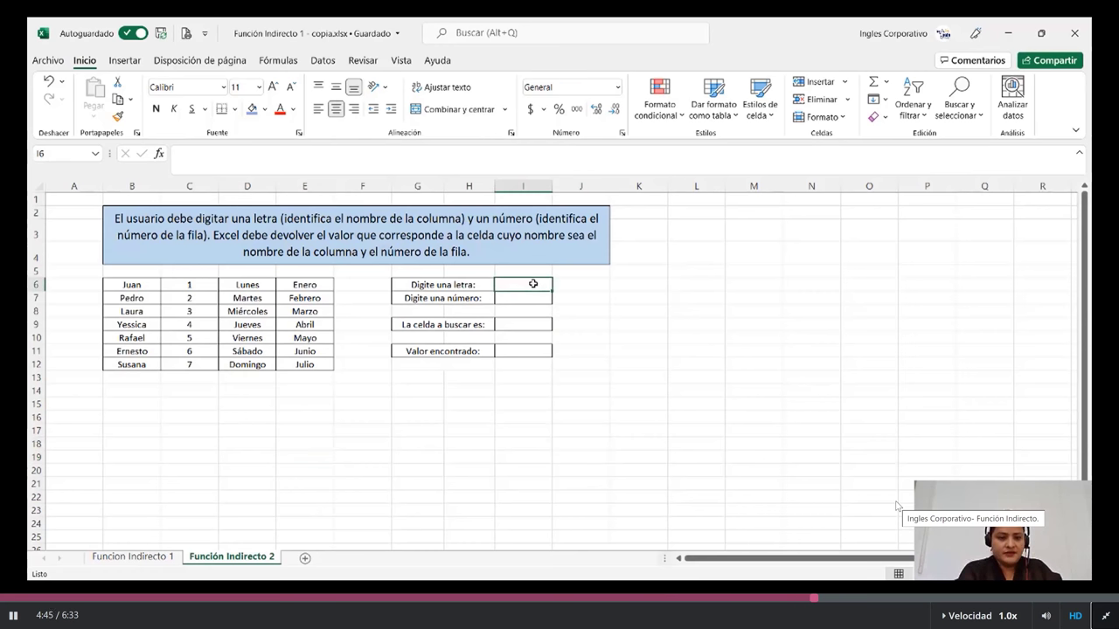
pyautogui.write('e')
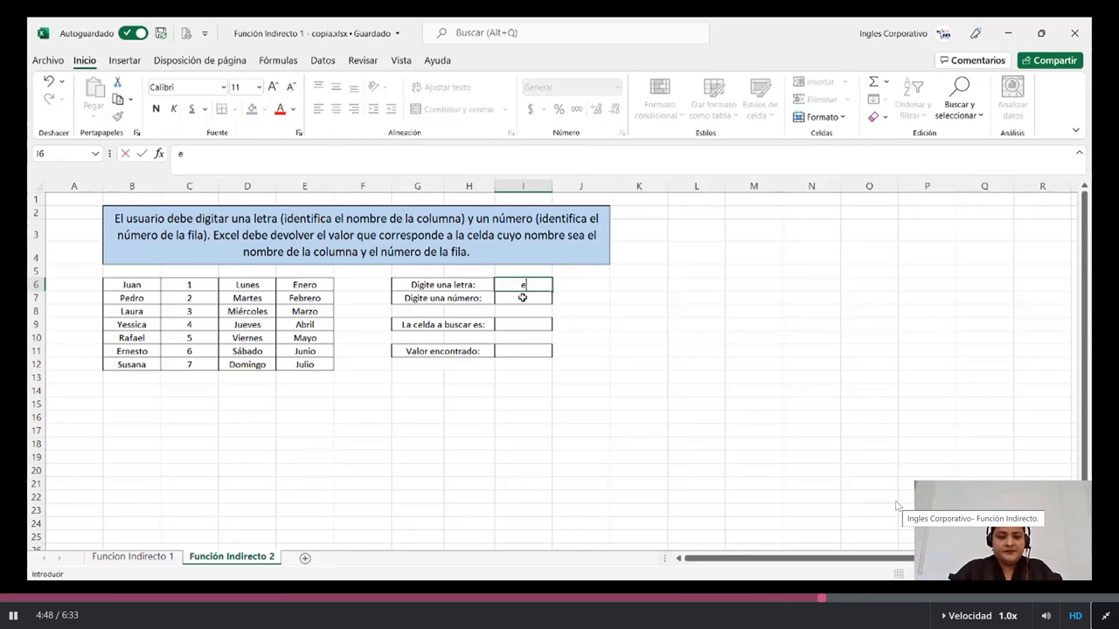
pyautogui.press('Return')
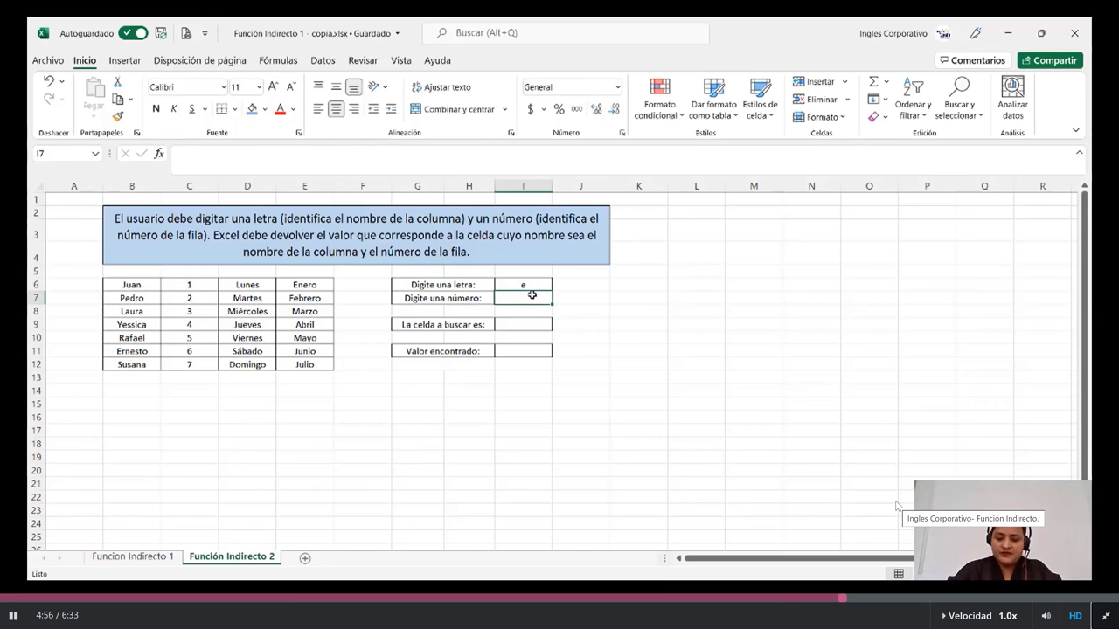
pyautogui.write('10')
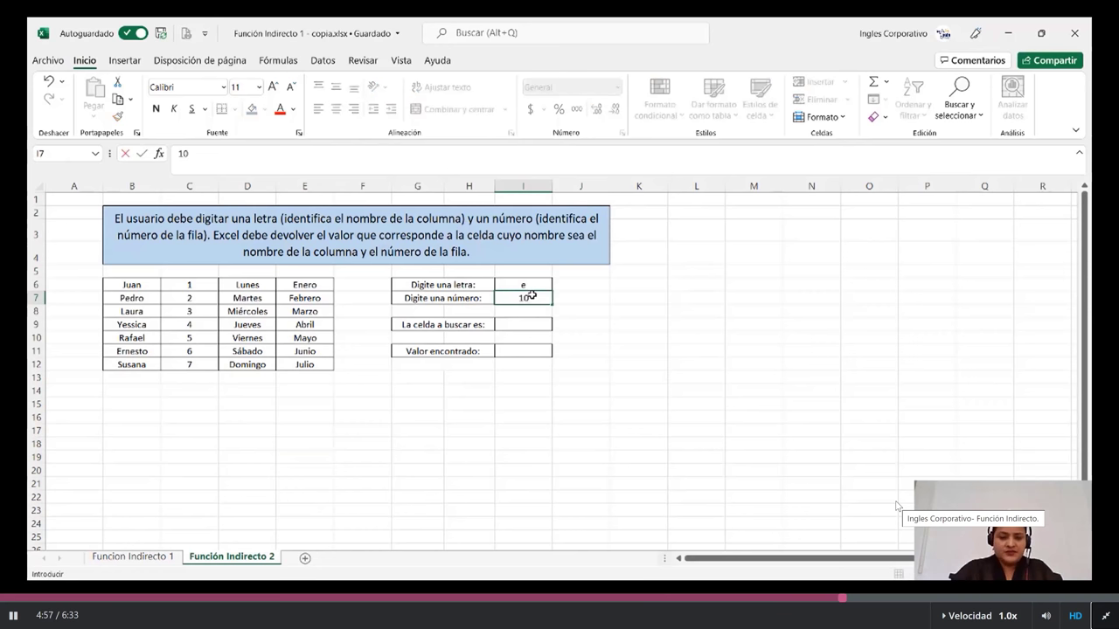
# In I9, begin the formula =(I6&I7 joining the letter and number cells
pyautogui.click(518, 326)
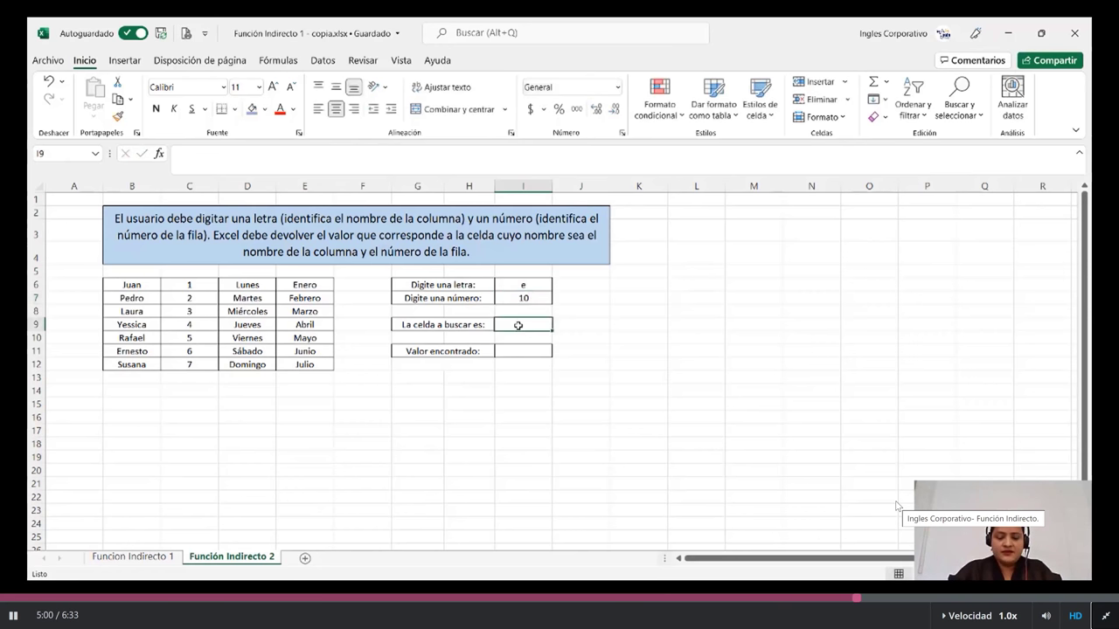
pyautogui.write('=')
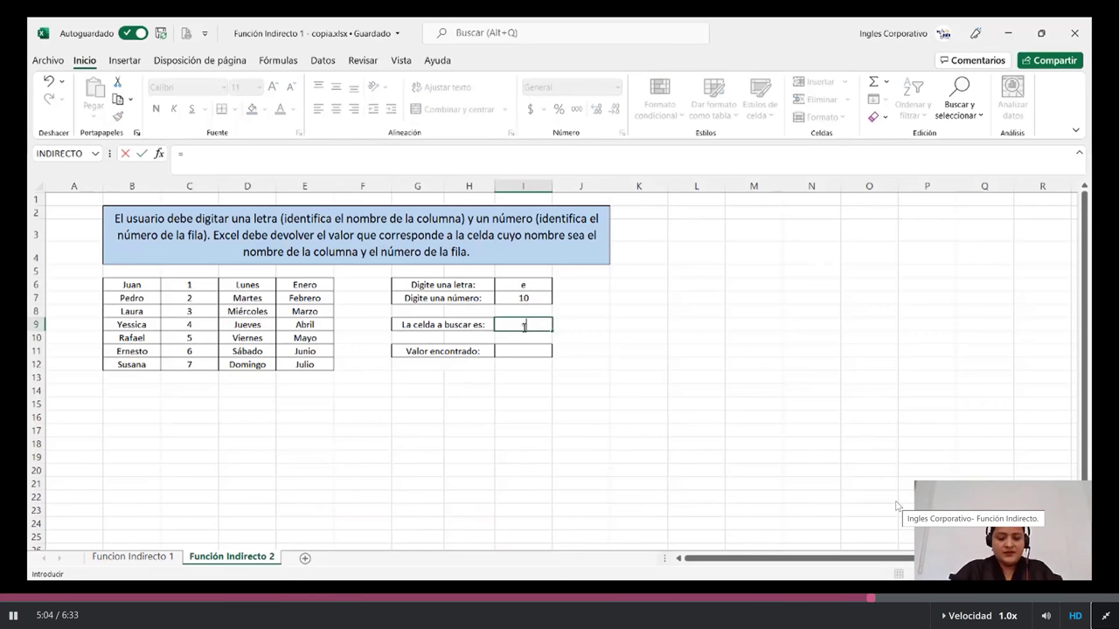
pyautogui.write('(')
pyautogui.click(528, 283)
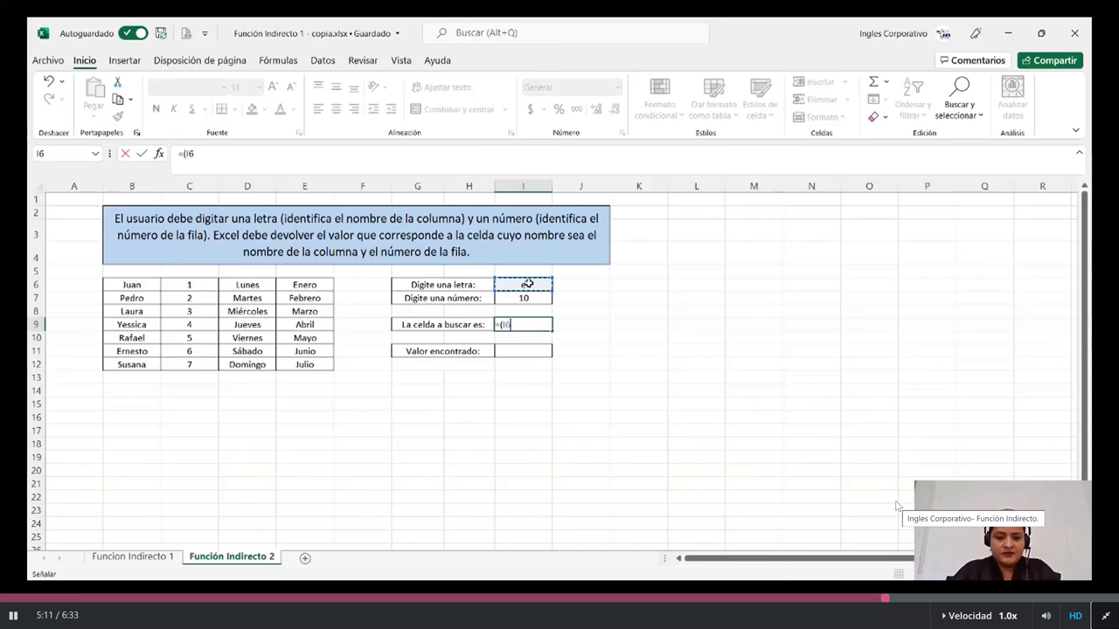
pyautogui.write('&')
pyautogui.click(527, 298)
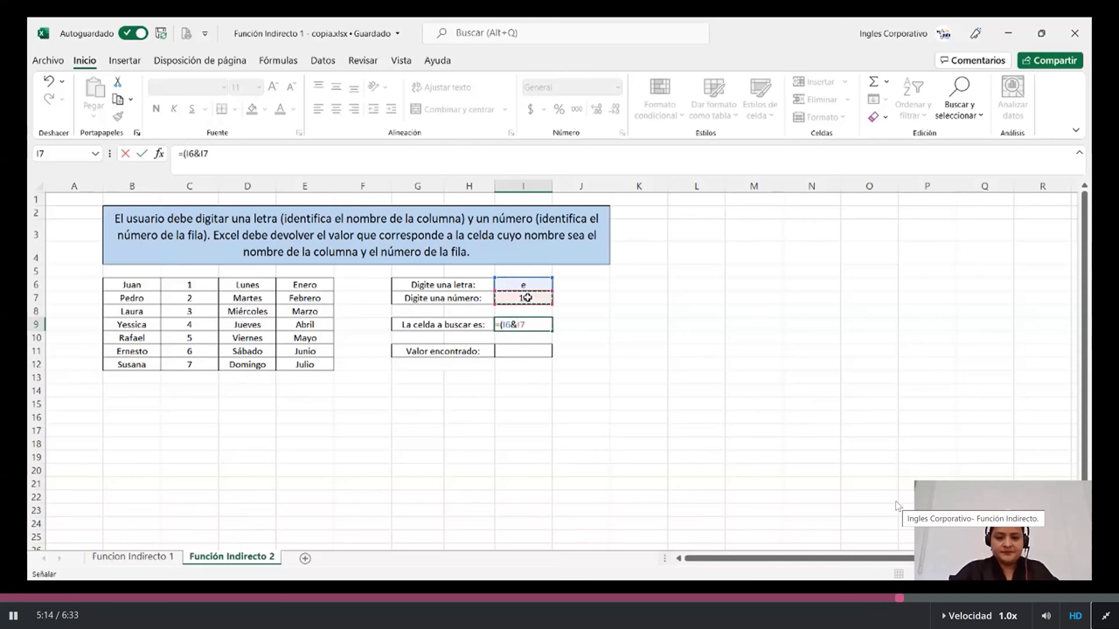
# Finish I9 as address e10 and enter =INDIRECTO(I9) in I11 to return Mayo
pyautogui.write(')')
pyautogui.press('Return')
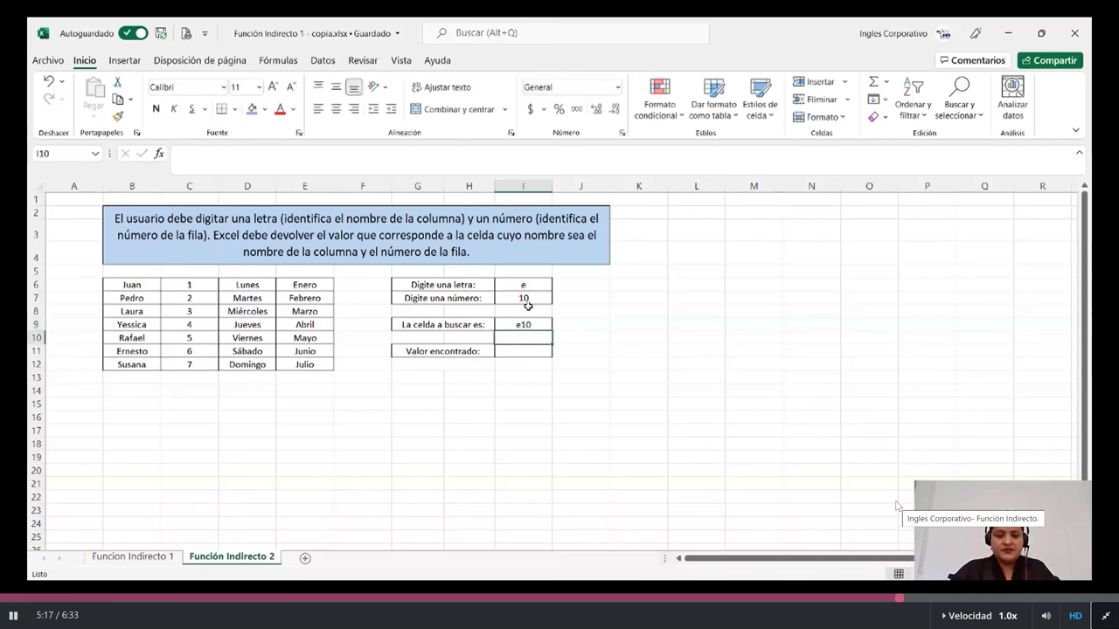
pyautogui.click(520, 352)
pyautogui.write('(')
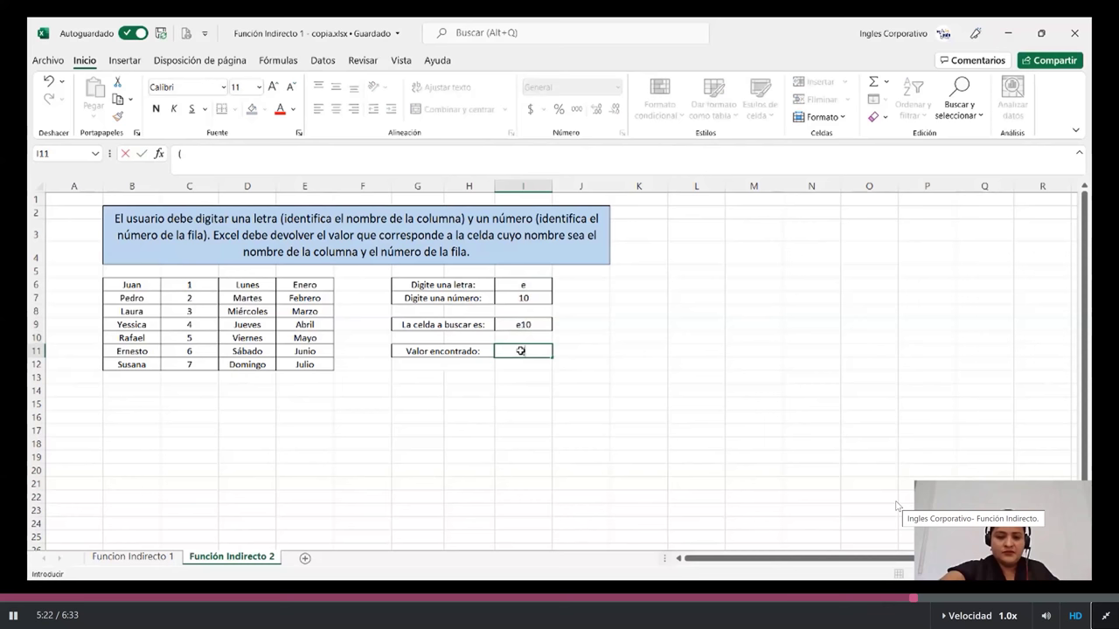
pyautogui.press('BackSpace')
pyautogui.write('=')
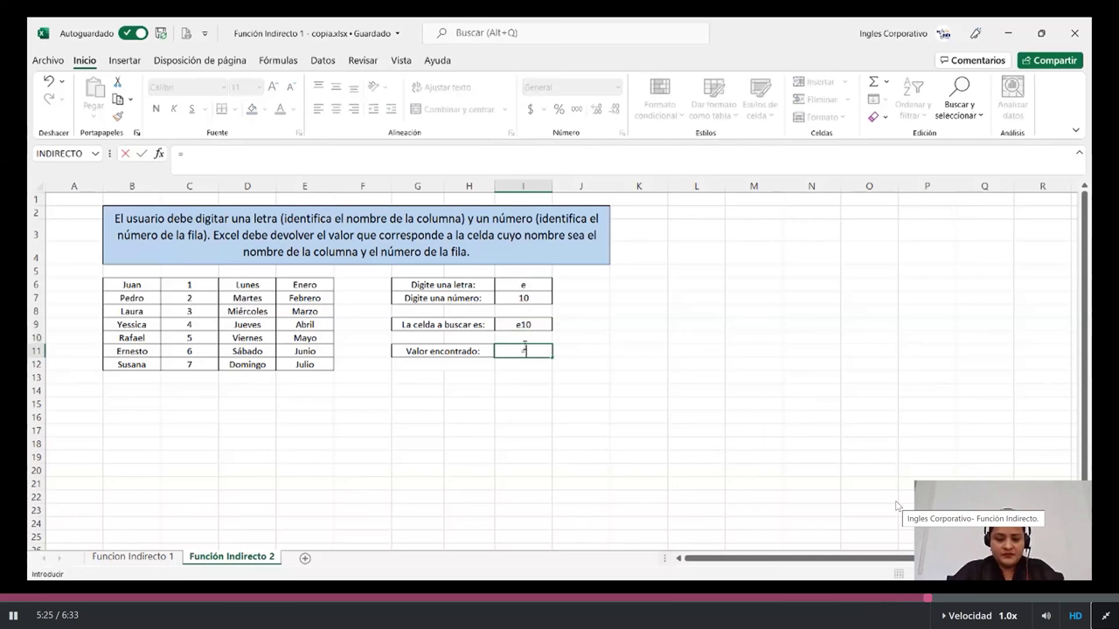
pyautogui.write('indi')
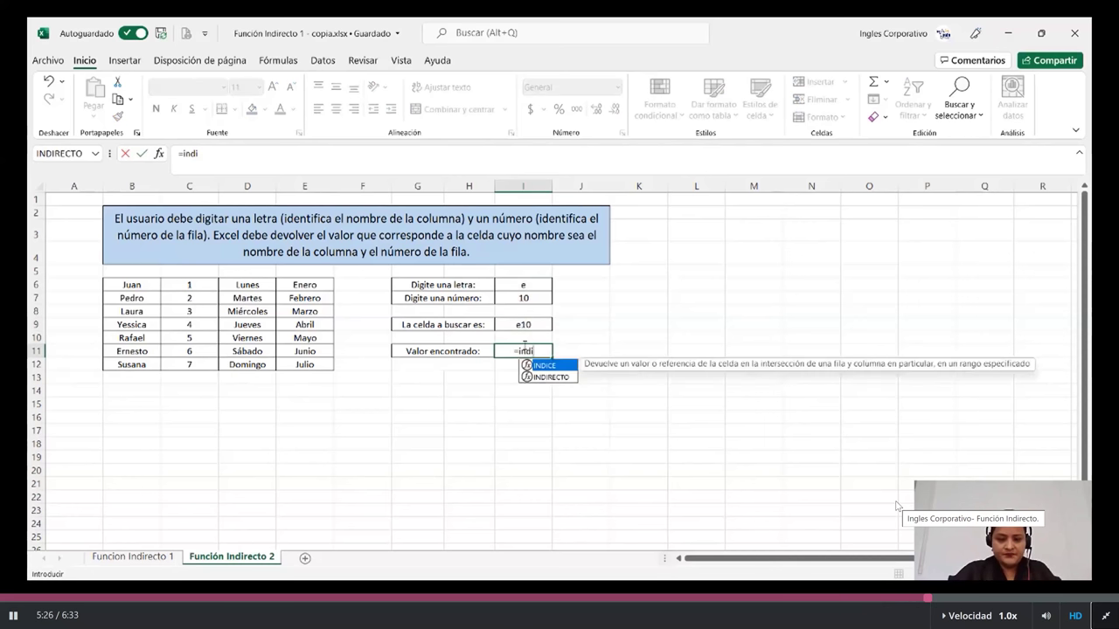
pyautogui.click(551, 377)
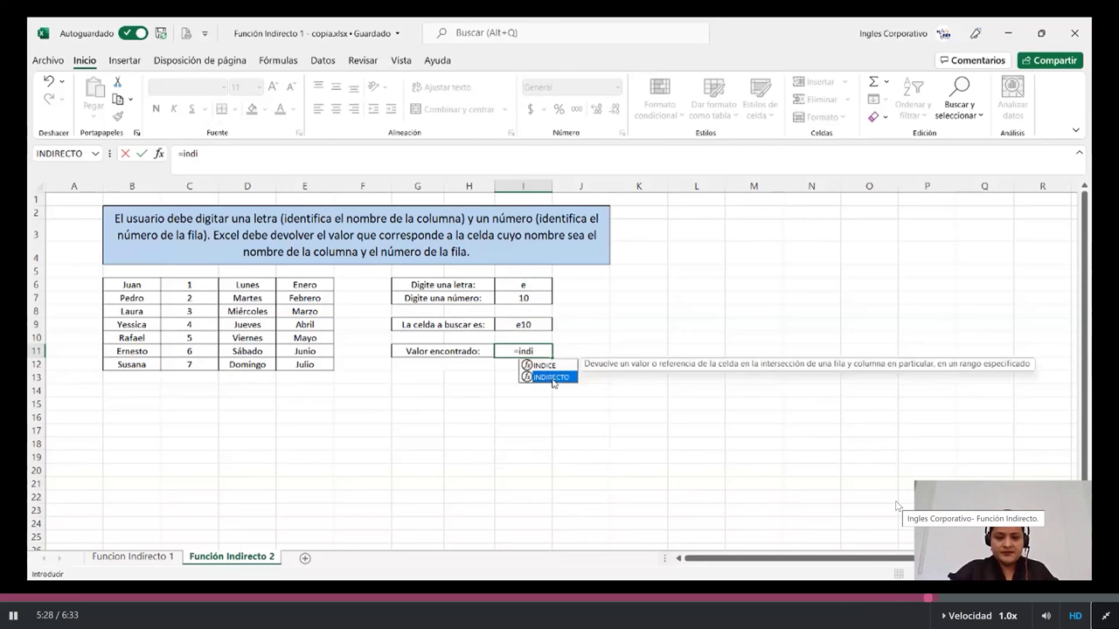
pyautogui.doubleClick(551, 377)
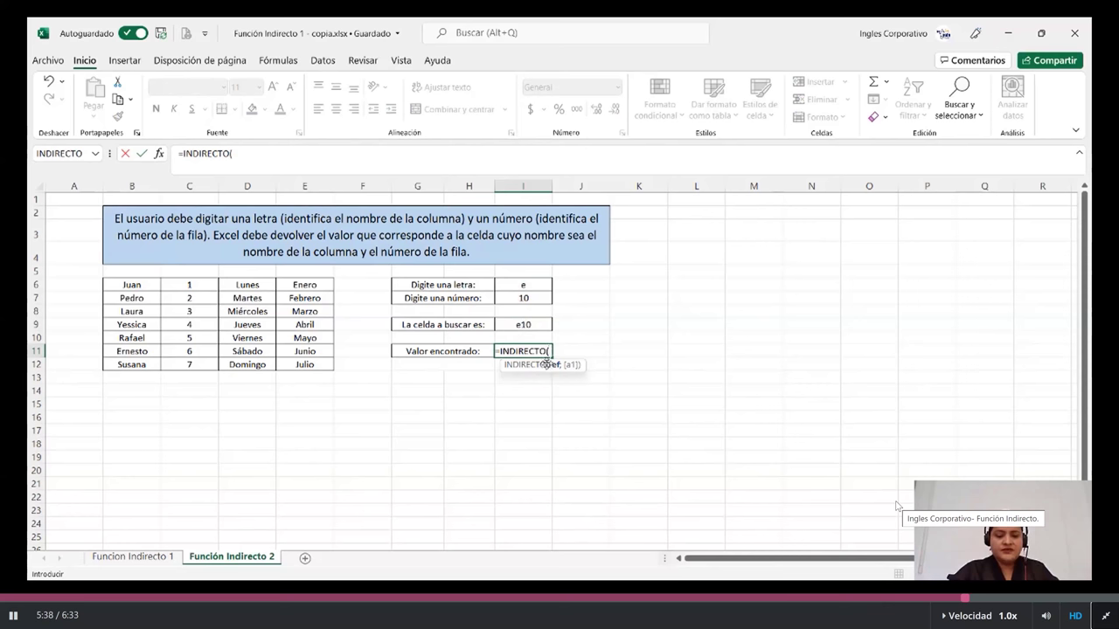
pyautogui.click(516, 325)
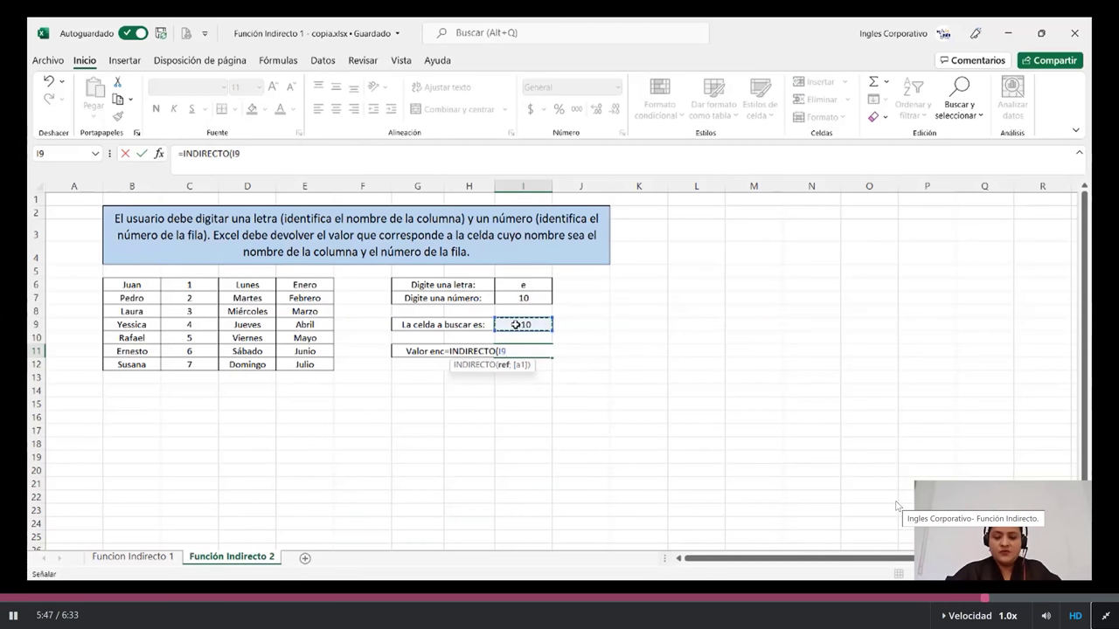
pyautogui.write(')')
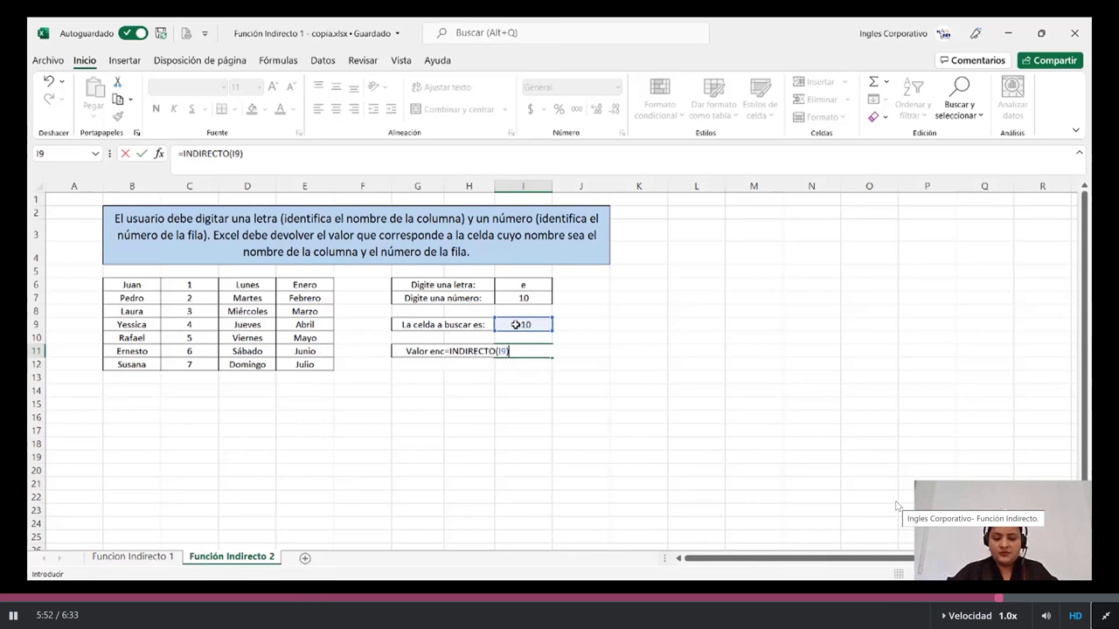
pyautogui.press('Return')
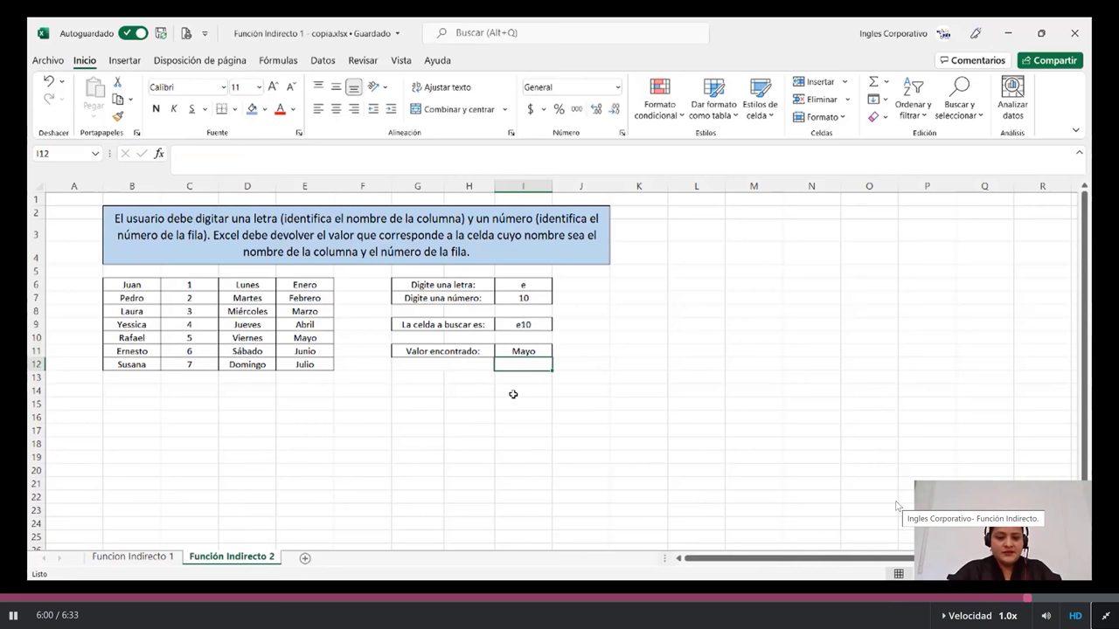
# Give cell E10, holding Mayo, a blue fill
pyautogui.click(514, 350)
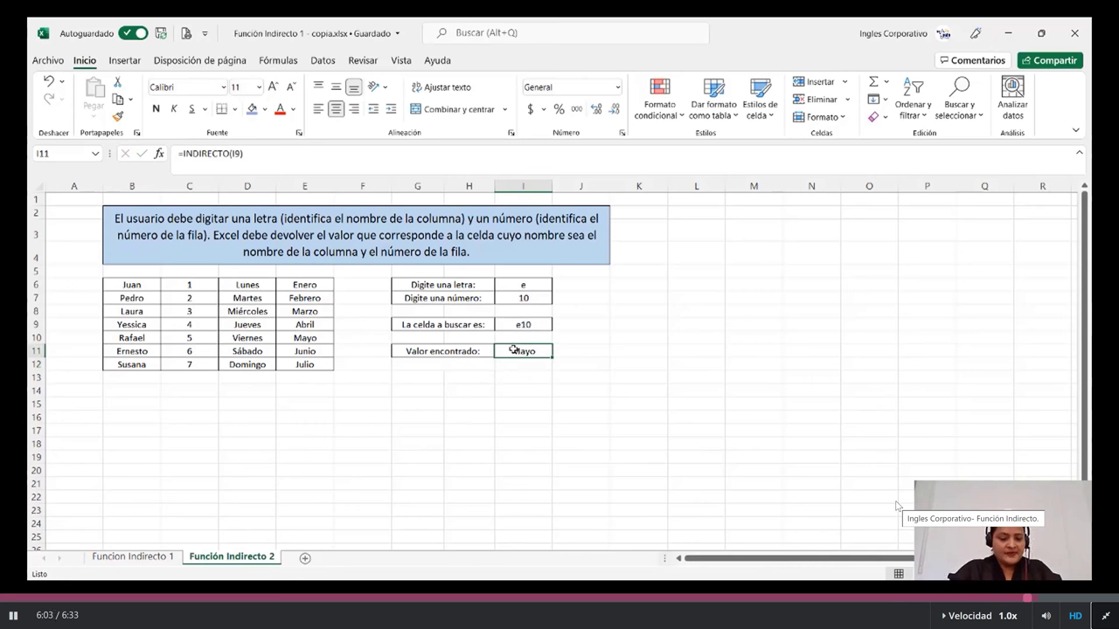
pyautogui.click(313, 337)
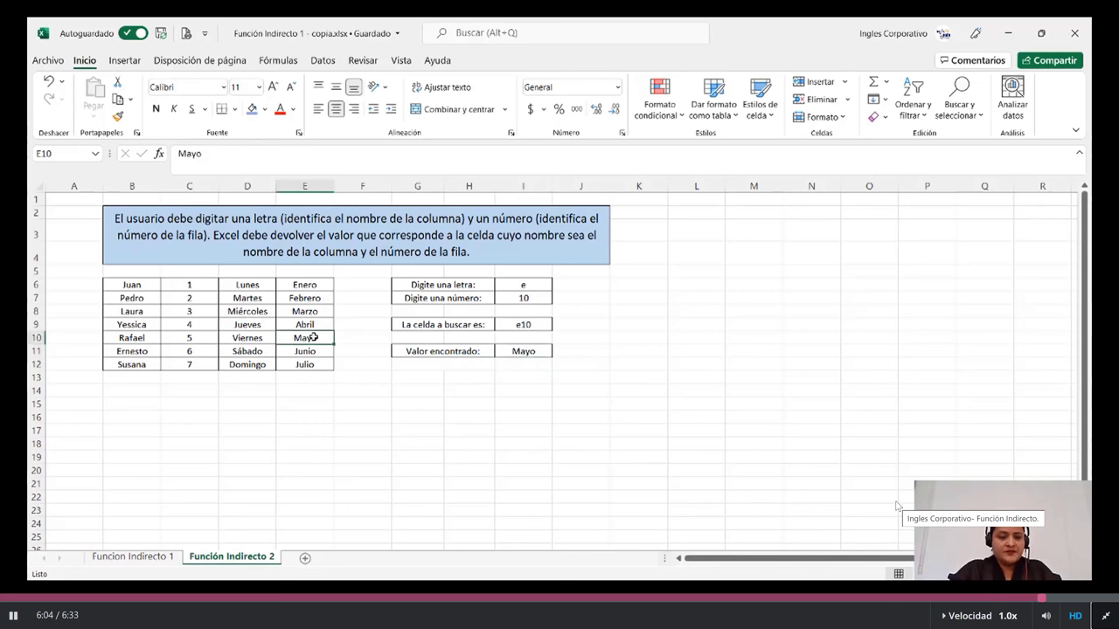
pyautogui.click(250, 109)
pyautogui.click(468, 457)
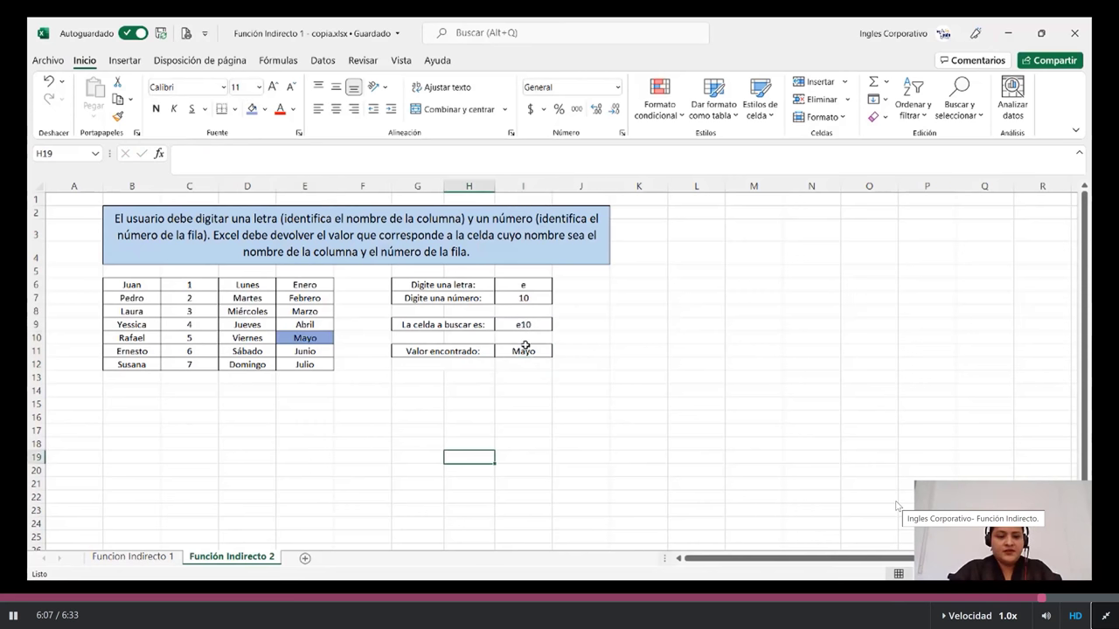
# Change the letter in I6 to c so the result is 5, and fill C10 blue
pyautogui.click(532, 286)
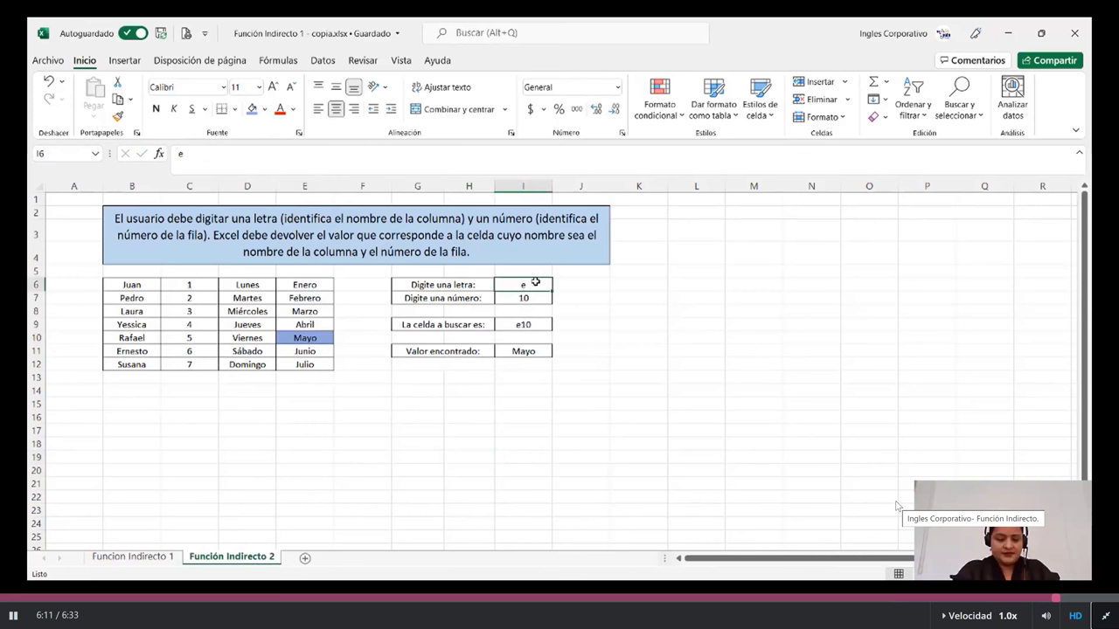
pyautogui.write('c')
pyautogui.press('Return')
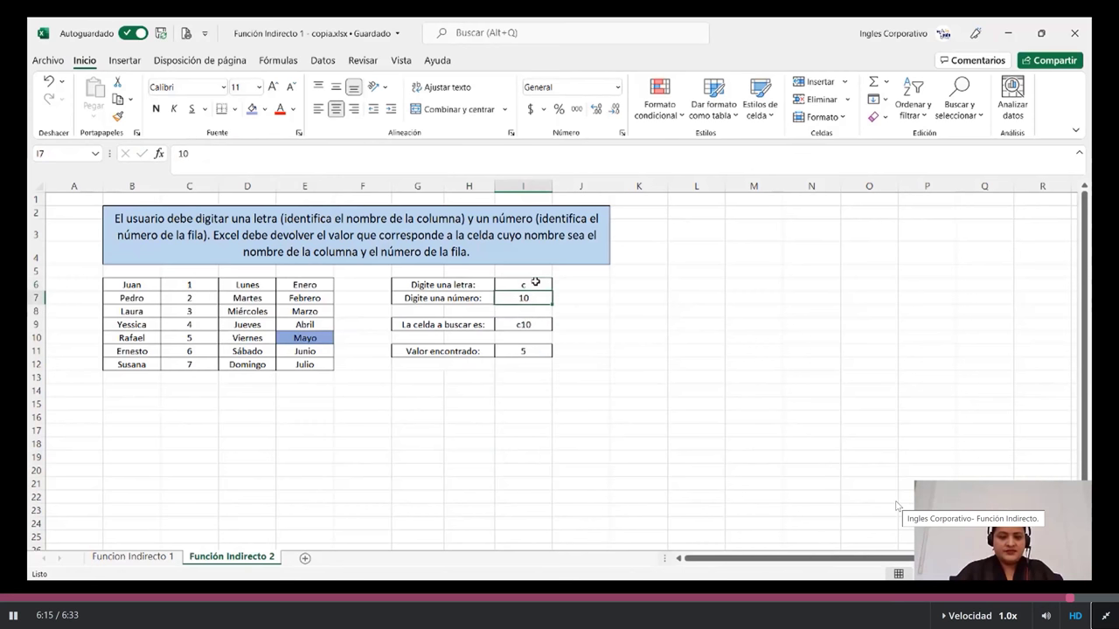
pyautogui.click(514, 351)
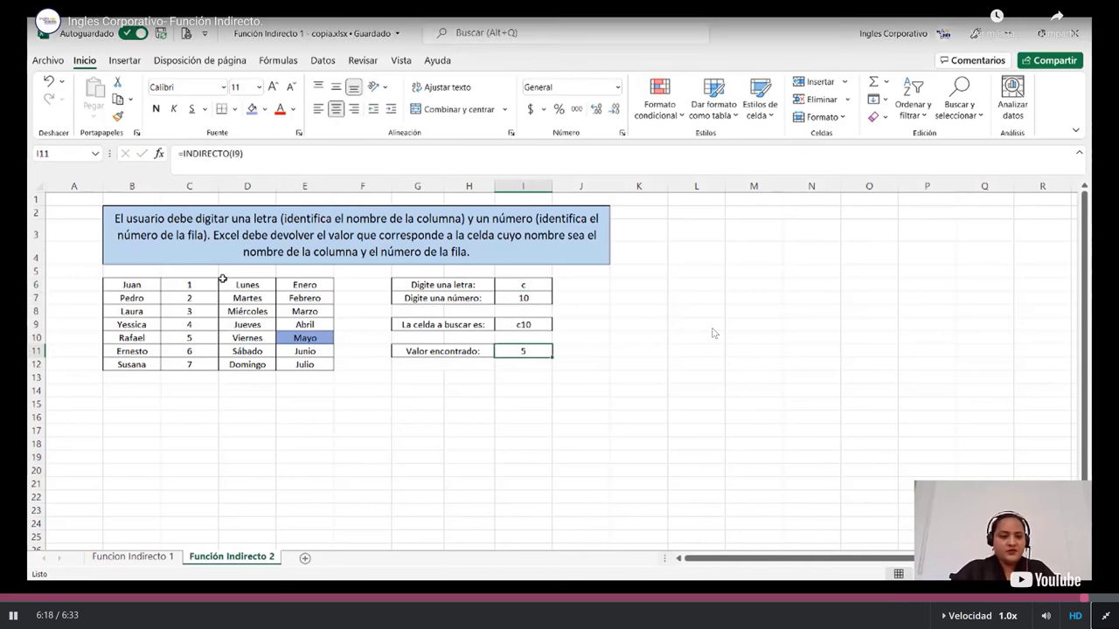
pyautogui.click(188, 338)
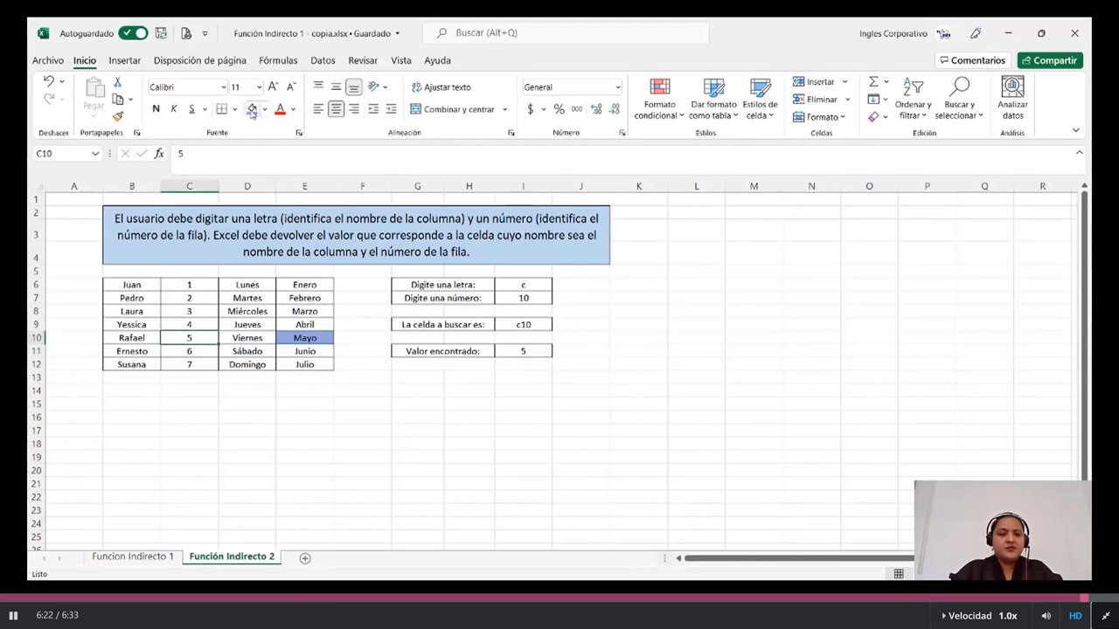
pyautogui.click(252, 108)
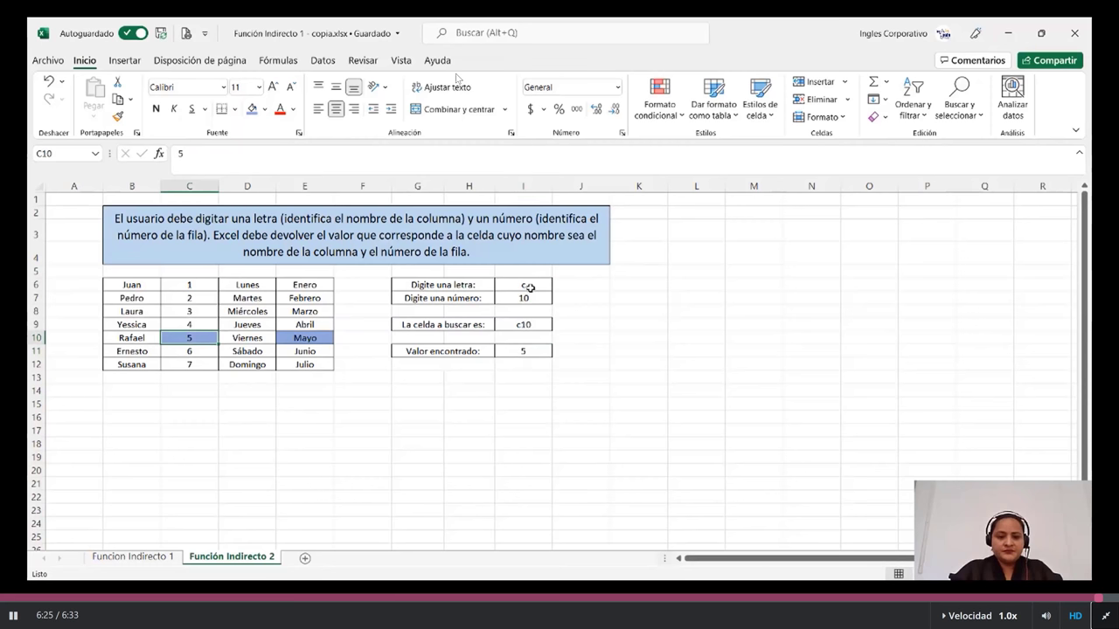
pyautogui.click(529, 288)
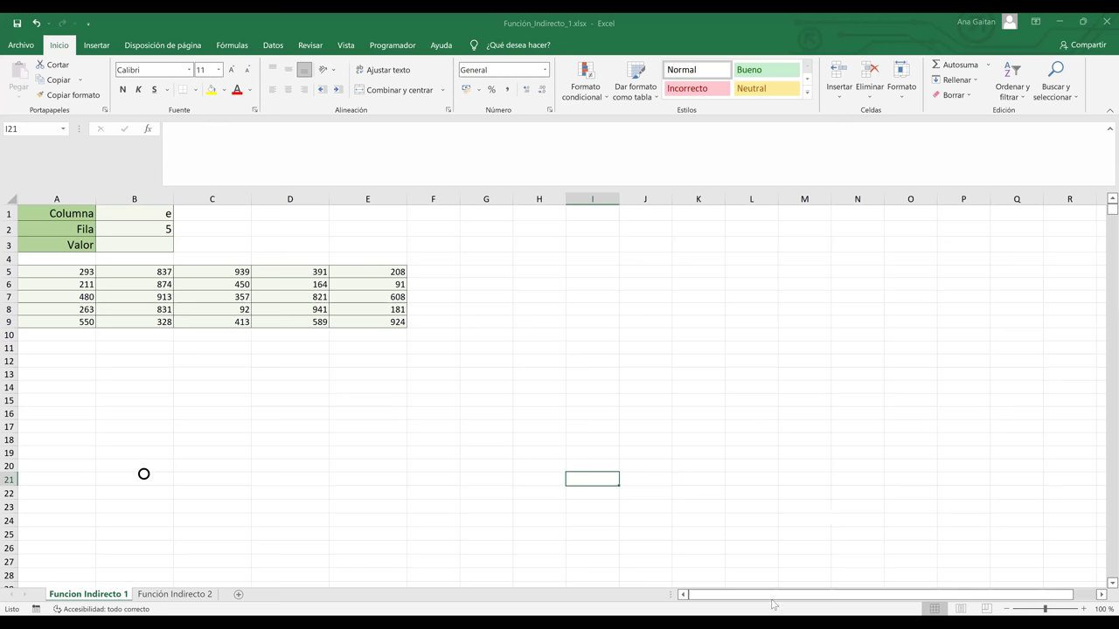
# Undo the last change, then clear Fila in B2 and Columna in B1 on Funcion Indirecto 1
pyautogui.hotkey('ctrl', 'z')
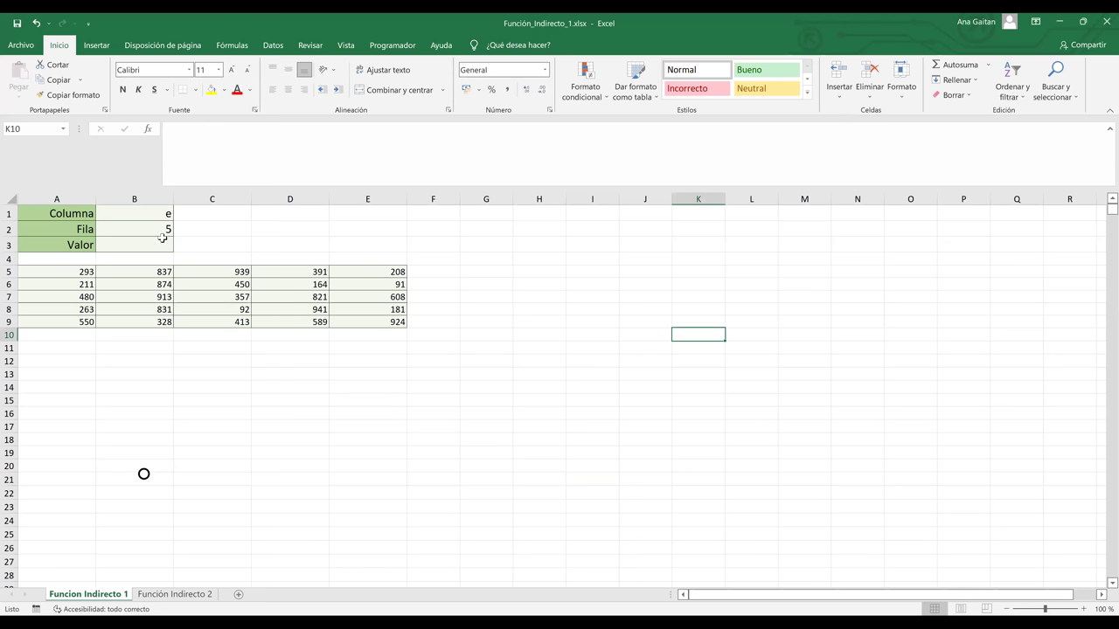
pyautogui.click(155, 227)
pyautogui.press('BackSpace')
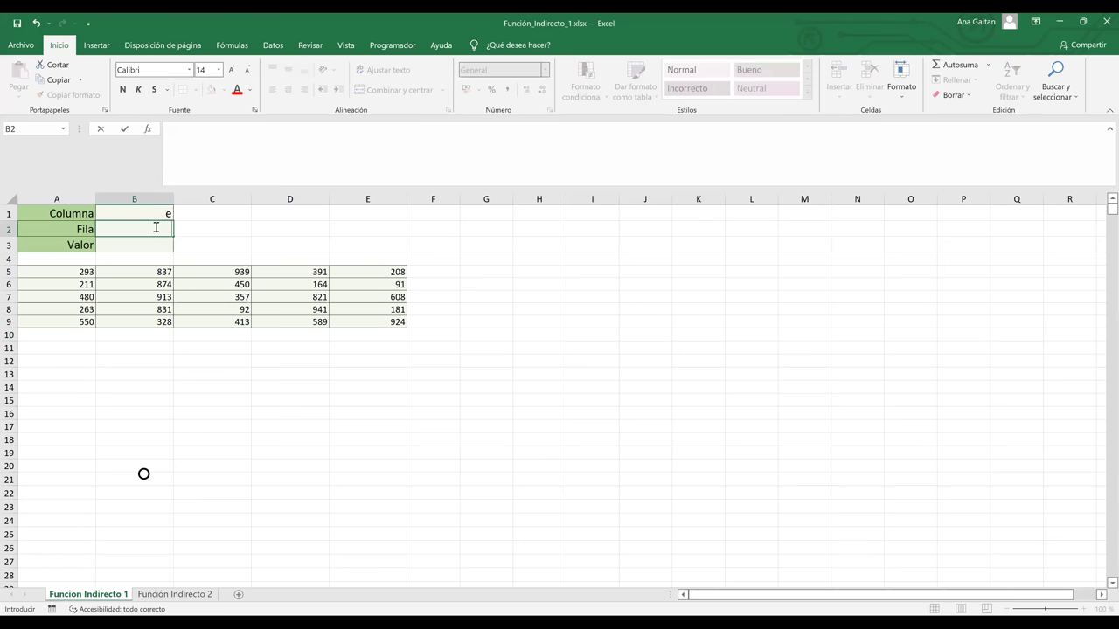
pyautogui.press('Up')
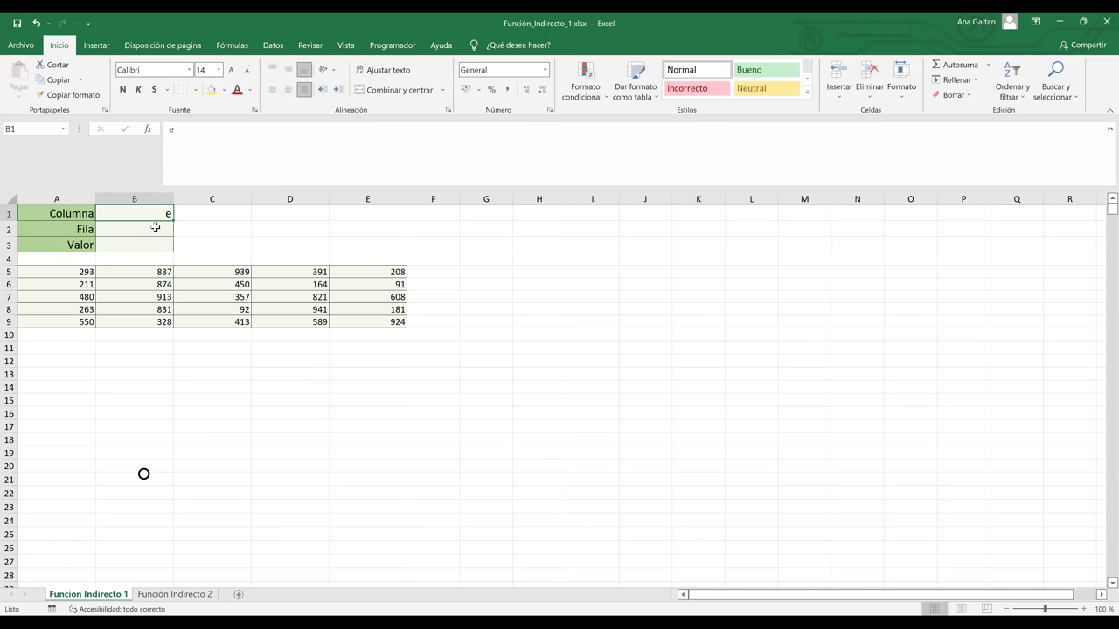
pyautogui.press('BackSpace')
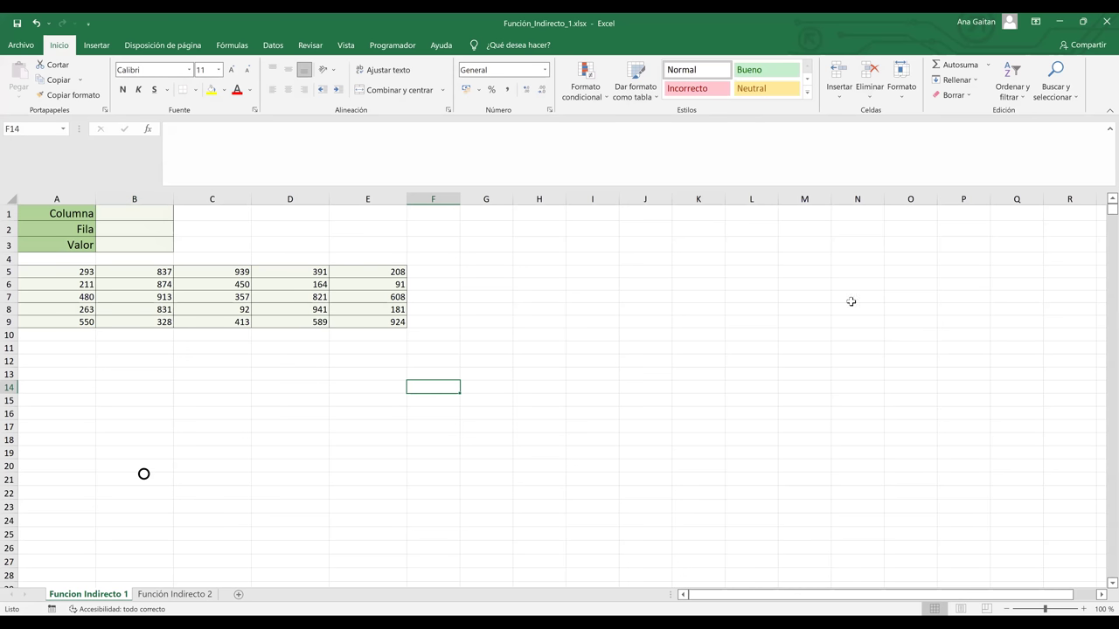
pyautogui.scroll(5, 1104, 431)
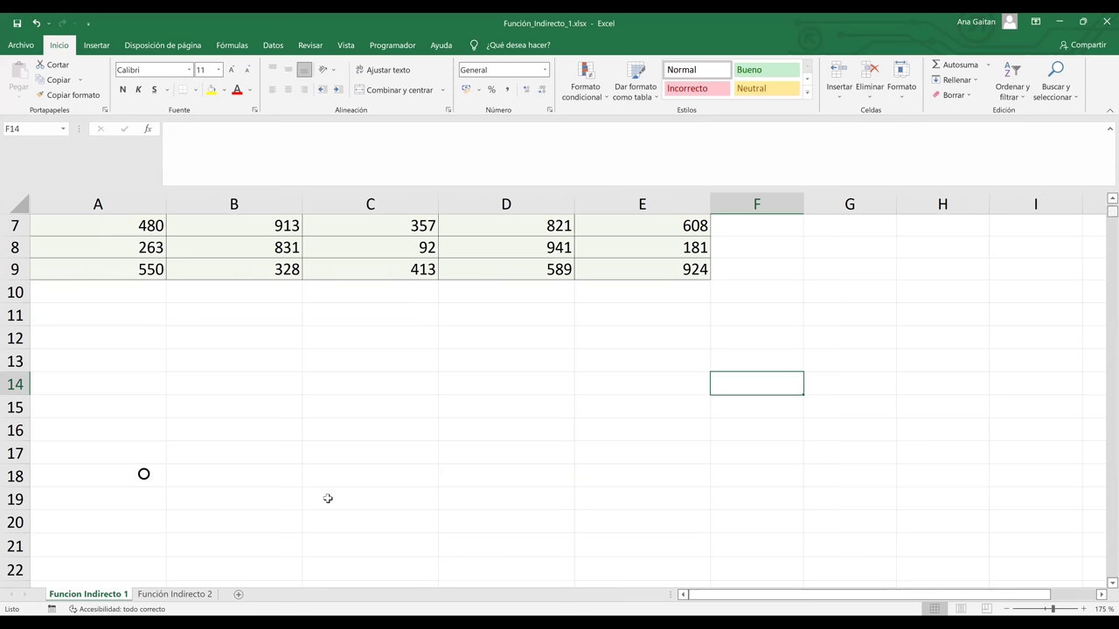
pyautogui.scroll(2, 327, 498)
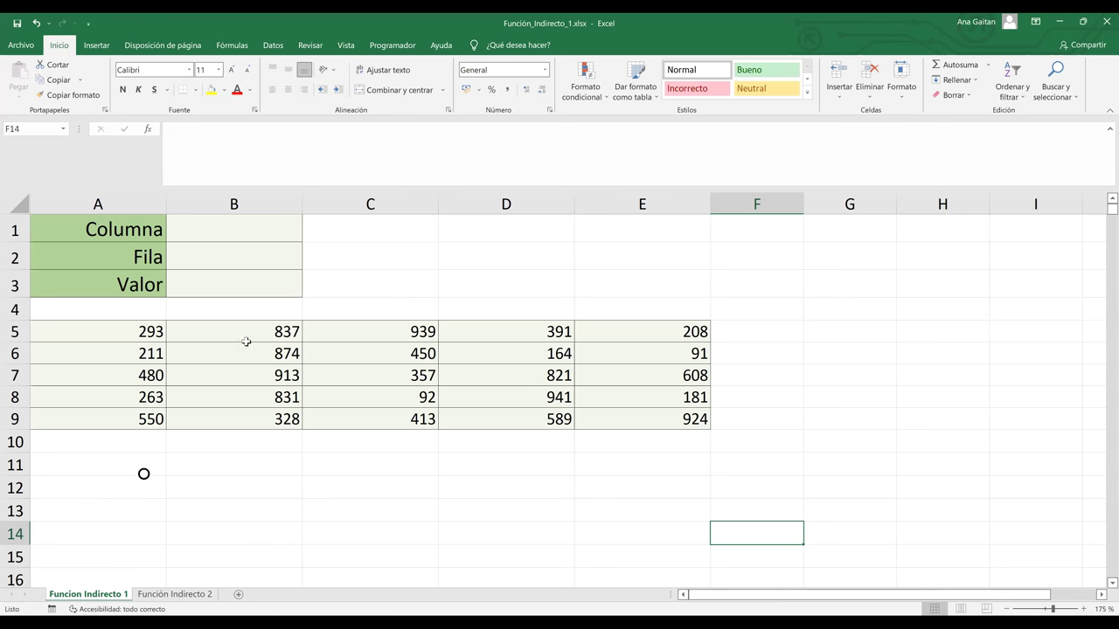
pyautogui.click(408, 480)
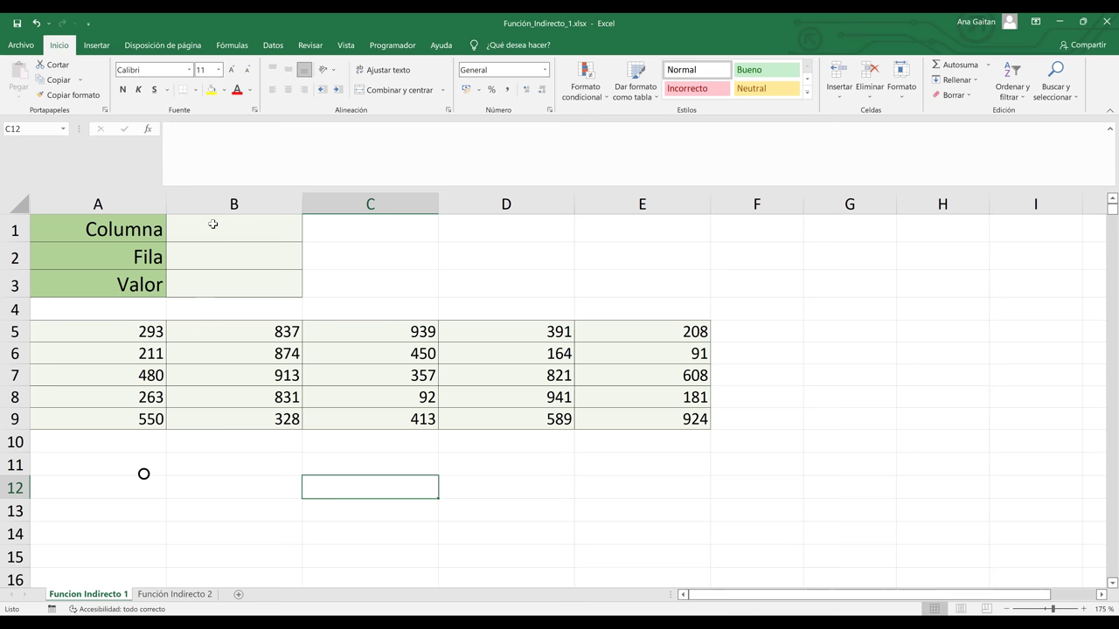
pyautogui.moveTo(102, 325); pyautogui.dragTo(697, 420)
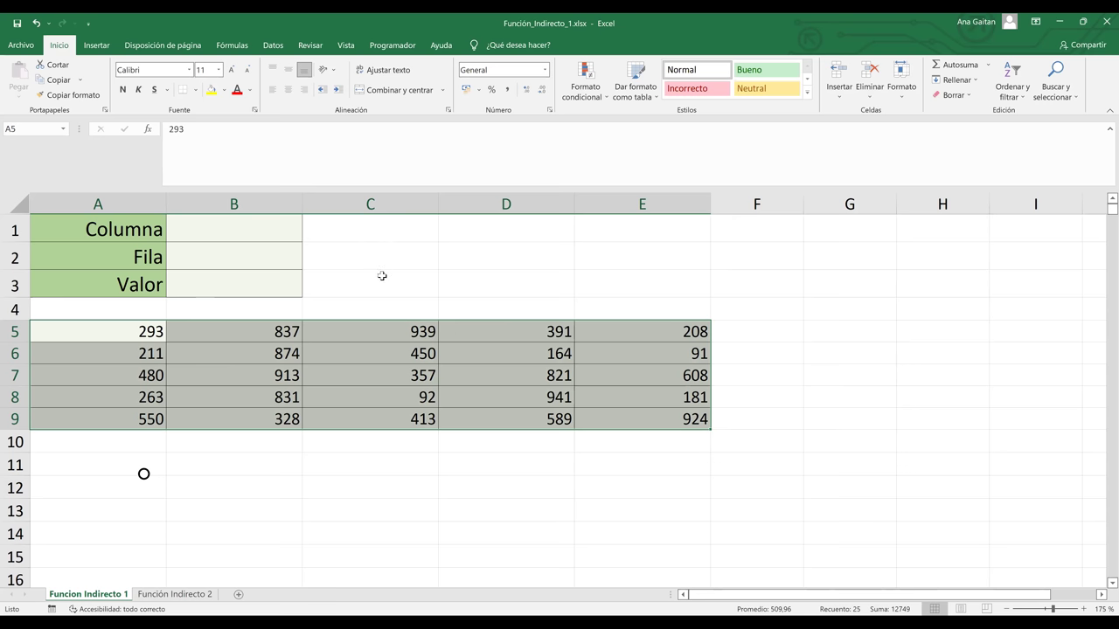
pyautogui.click(243, 225)
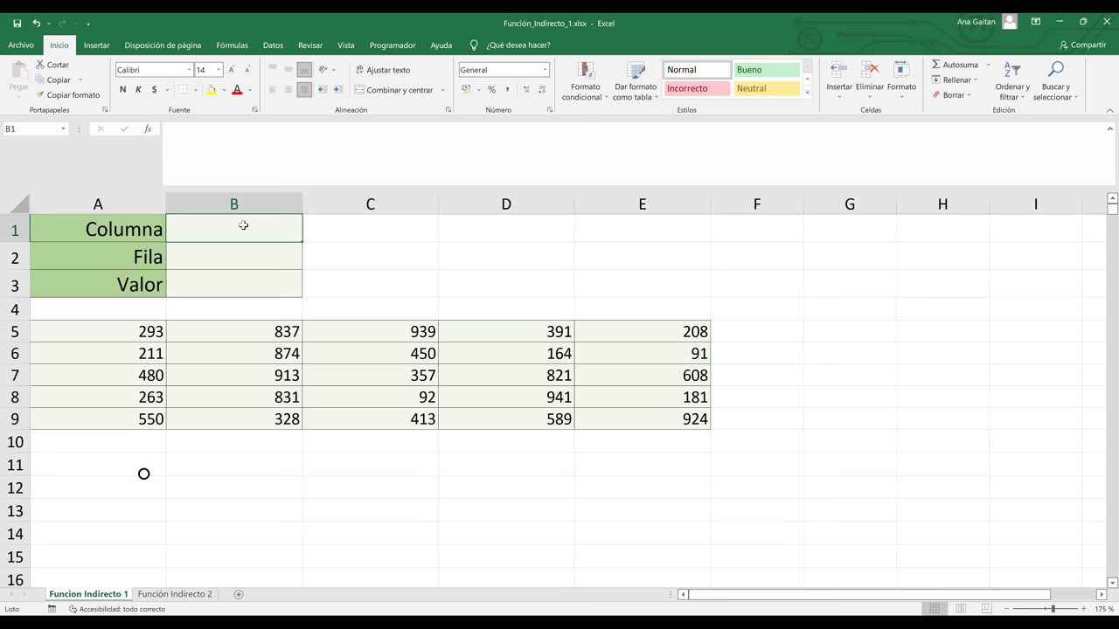
# Enter e in B1 and 9 in B2, then start a formula with = in B3
pyautogui.write('e')
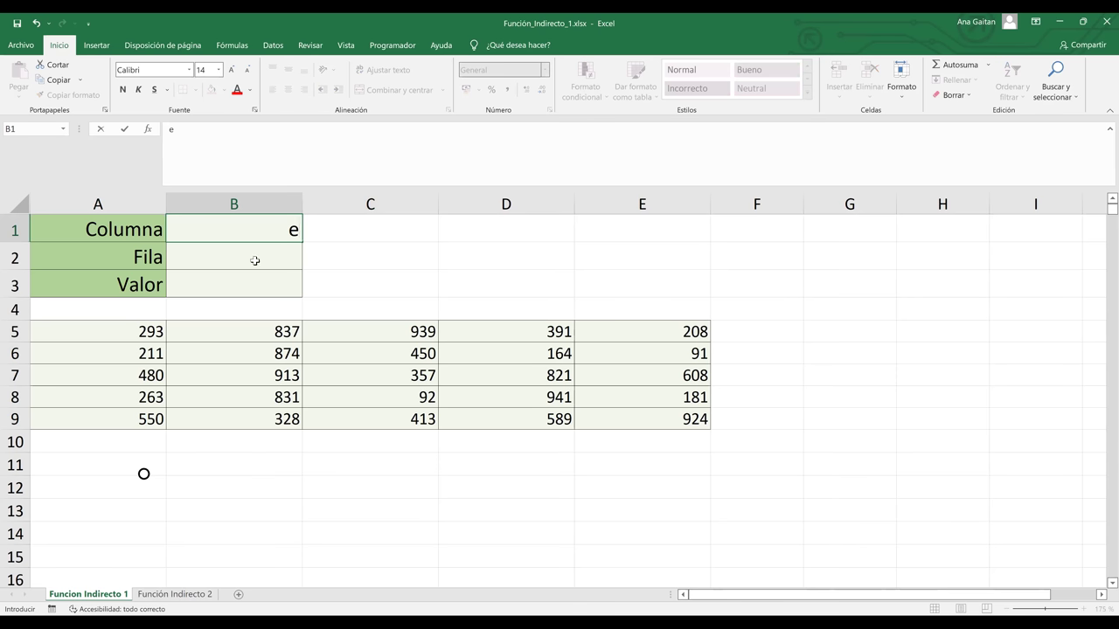
pyautogui.press('Return')
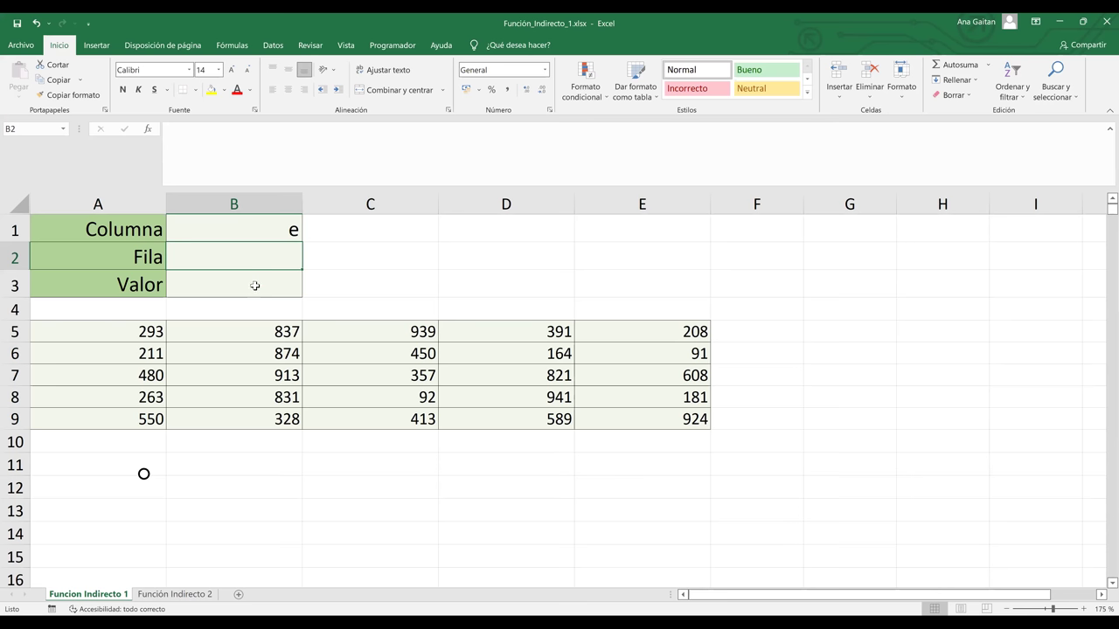
pyautogui.write('9')
pyautogui.press('Return')
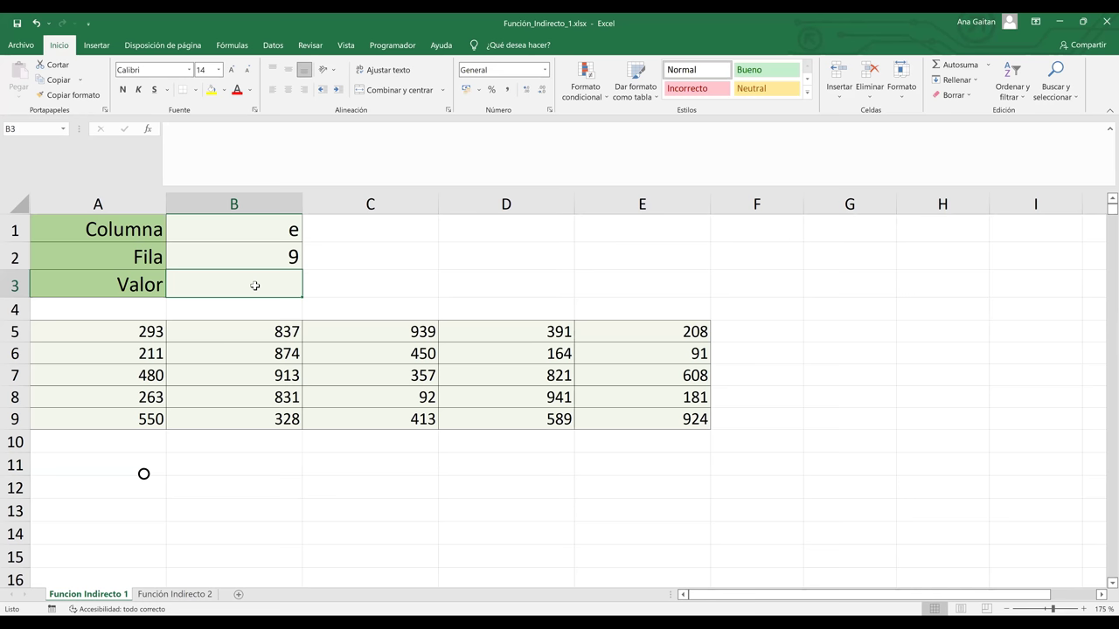
pyautogui.write('=')
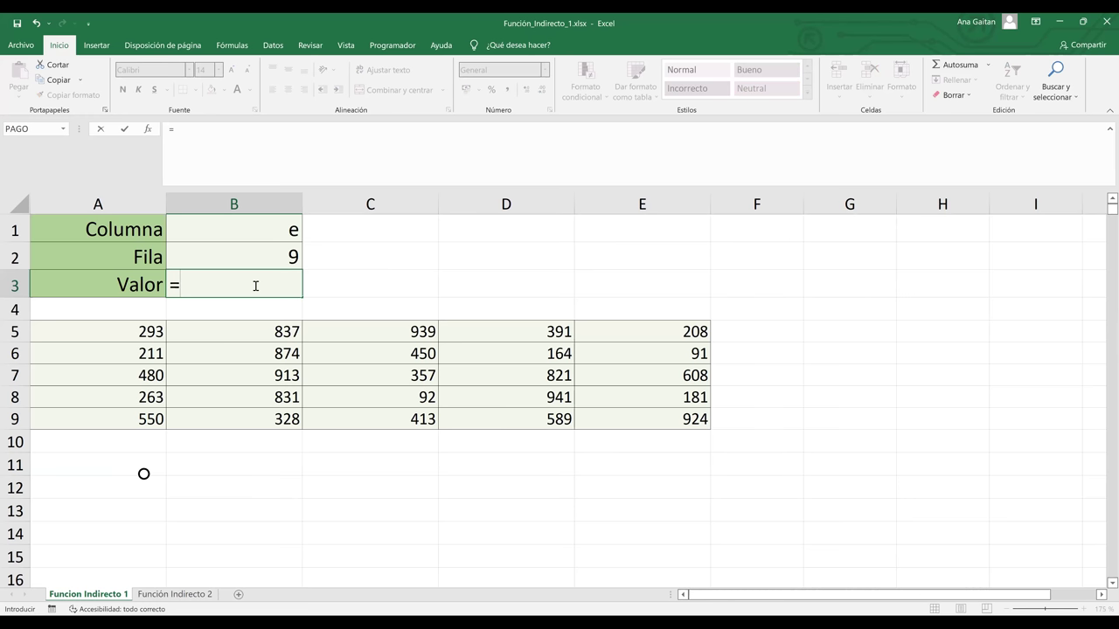
# Enter =INDIRECTO(B1&B2) in B3 so Valor returns 924 from E9
pyautogui.write('indirecto')
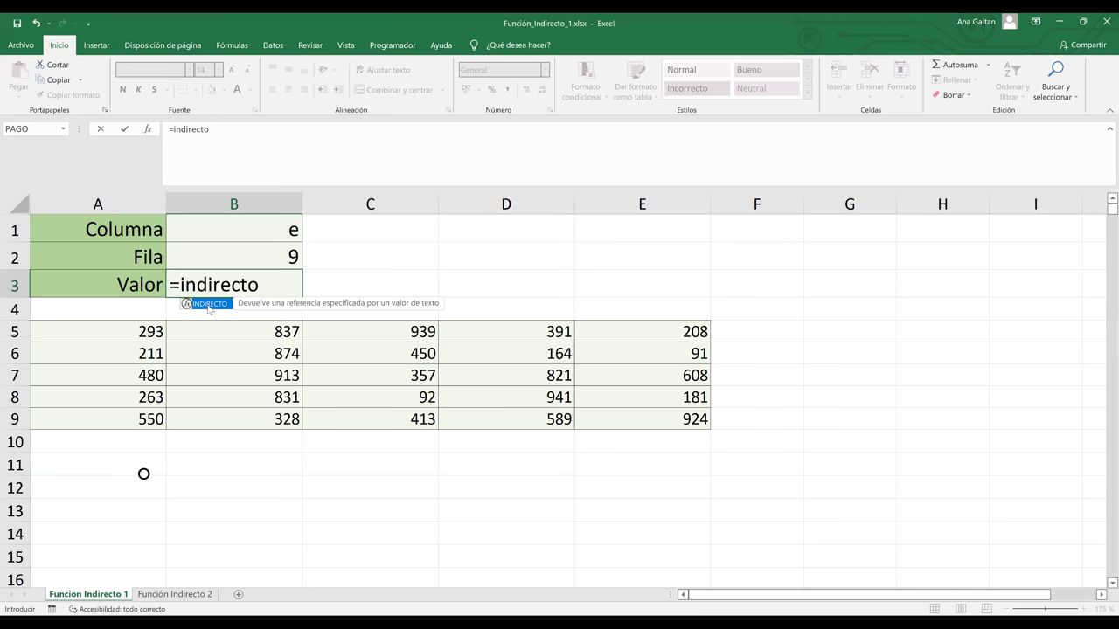
pyautogui.doubleClick(209, 305)
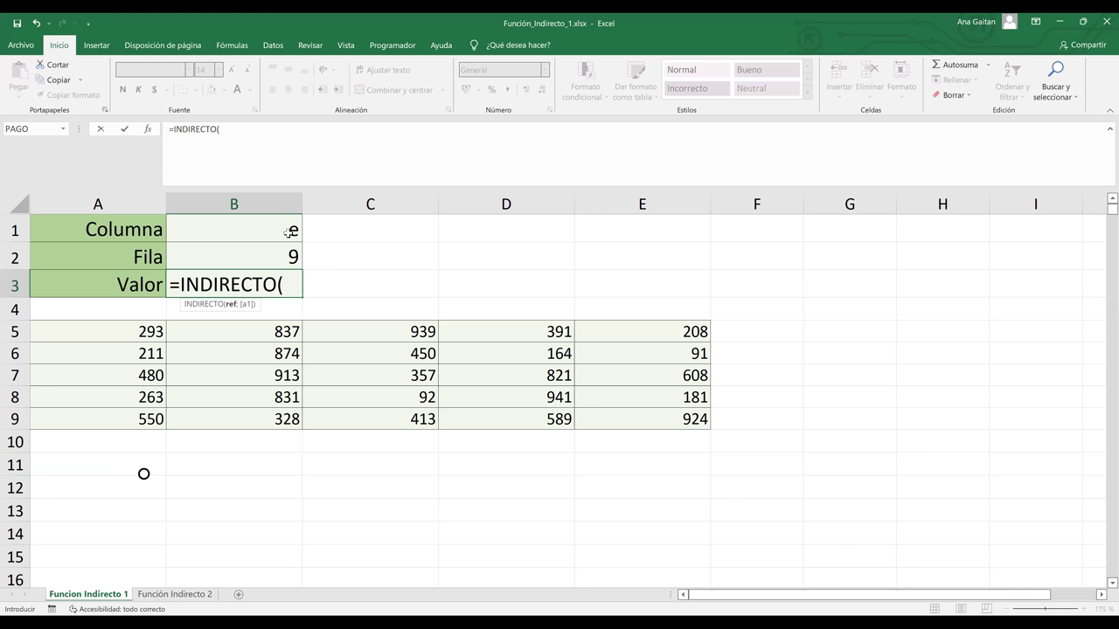
pyautogui.click(289, 231)
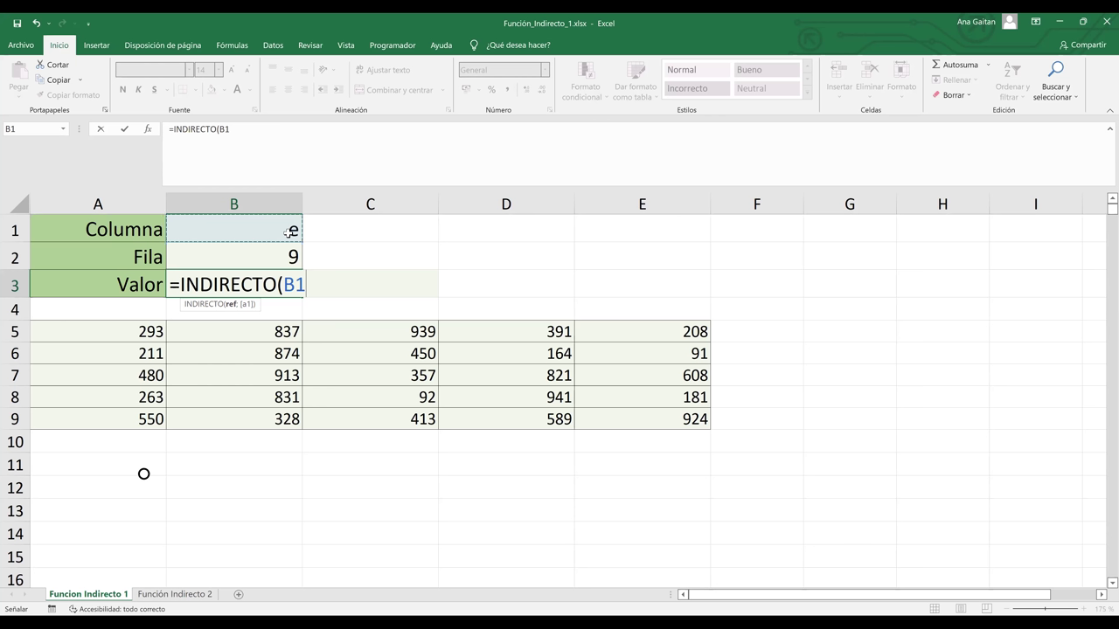
pyautogui.write('&')
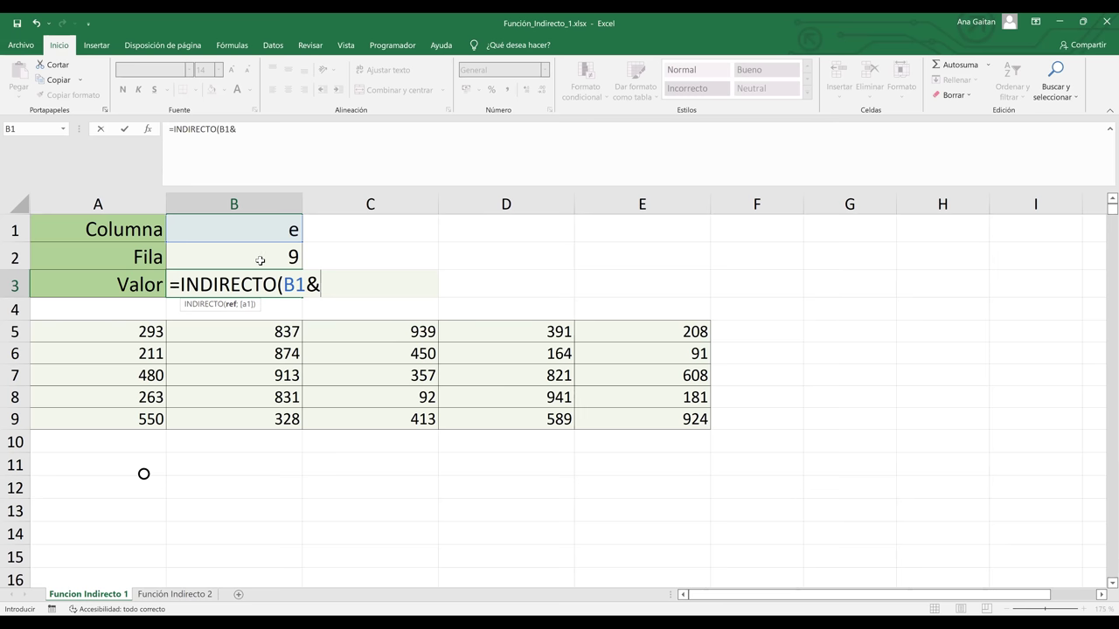
pyautogui.click(260, 260)
pyautogui.press('Return')
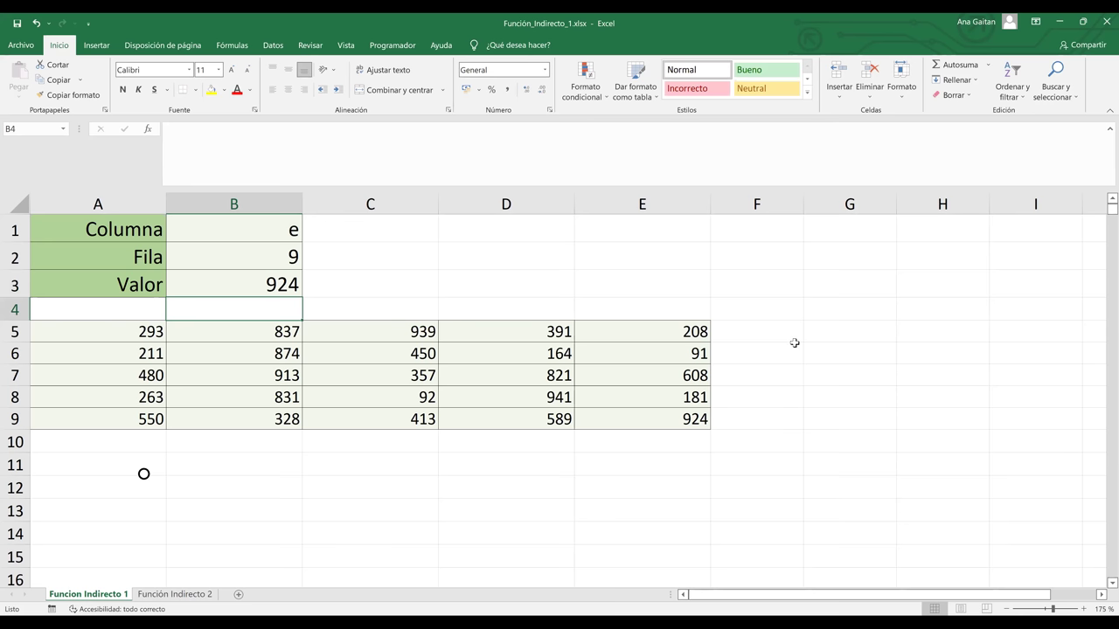
pyautogui.click(688, 420)
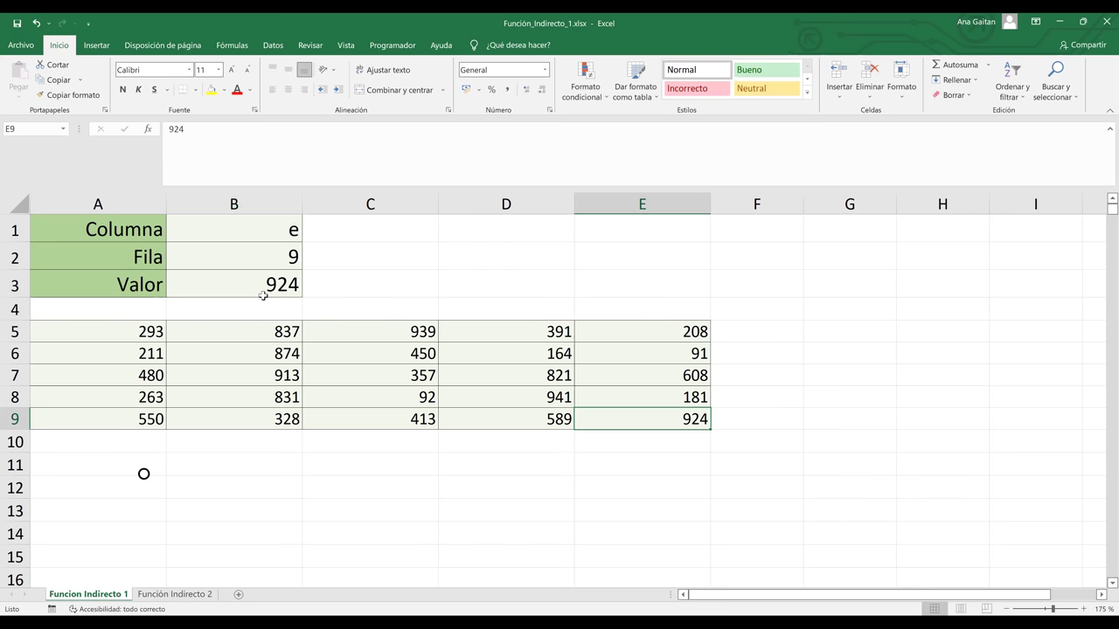
pyautogui.click(376, 285)
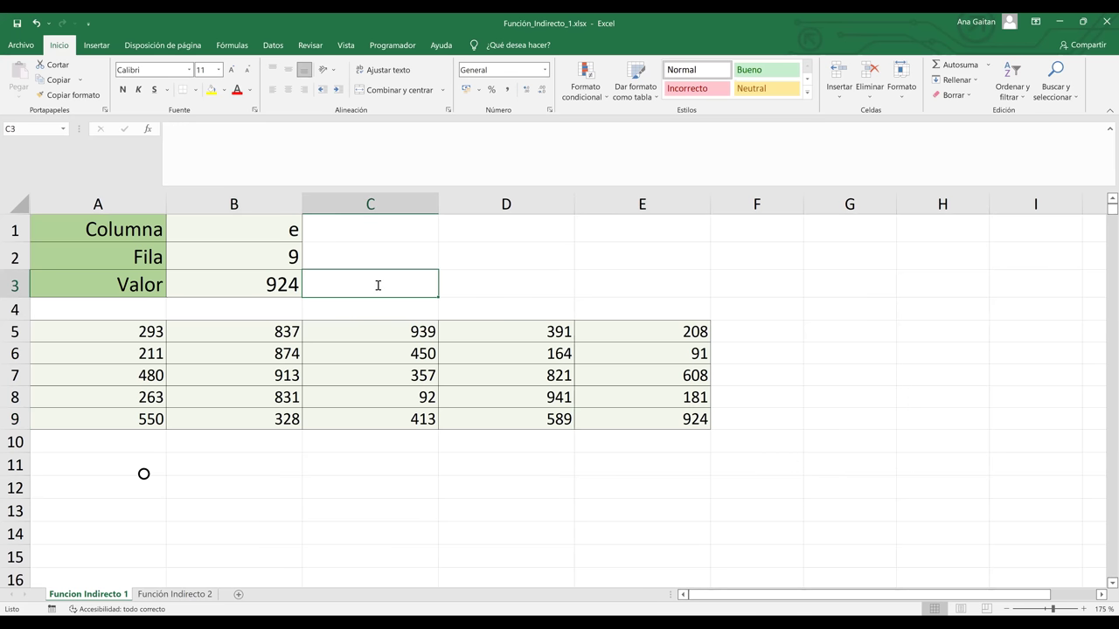
pyautogui.write('=')
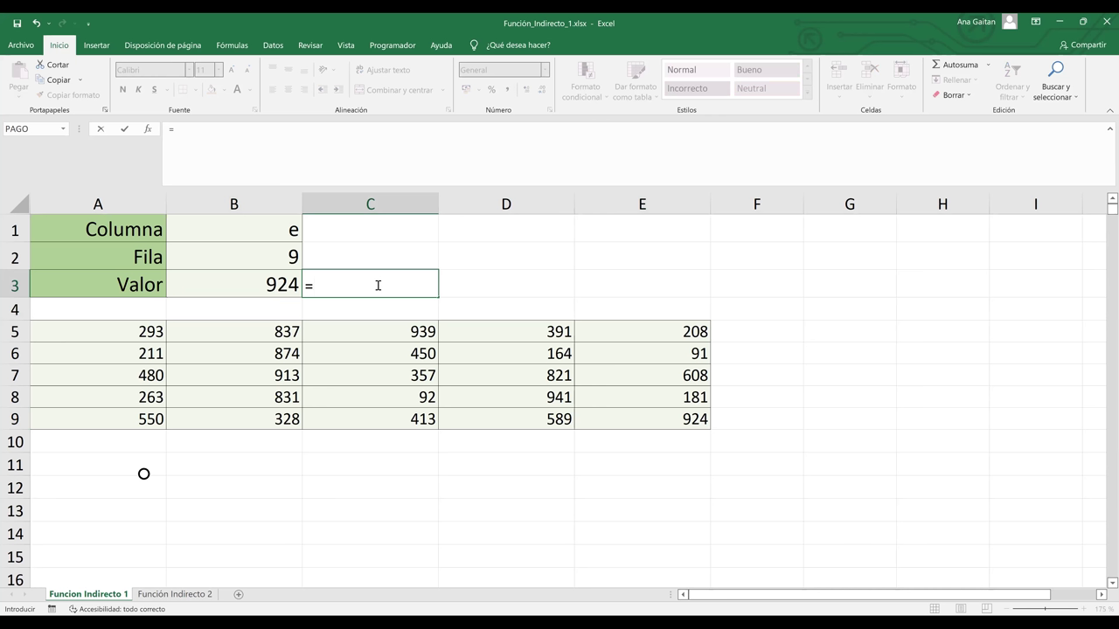
pyautogui.click(688, 423)
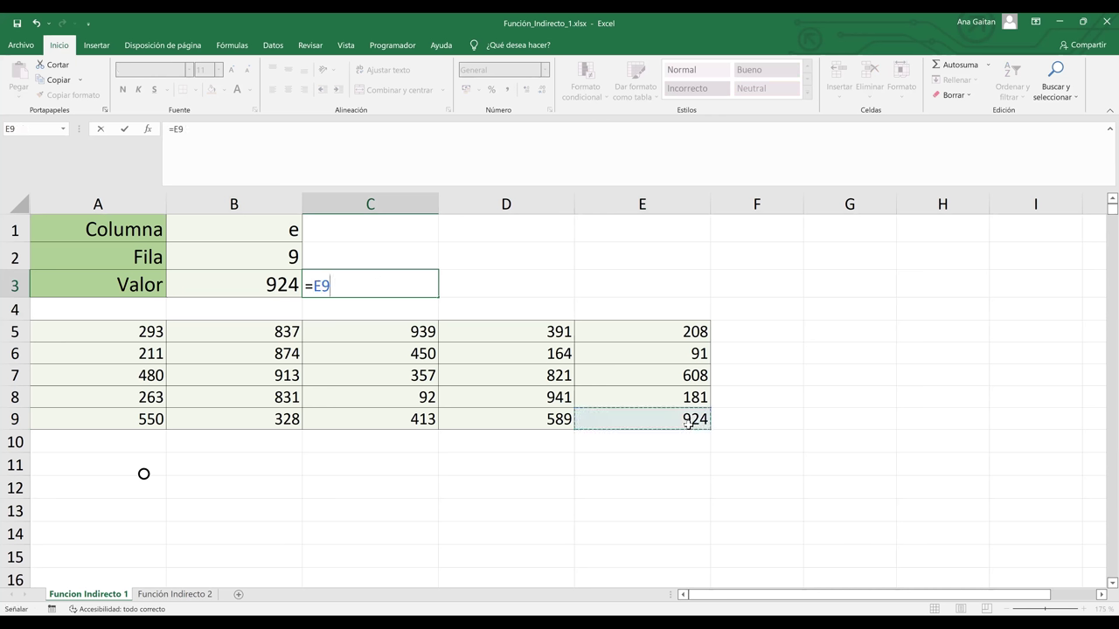
pyautogui.press('Return')
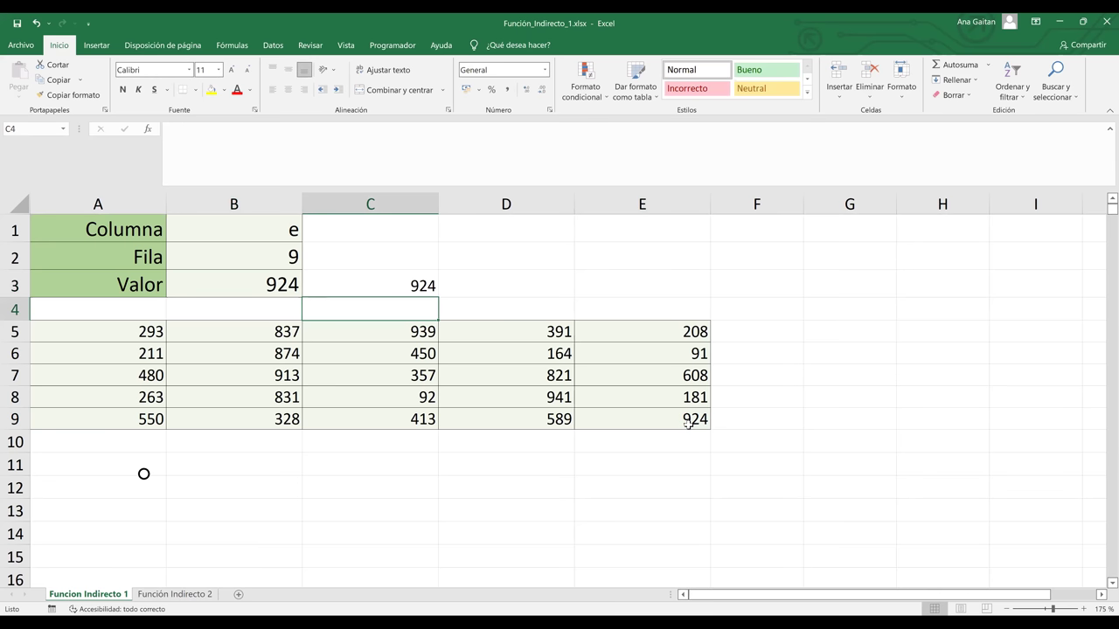
pyautogui.press('Up')
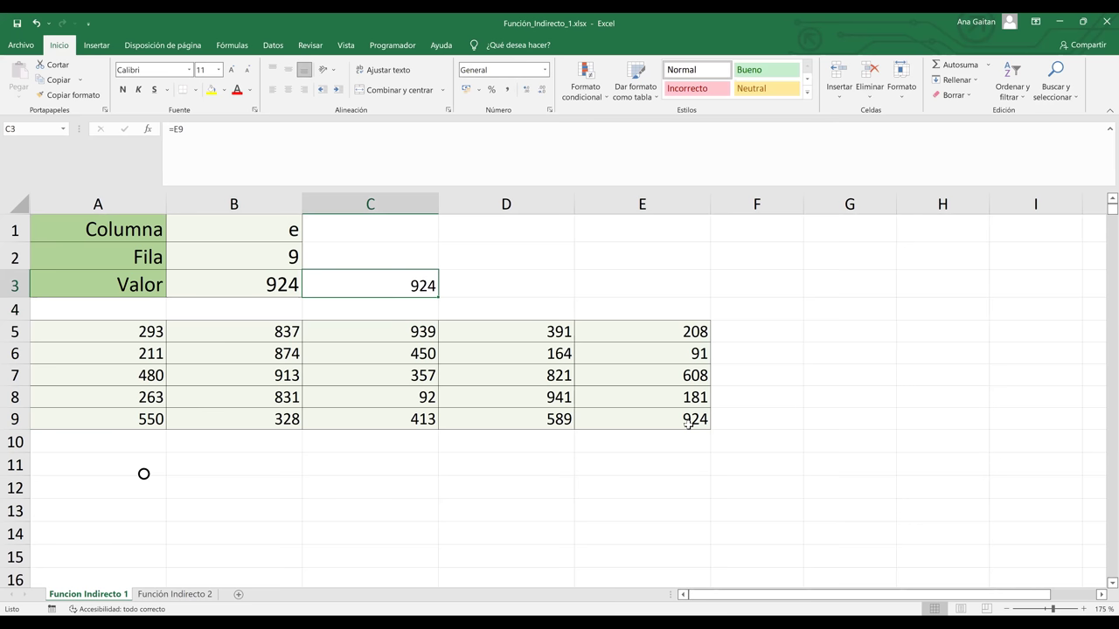
pyautogui.press('Delete')
pyautogui.press('Left')
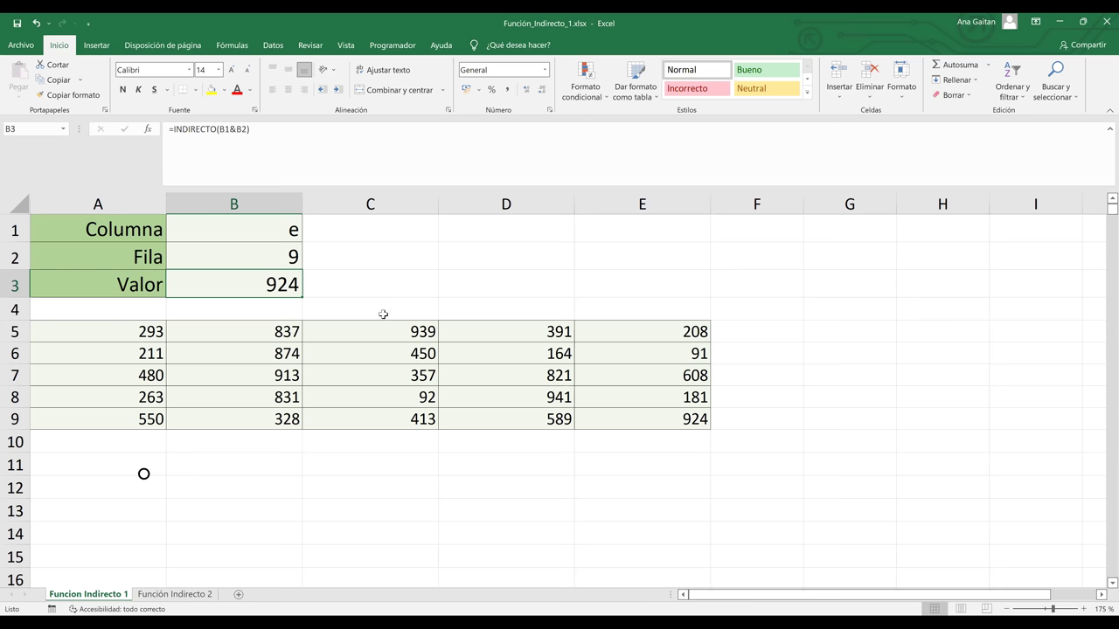
pyautogui.click(257, 227)
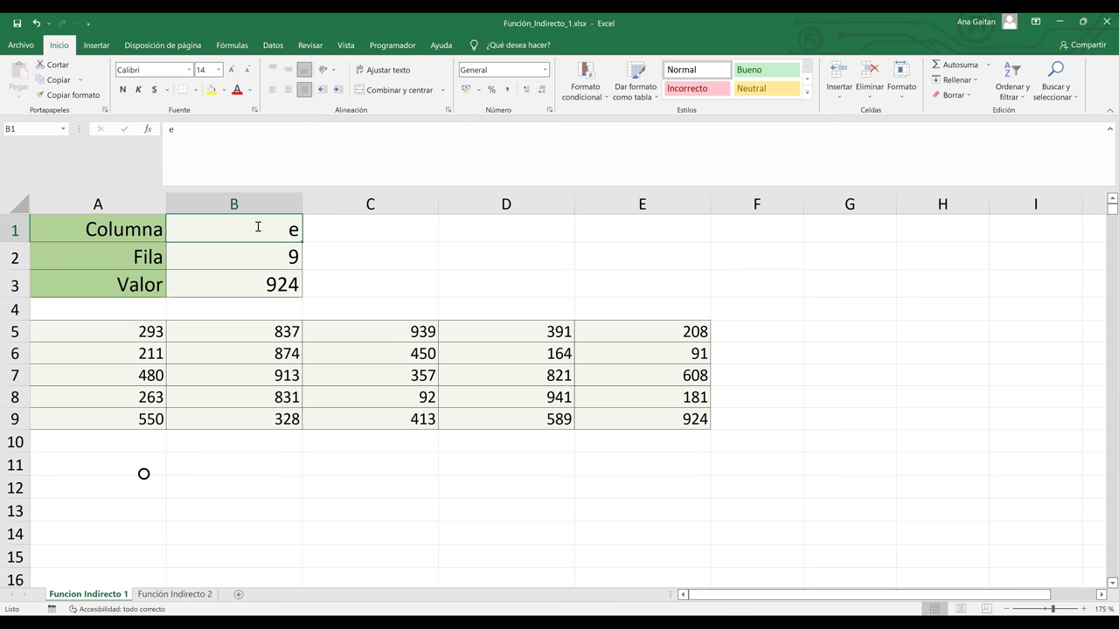
# Change Columna to a and Fila to 7 so Valor recalculates to 480
pyautogui.write('a')
pyautogui.press('Tab')
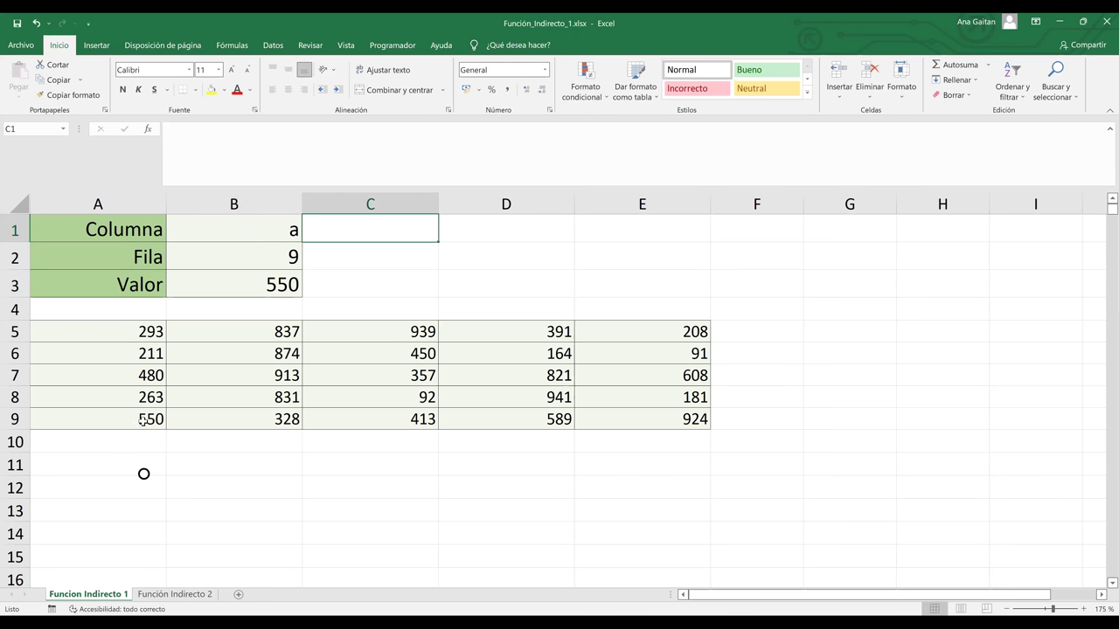
pyautogui.click(277, 253)
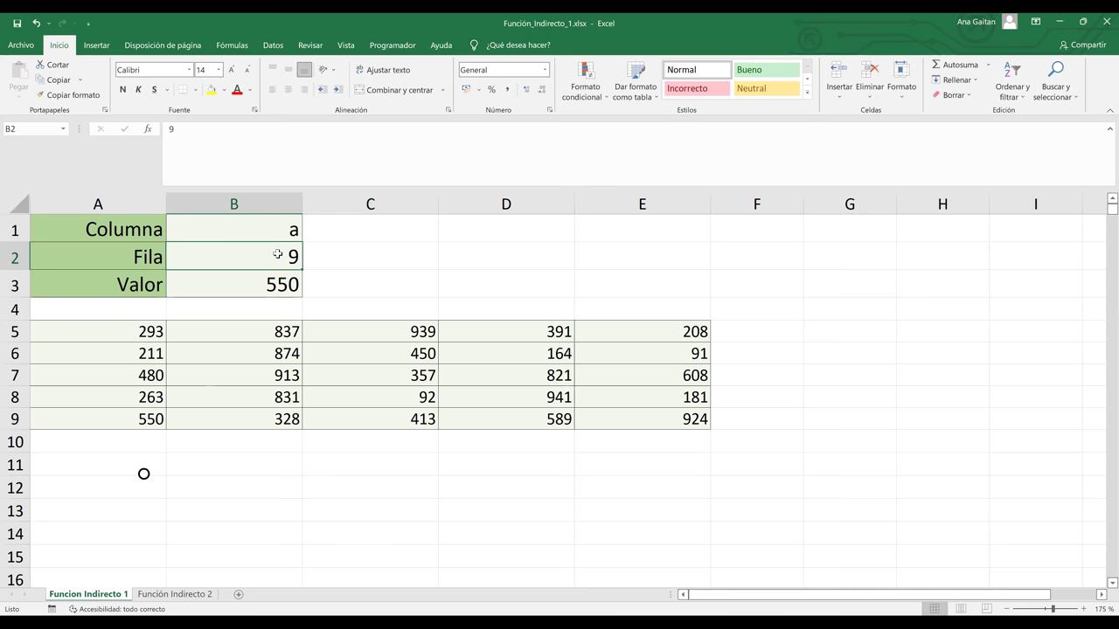
pyautogui.write('7')
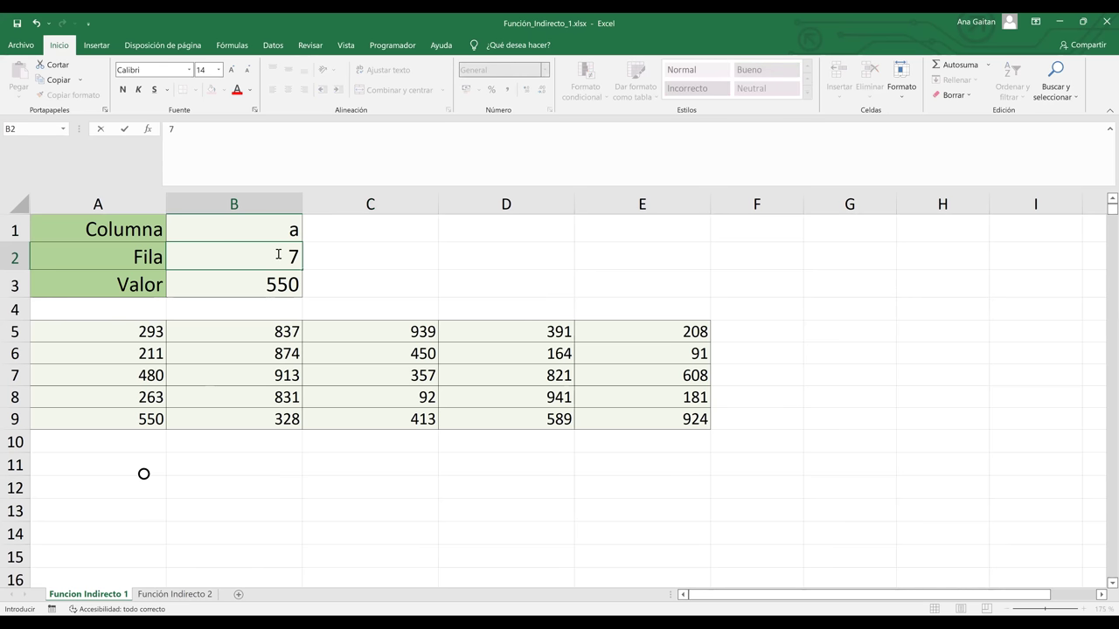
pyautogui.press('Tab')
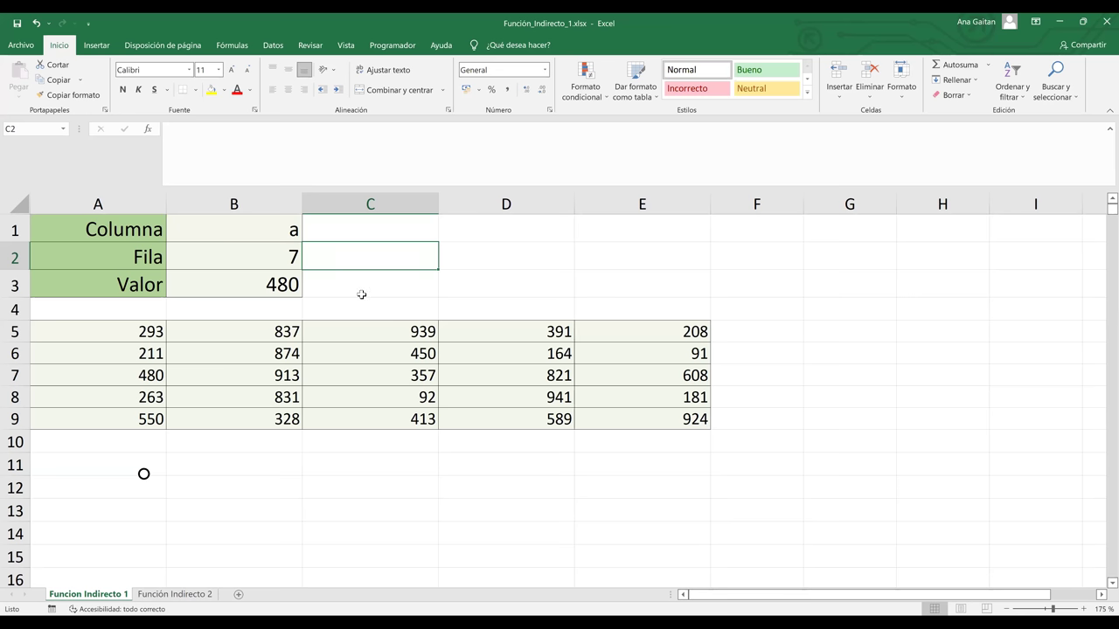
pyautogui.click(361, 295)
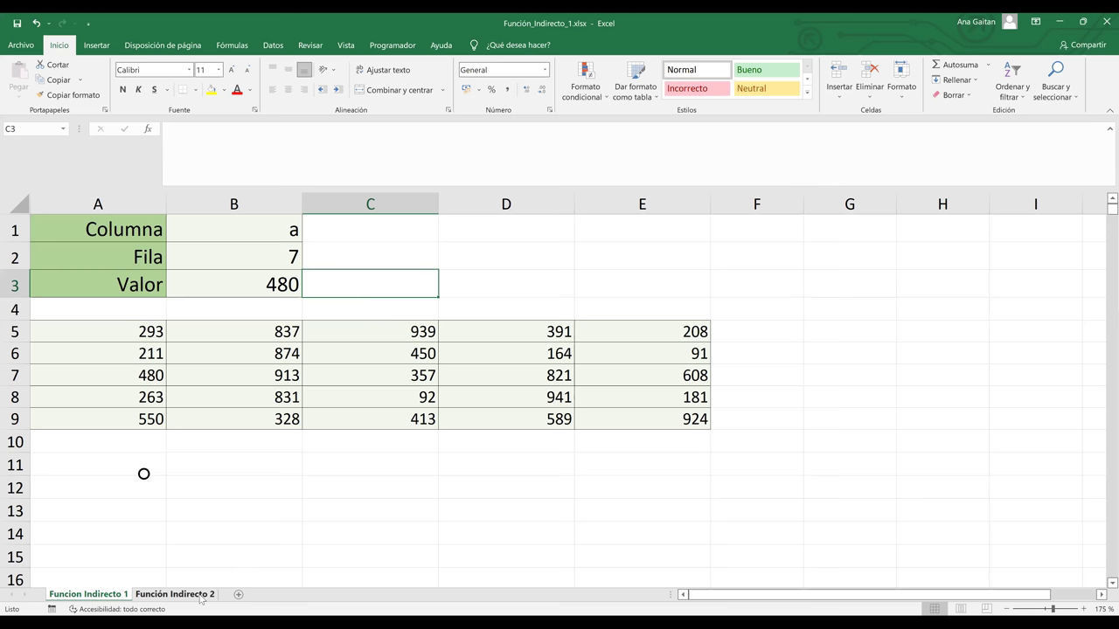
# Switch to the Función Indirecto 2 sheet and select the names, numbers, days and months table
pyautogui.click(200, 594)
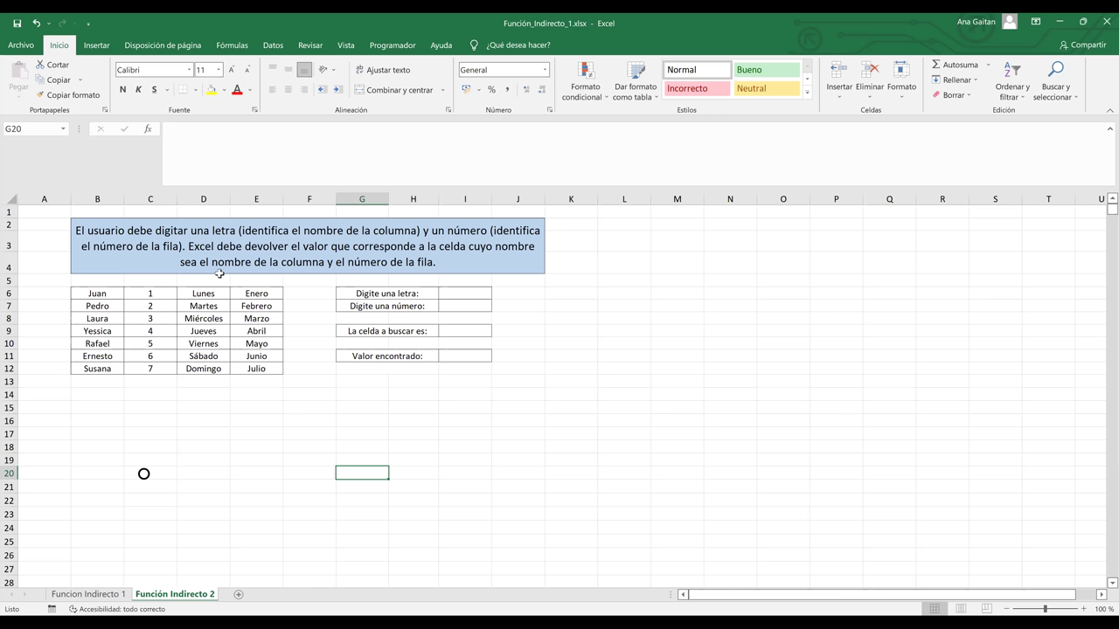
pyautogui.click(470, 297)
pyautogui.moveTo(97, 294); pyautogui.dragTo(281, 372)
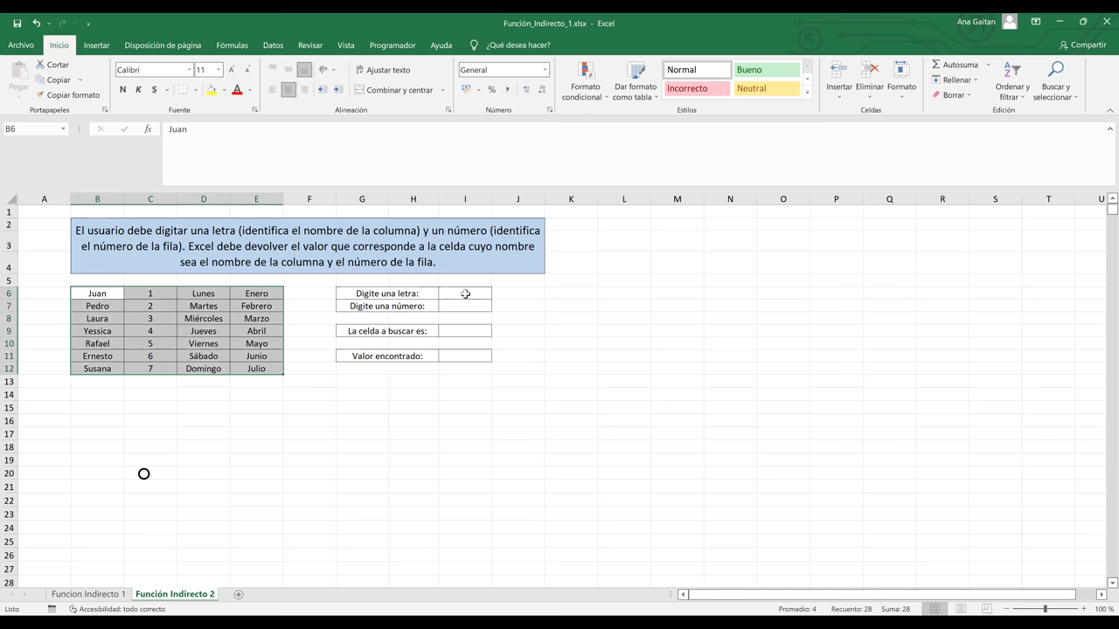
pyautogui.click(465, 294)
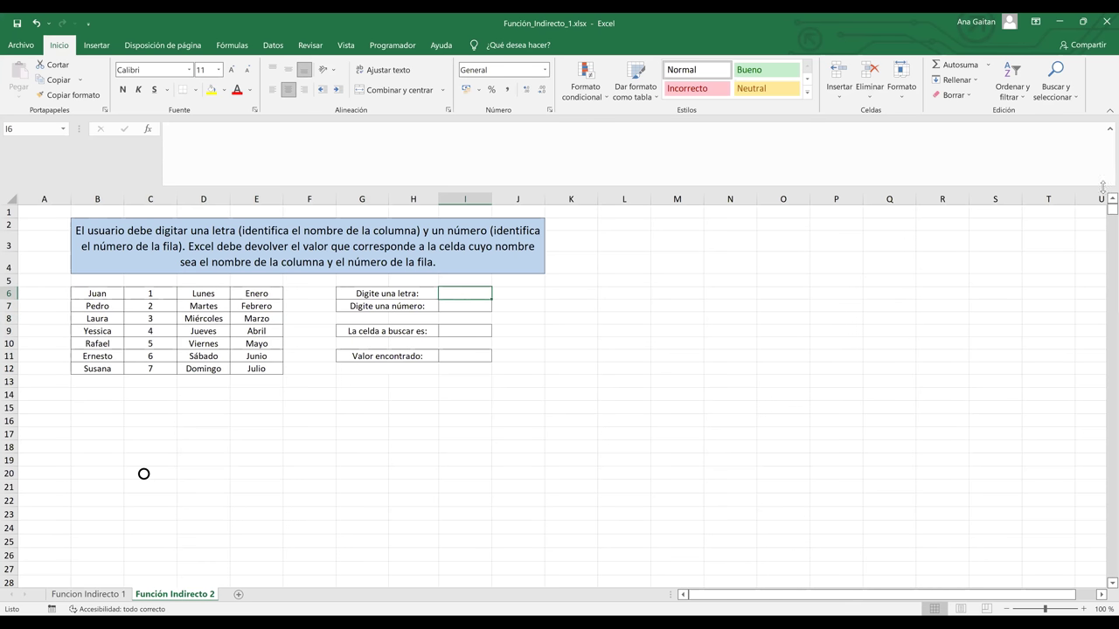
# Zoom to 205% with columns A–J and rows 3–15 visible, selecting I6
pyautogui.press('Left')
pyautogui.press('Left')
pyautogui.press('Left')
pyautogui.press('Down')
pyautogui.press('Down')
pyautogui.scroll(7, 1101, 203)
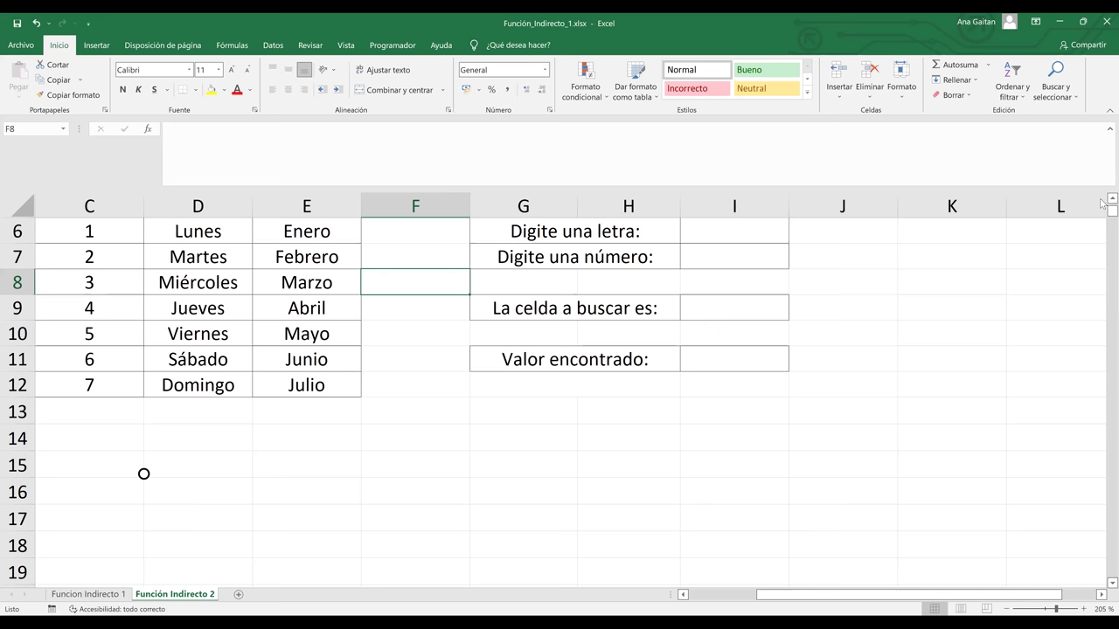
pyautogui.scroll(1, 939, 600)
pyautogui.moveTo(938, 599); pyautogui.dragTo(883, 606)
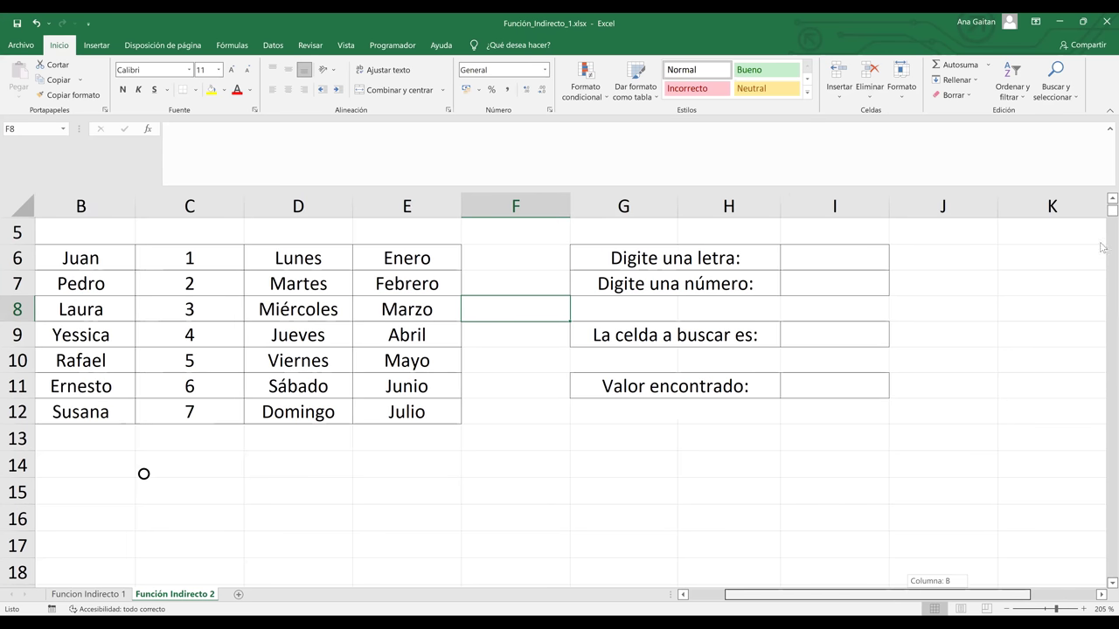
pyautogui.hscroll(-1, 1103, 247)
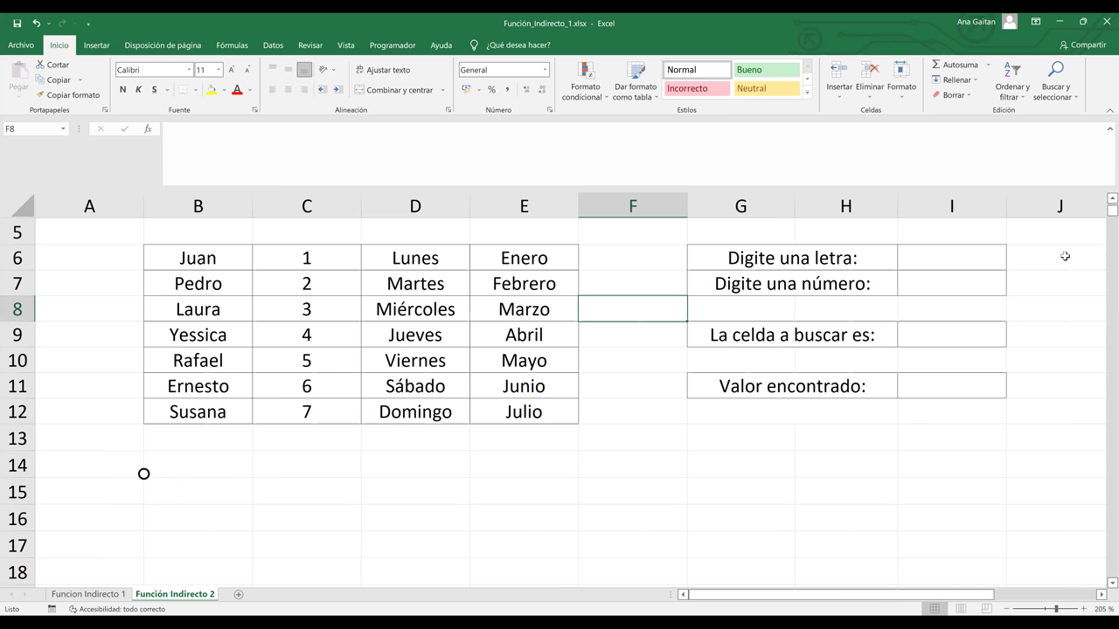
pyautogui.scroll(1, 939, 348)
pyautogui.click(939, 348)
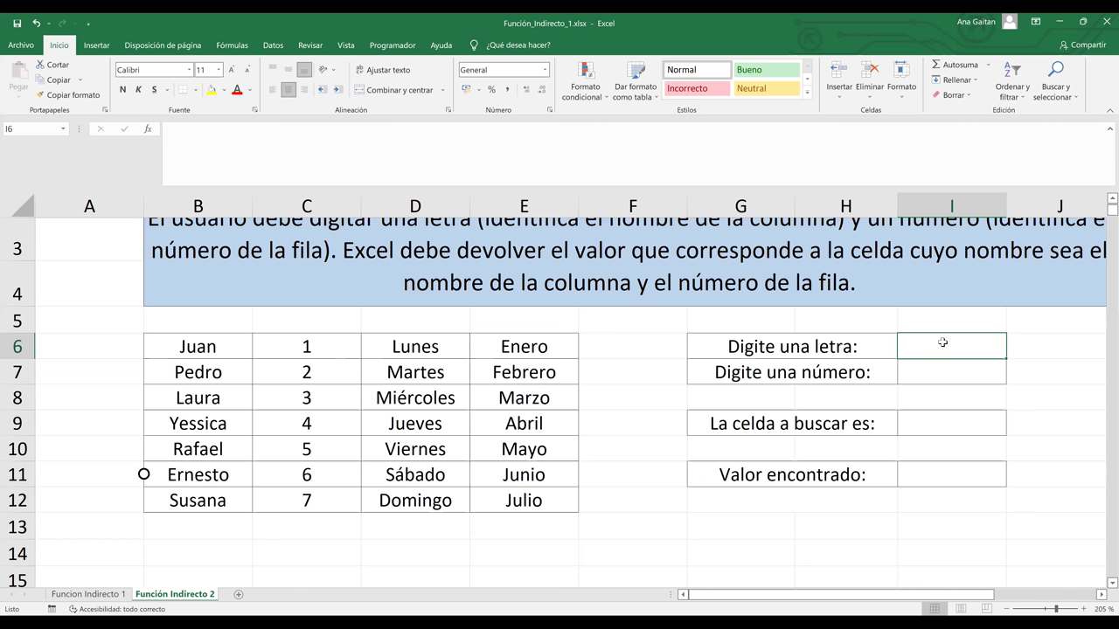
# Enter the letter d in I6 and the number 8 in I7
pyautogui.write('d')
pyautogui.press('Return')
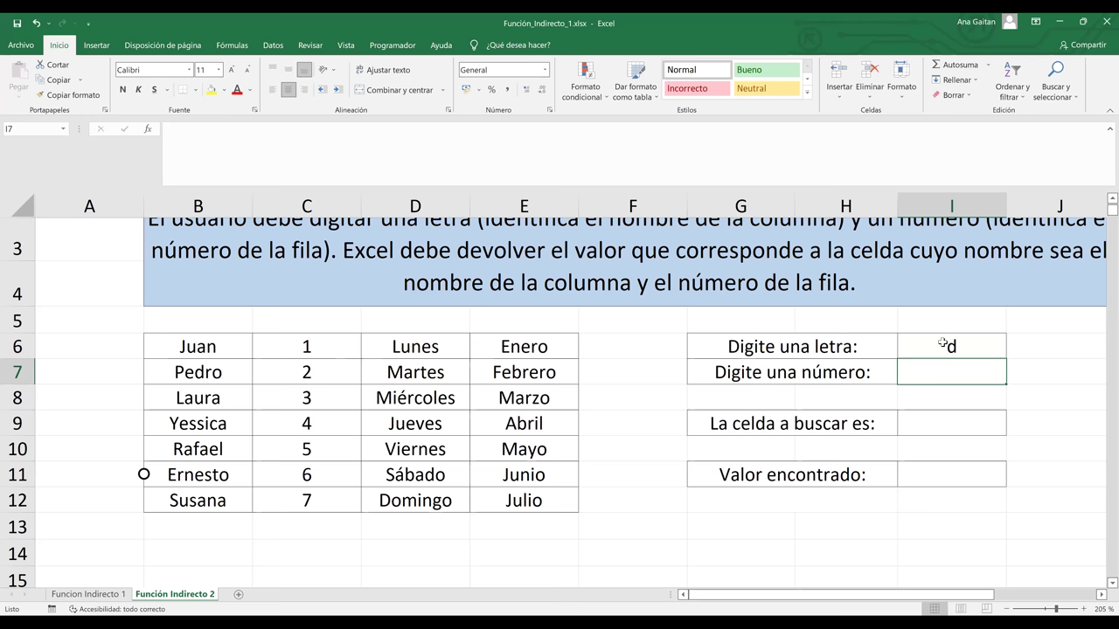
pyautogui.write('8')
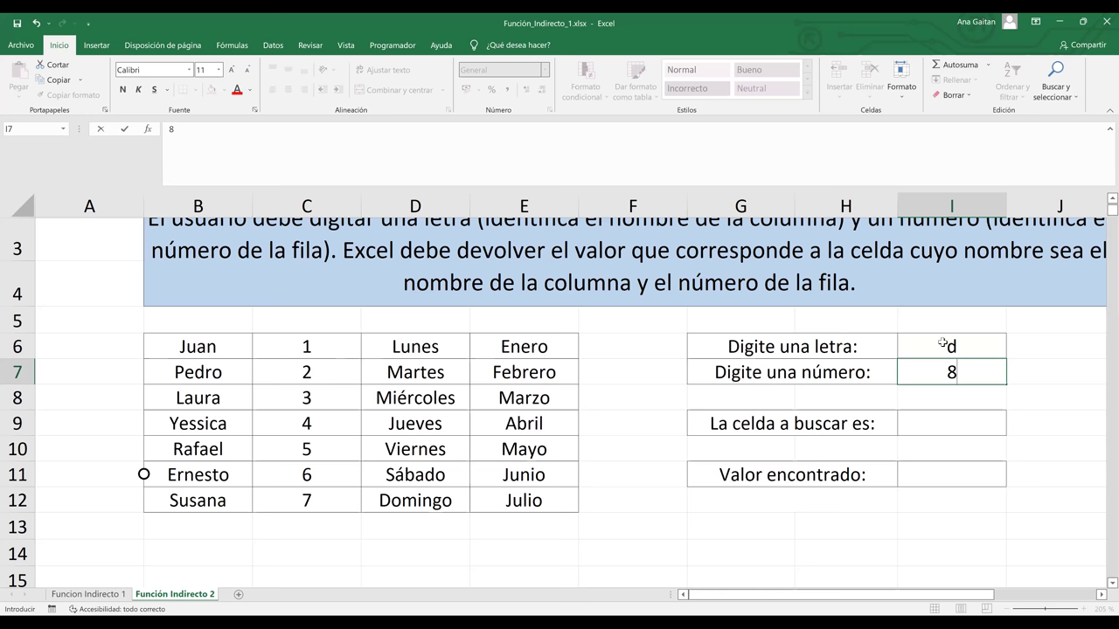
pyautogui.press('Return')
pyautogui.press('Return')
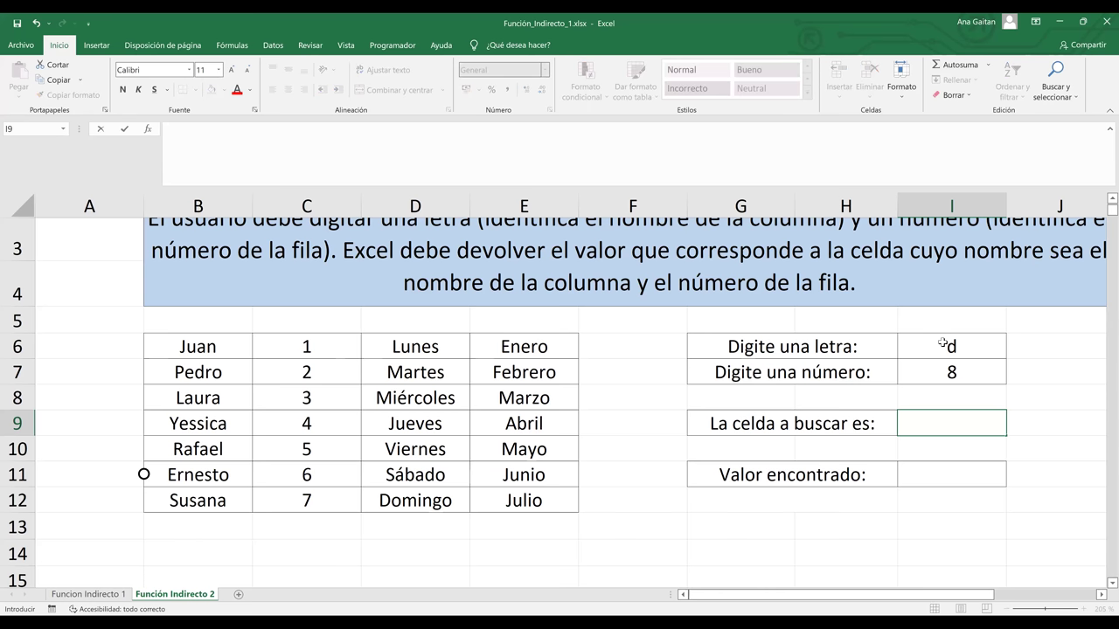
# Enter =(I6&I7) in I9 so it shows the address d8
pyautogui.write('=')
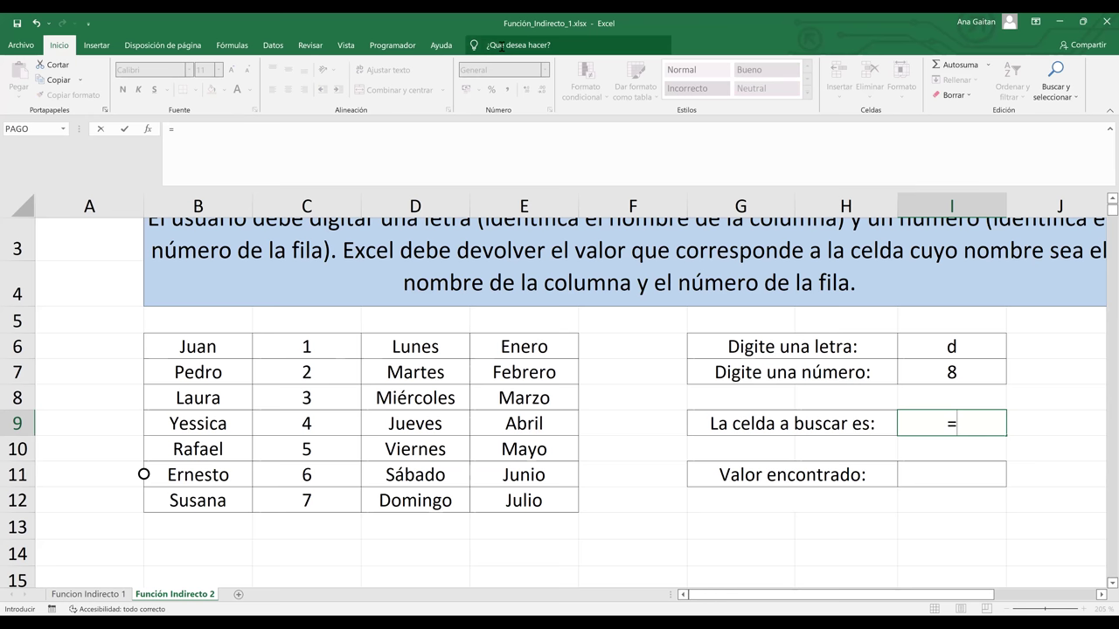
pyautogui.click(501, 47)
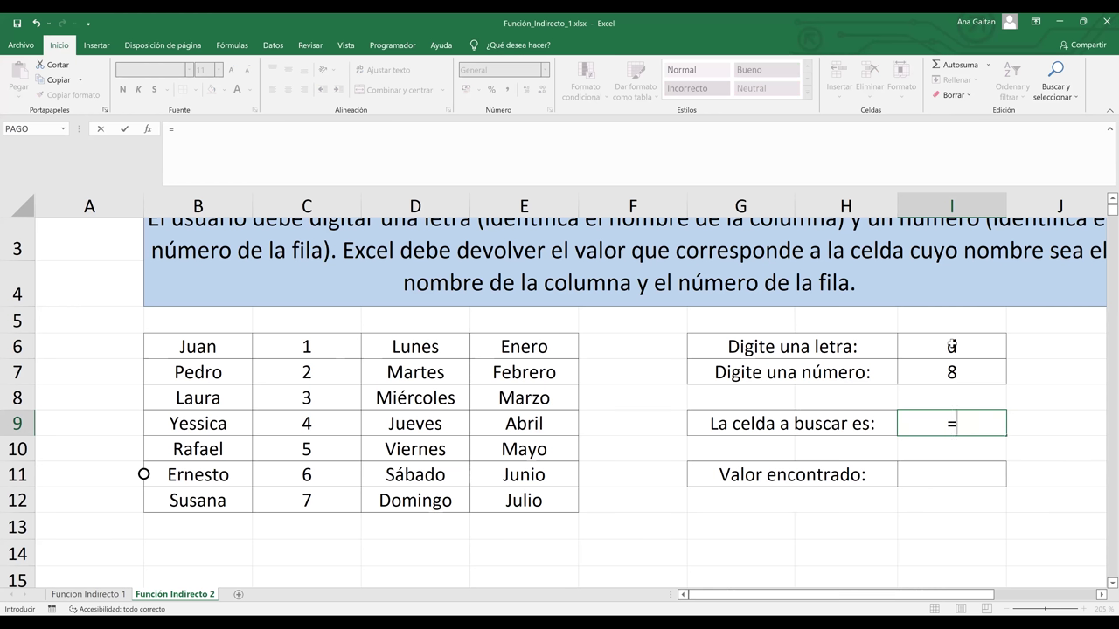
pyautogui.write('(')
pyautogui.click(953, 345)
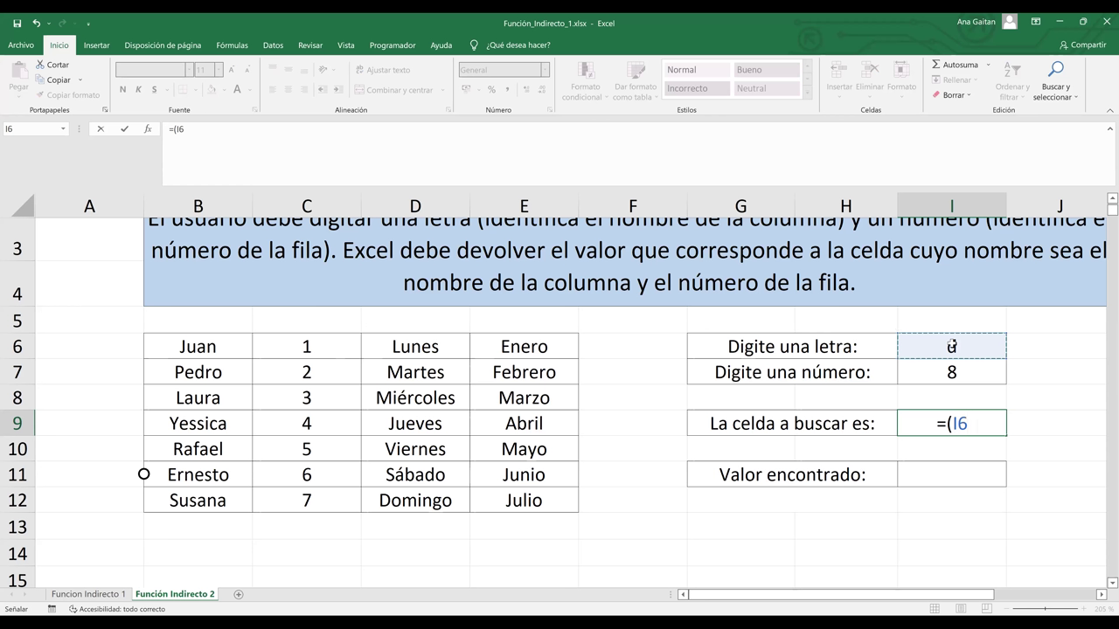
pyautogui.write('&')
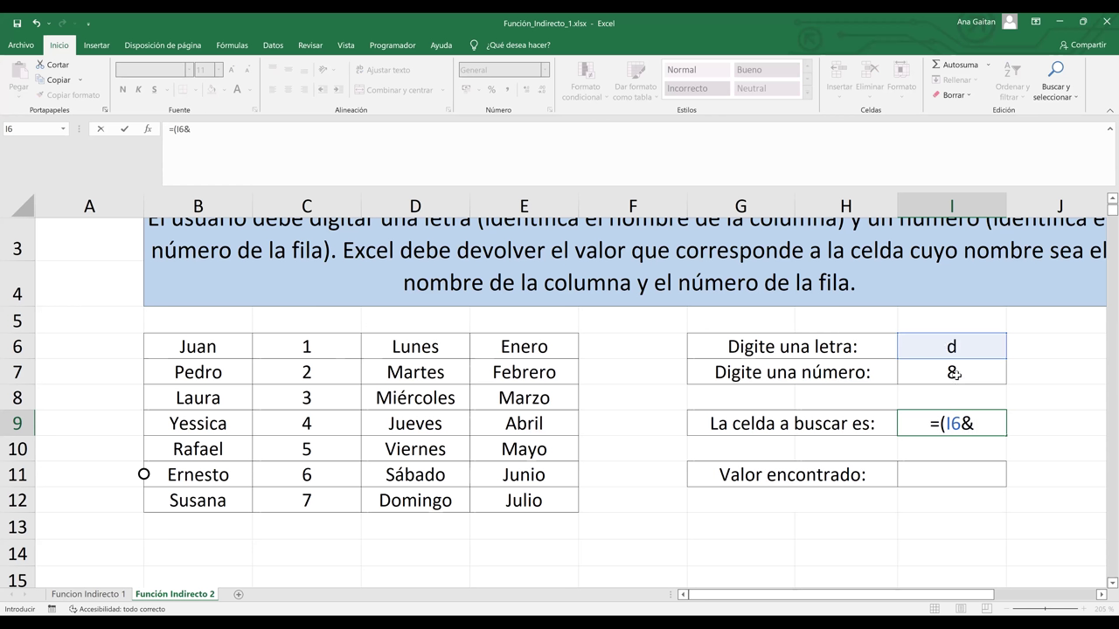
pyautogui.click(956, 374)
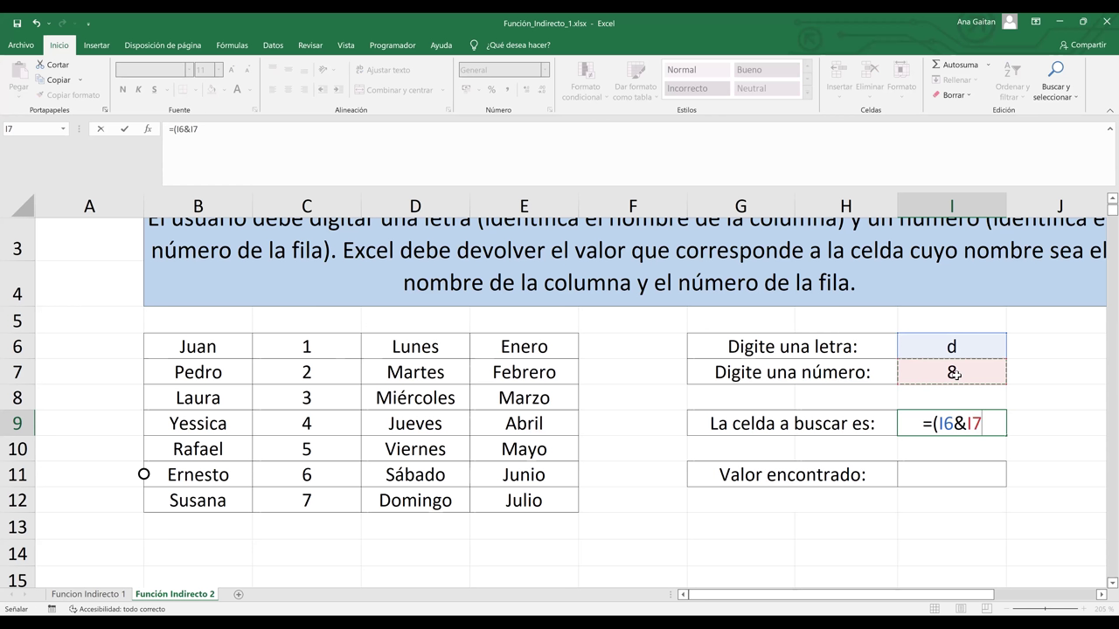
pyautogui.write(')')
pyautogui.press('Return')
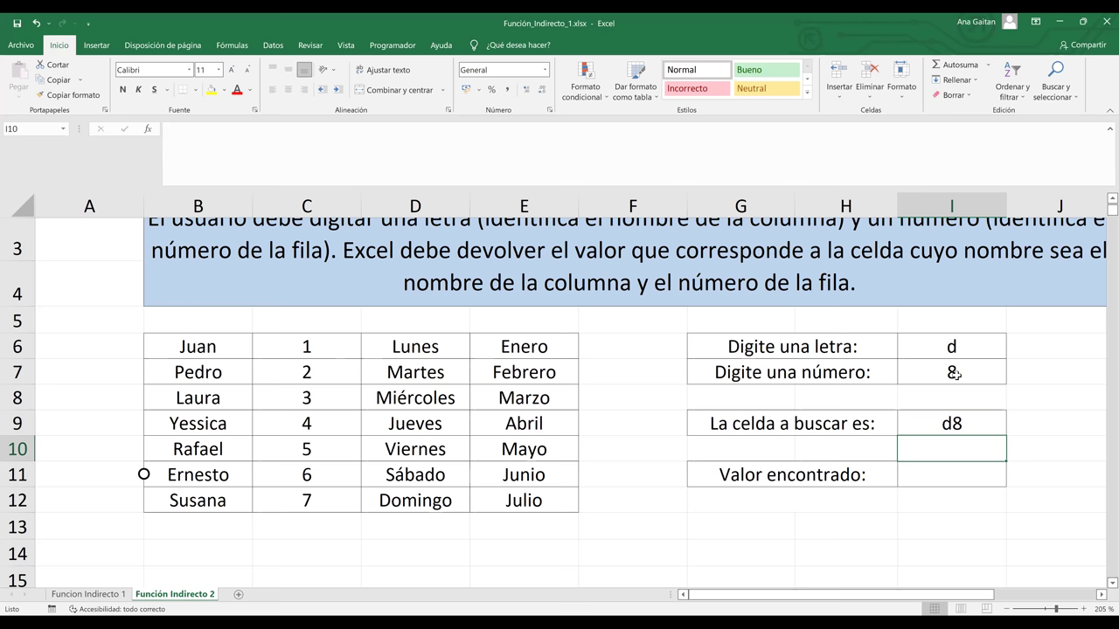
pyautogui.click(956, 374)
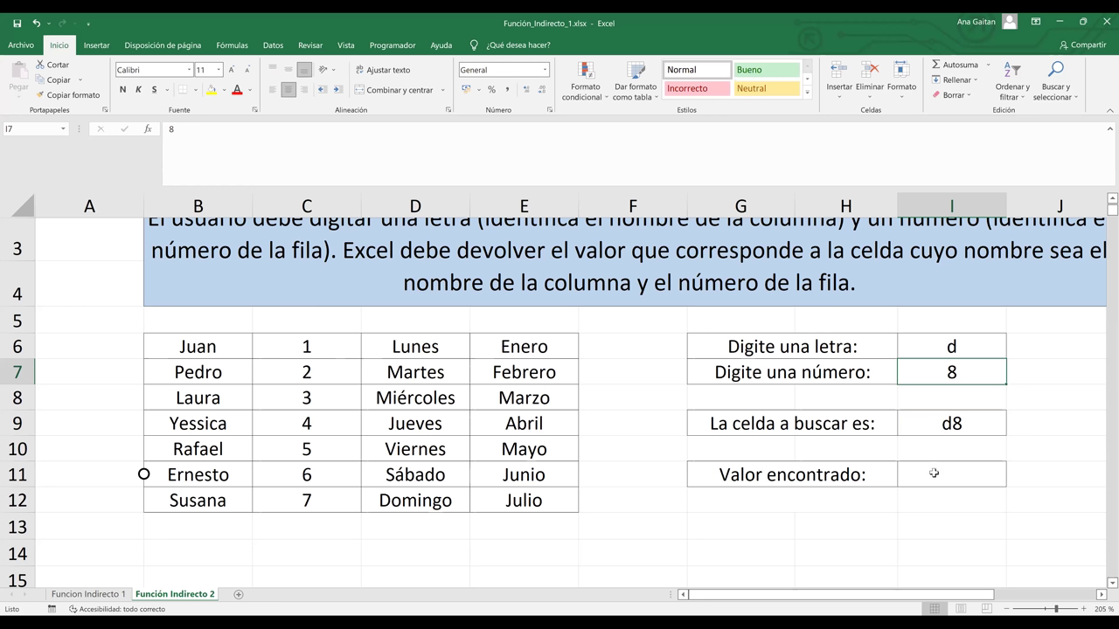
# Enter =INDIRECTO(I9) in I11 so it returns Miércoles from d8
pyautogui.click(933, 473)
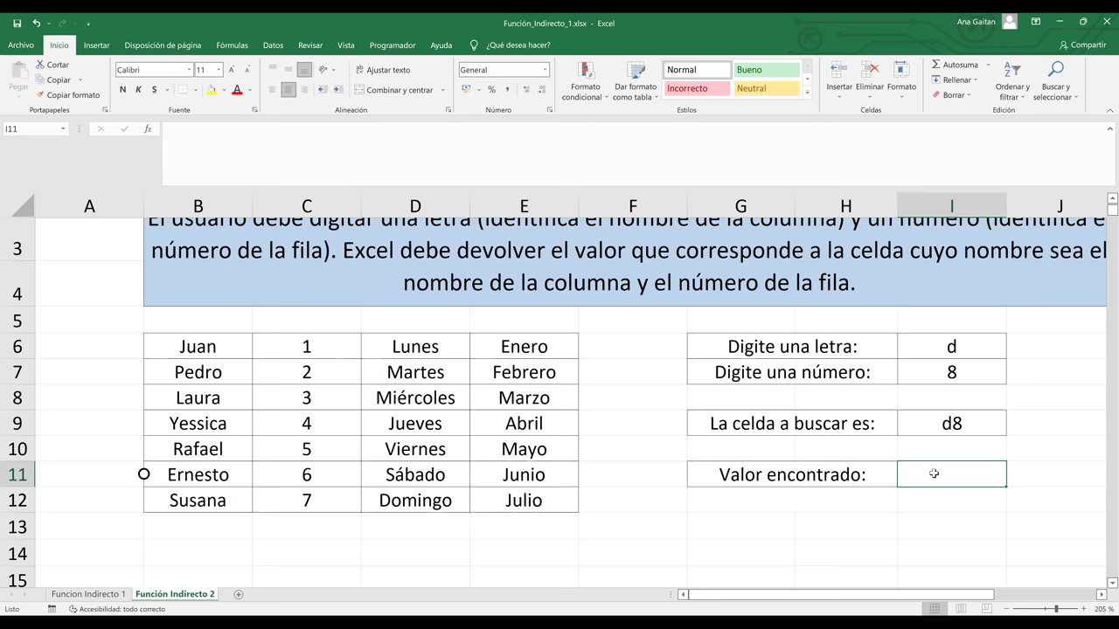
pyautogui.write('=')
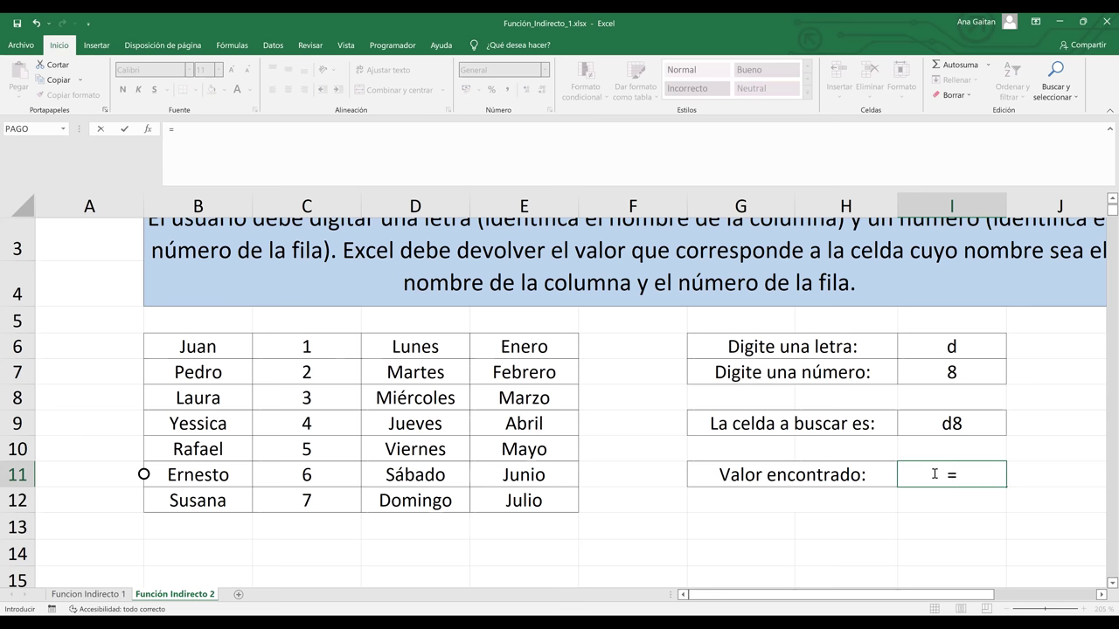
pyautogui.write('indirec')
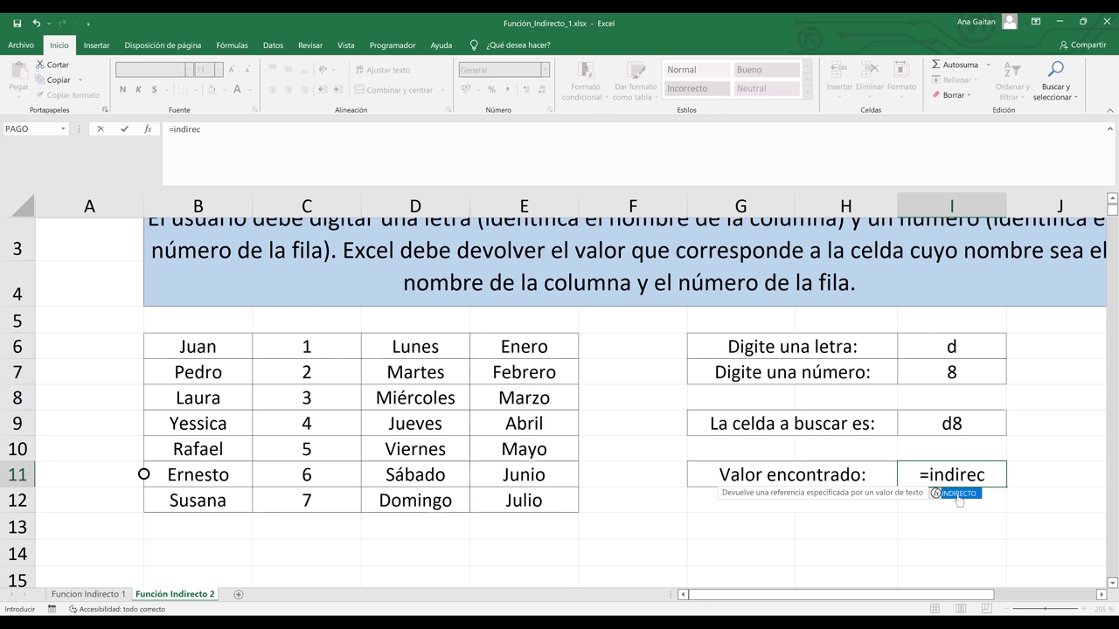
pyautogui.doubleClick(959, 495)
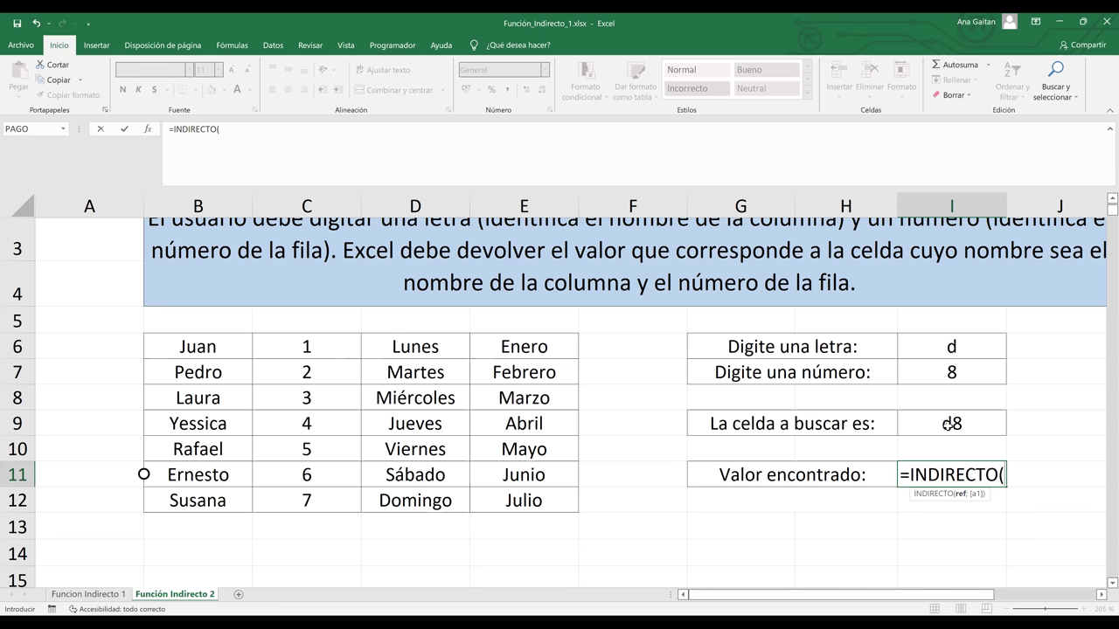
pyautogui.click(950, 424)
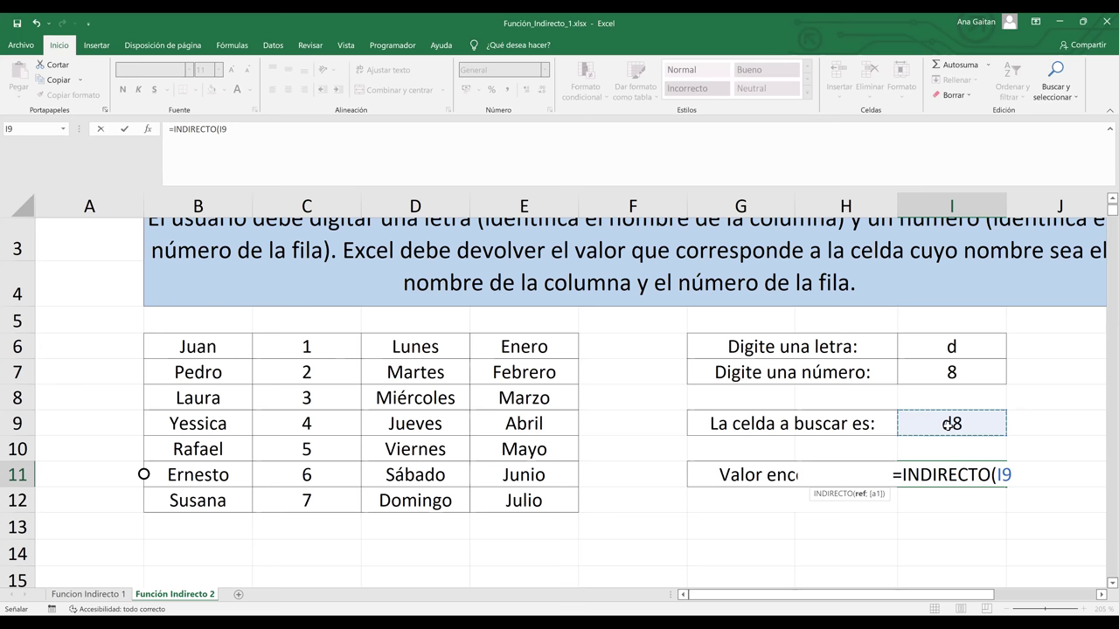
pyautogui.write(')')
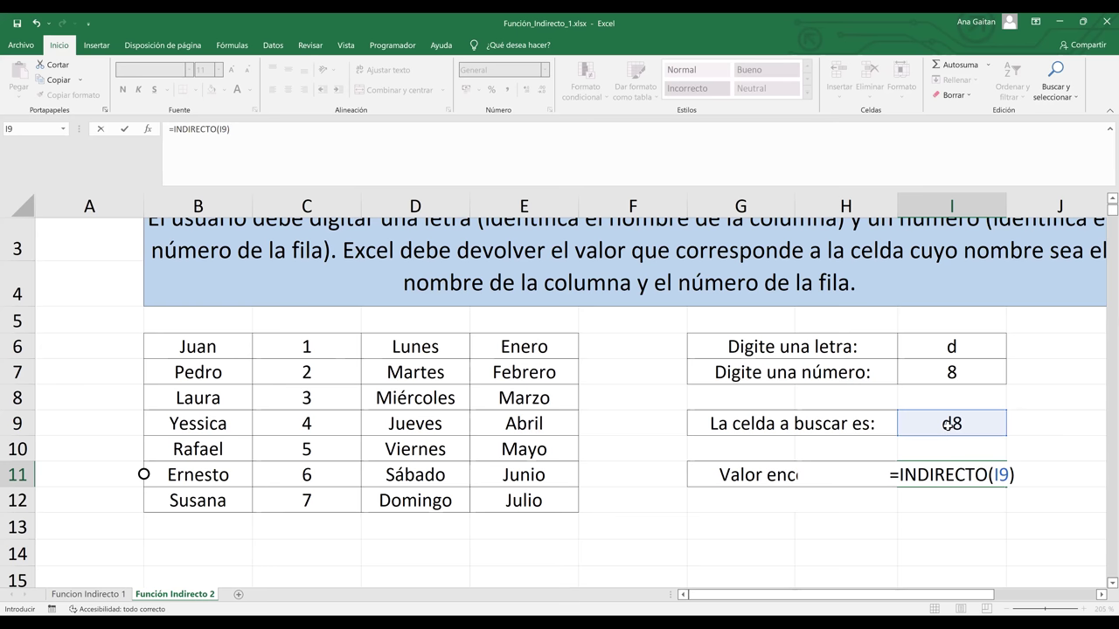
pyautogui.press('Return')
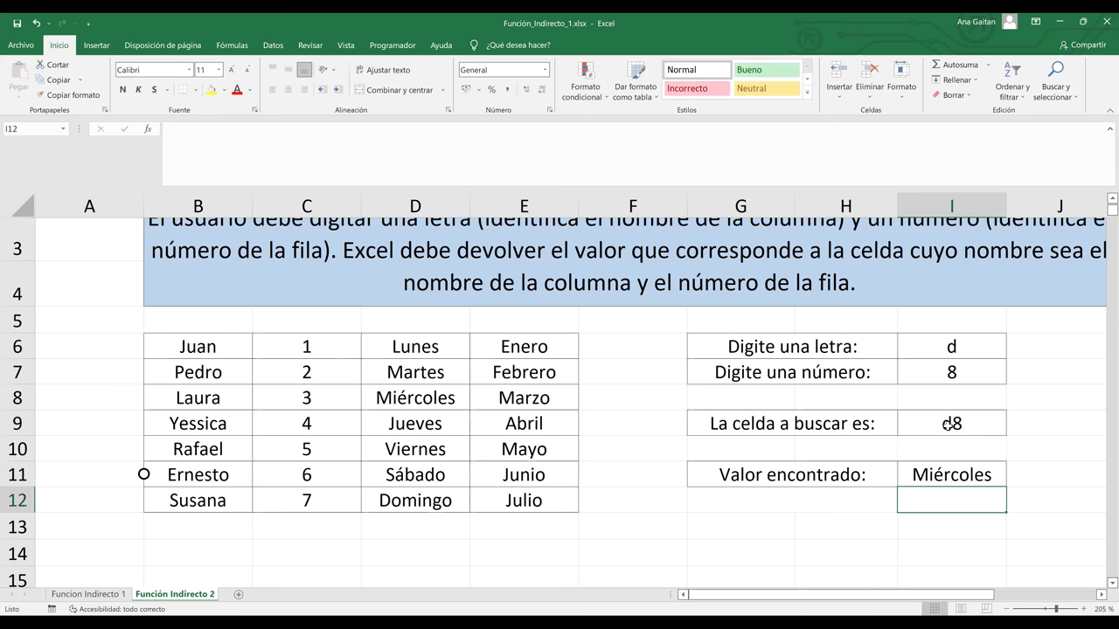
# Highlight column D and row 8 to show where address d8 lies
pyautogui.click(953, 474)
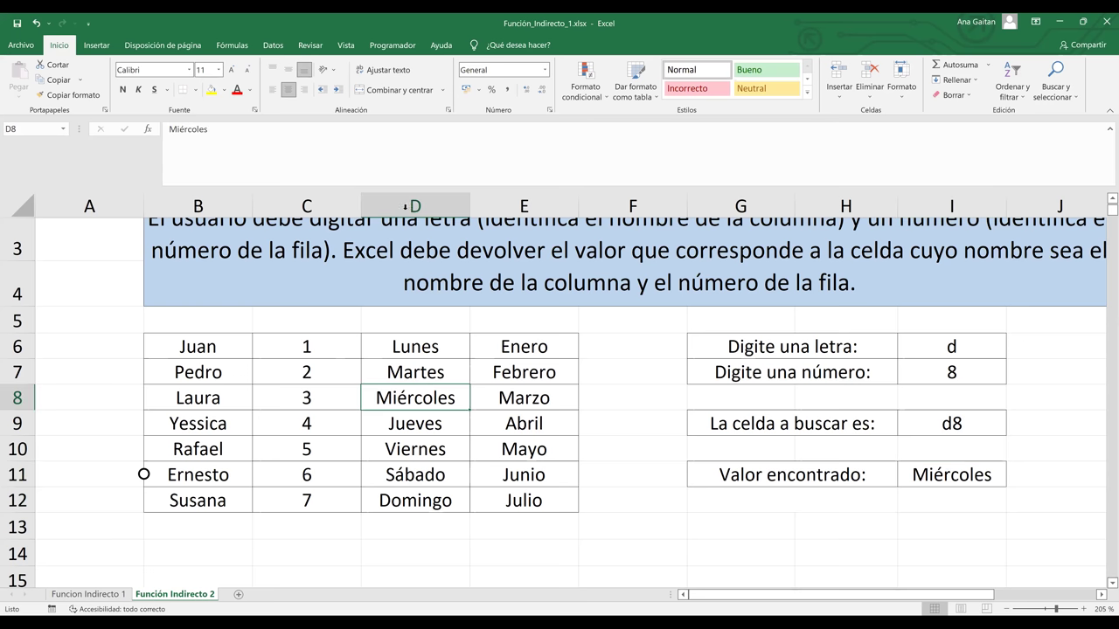
pyautogui.click(371, 205)
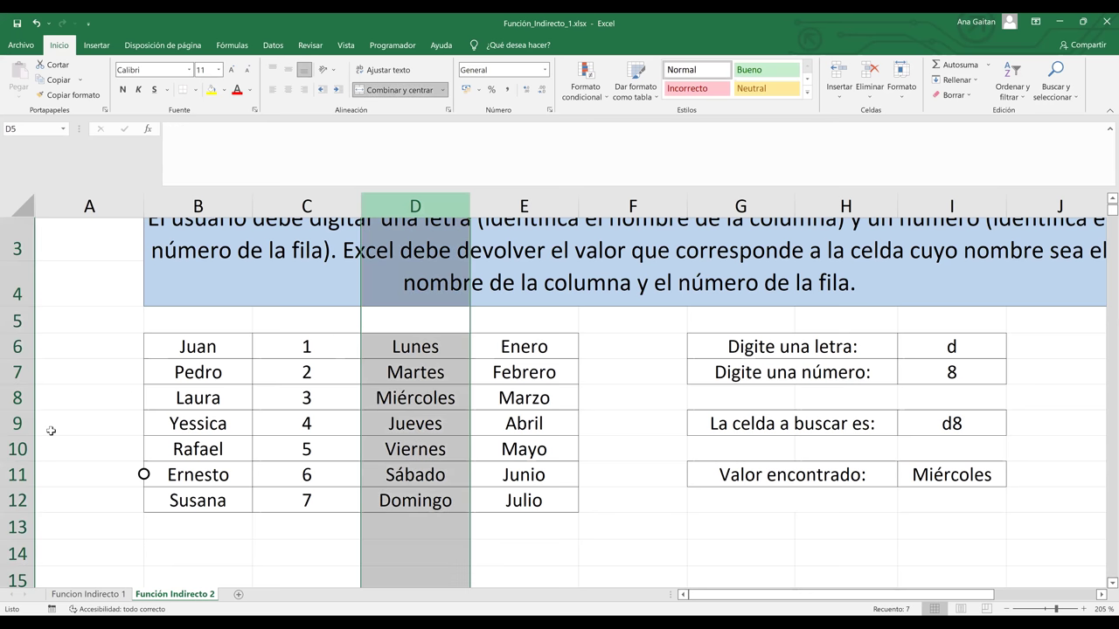
pyautogui.keyDown('ctrl'); pyautogui.click(10, 397); pyautogui.keyUp('ctrl')
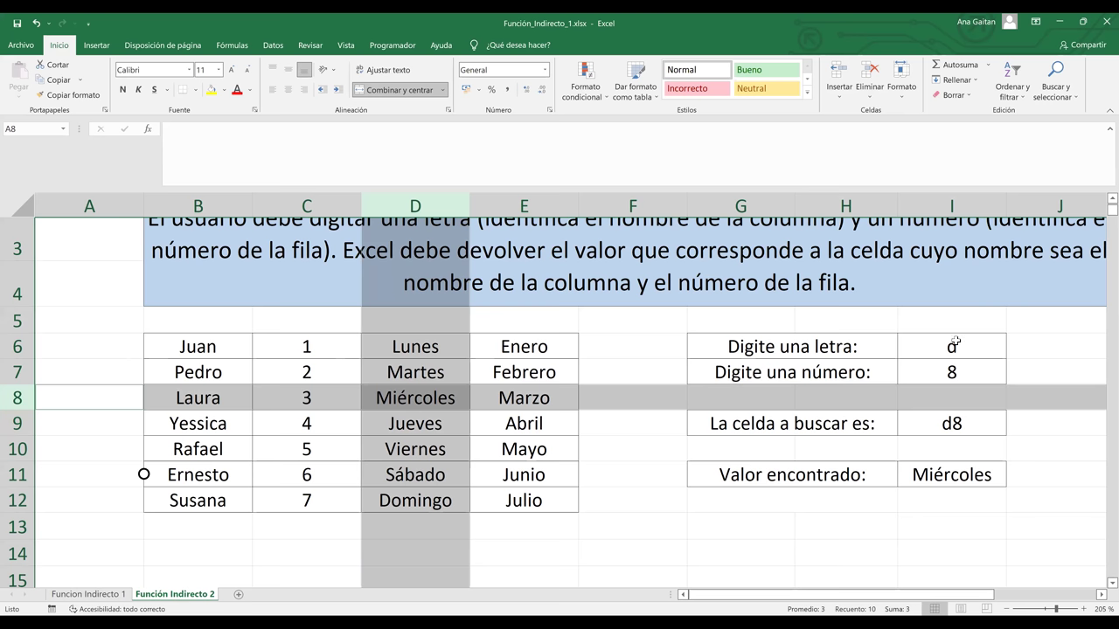
# Change the letter to b and the number to 10 so I11 returns Rafael
pyautogui.click(955, 343)
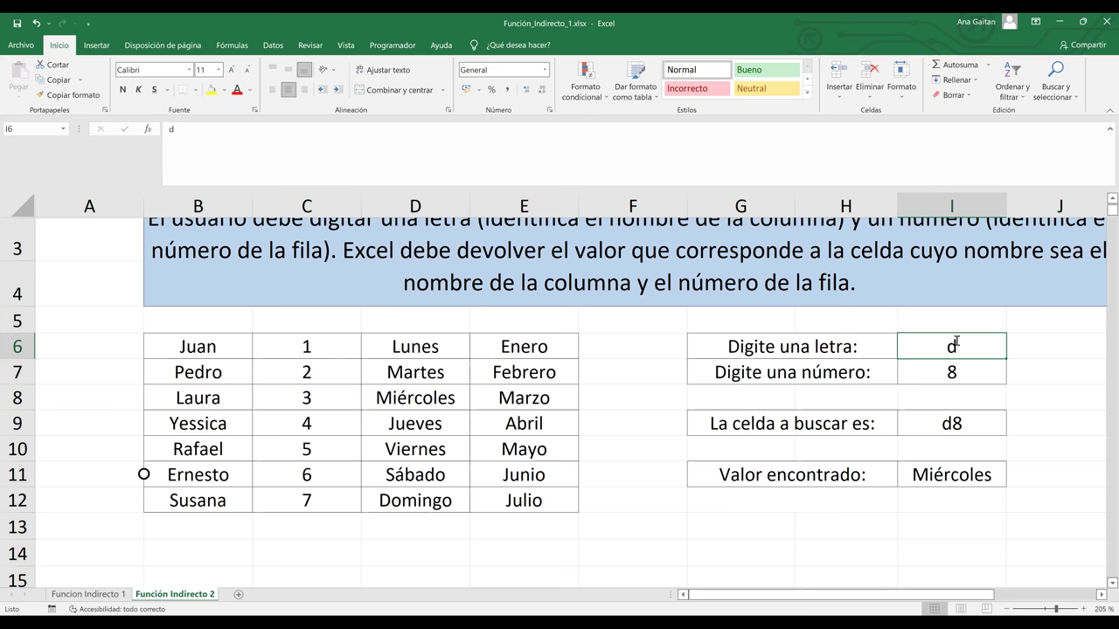
pyautogui.write('b')
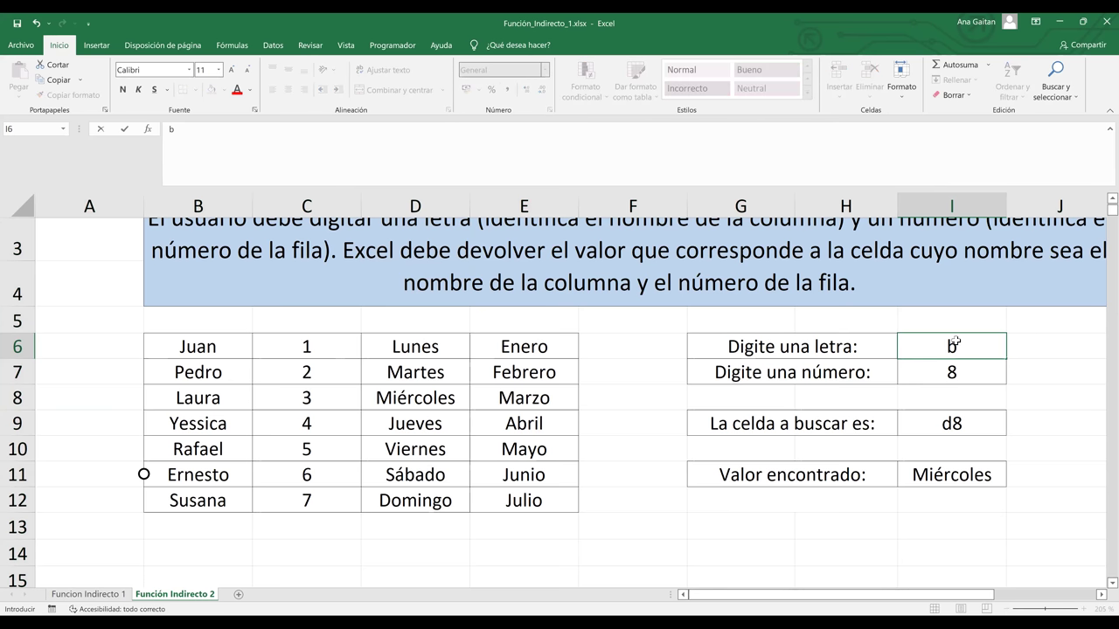
pyautogui.press('Return')
pyautogui.press('Return')
pyautogui.press('Up')
pyautogui.write('10')
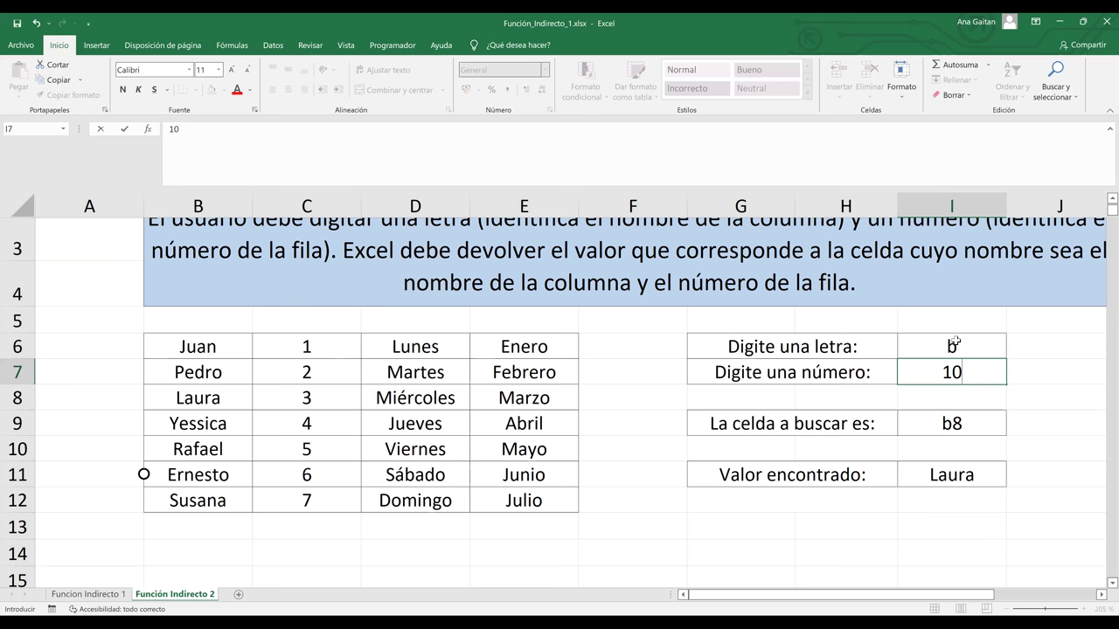
pyautogui.press('Return')
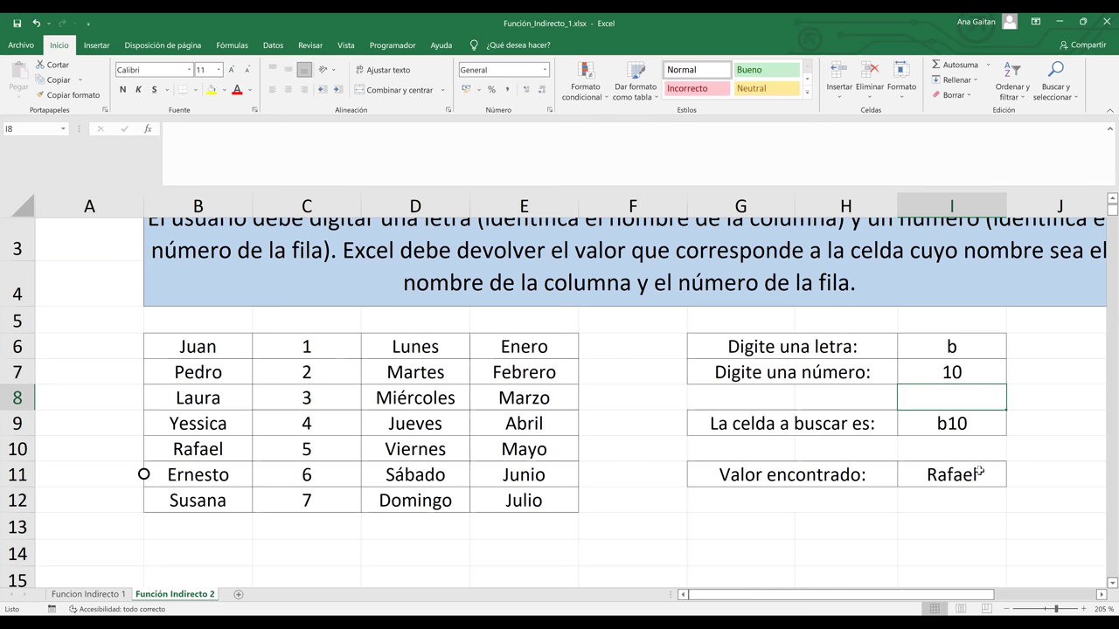
pyautogui.click(979, 472)
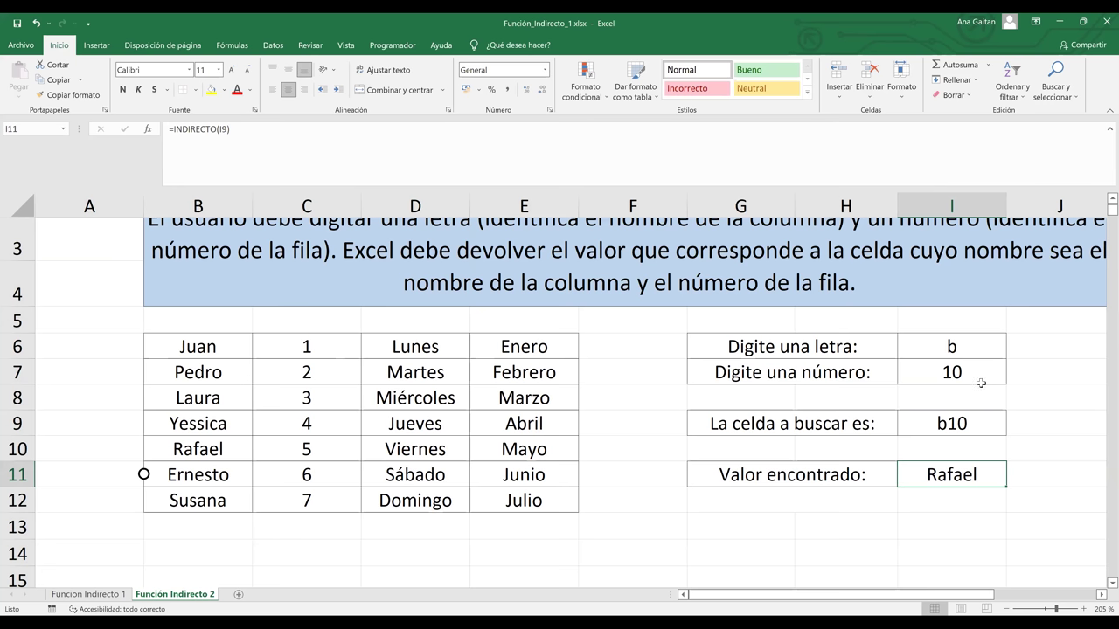
# Clear the =(I6&I7) formula in I9 and type the address b10 directly
pyautogui.click(972, 430)
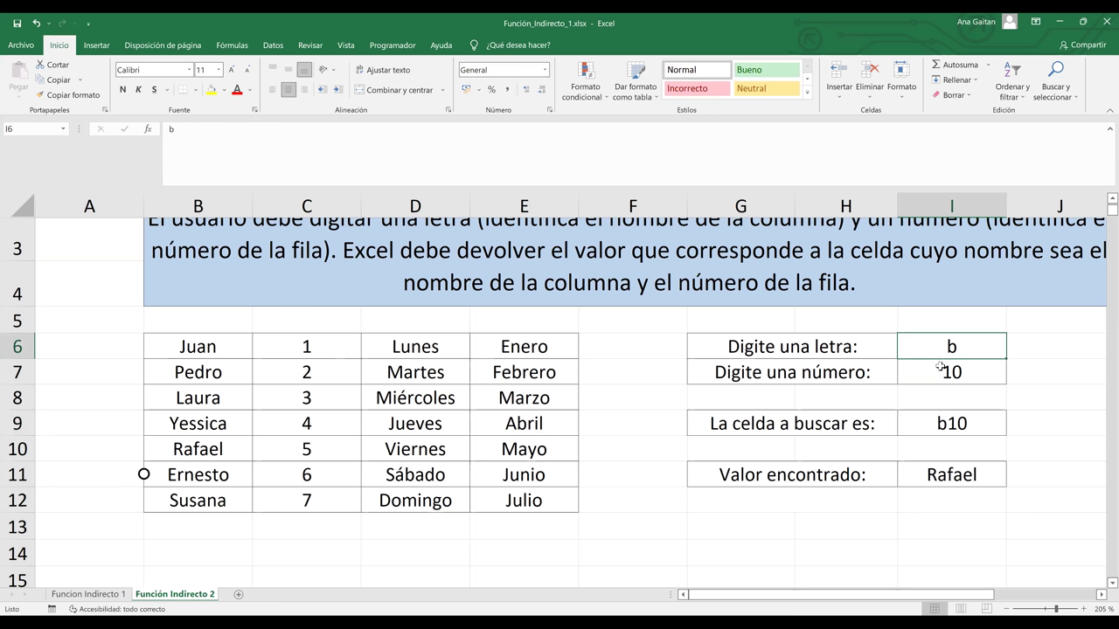
pyautogui.click(940, 370)
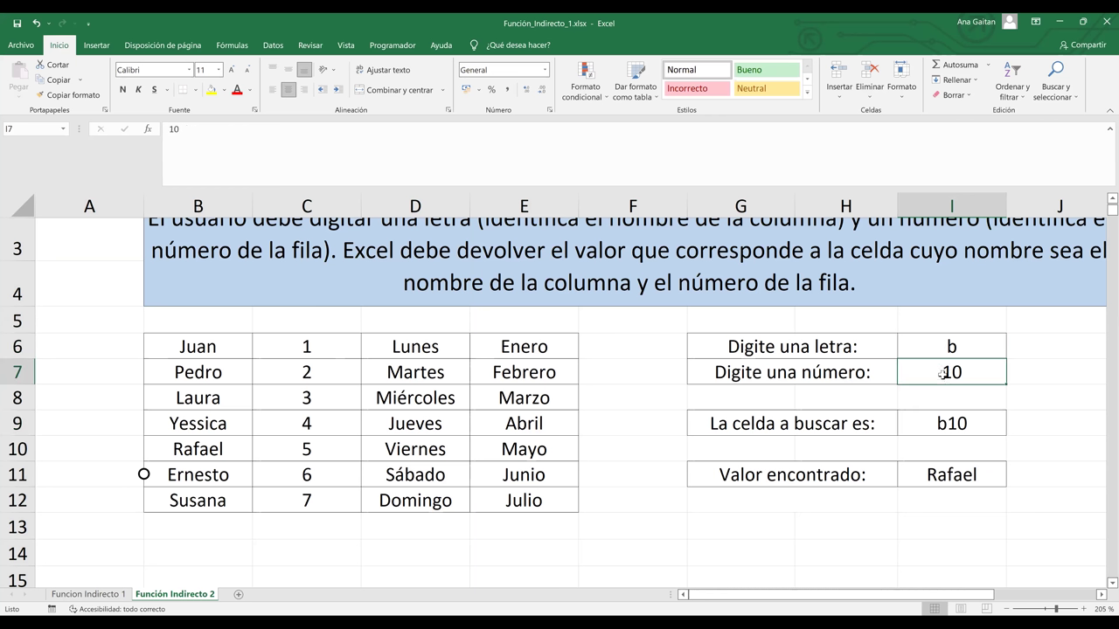
pyautogui.click(944, 424)
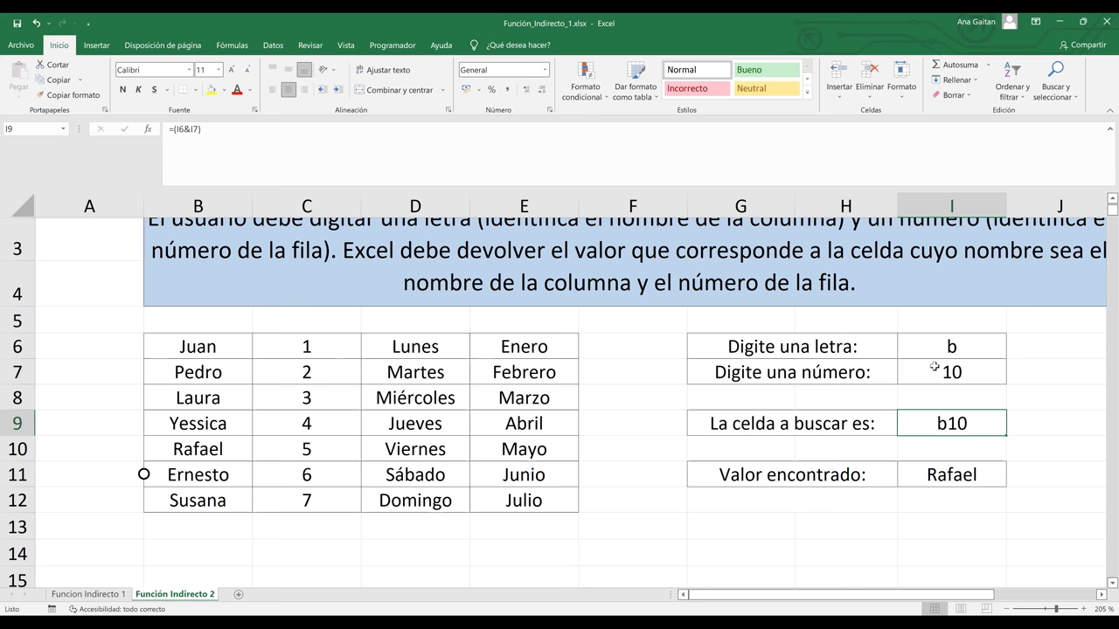
pyautogui.press('BackSpace')
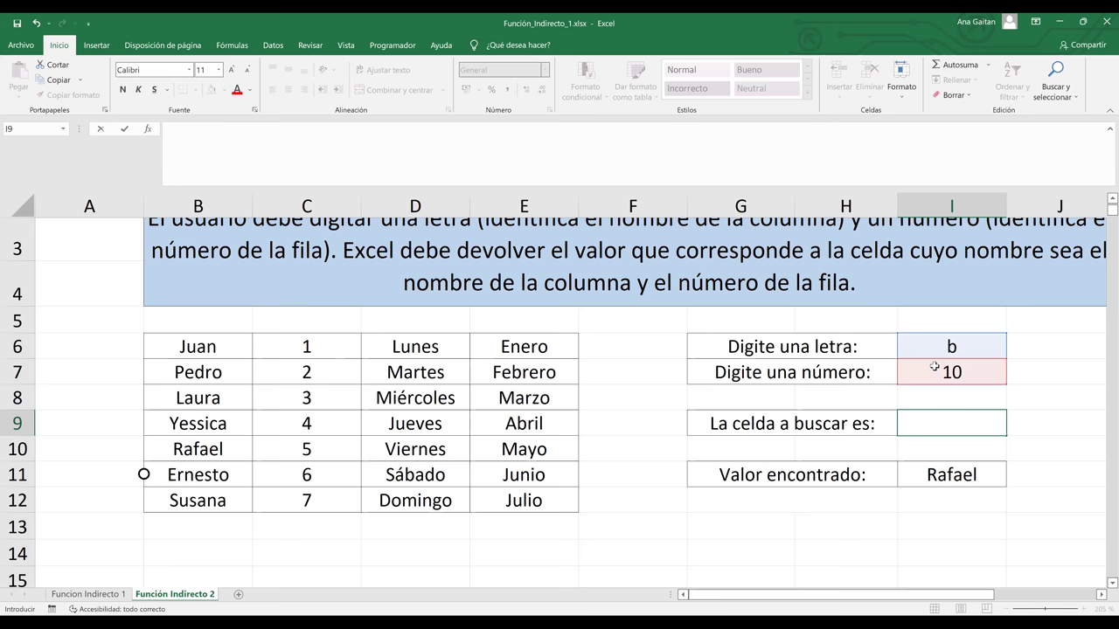
pyautogui.write('b10')
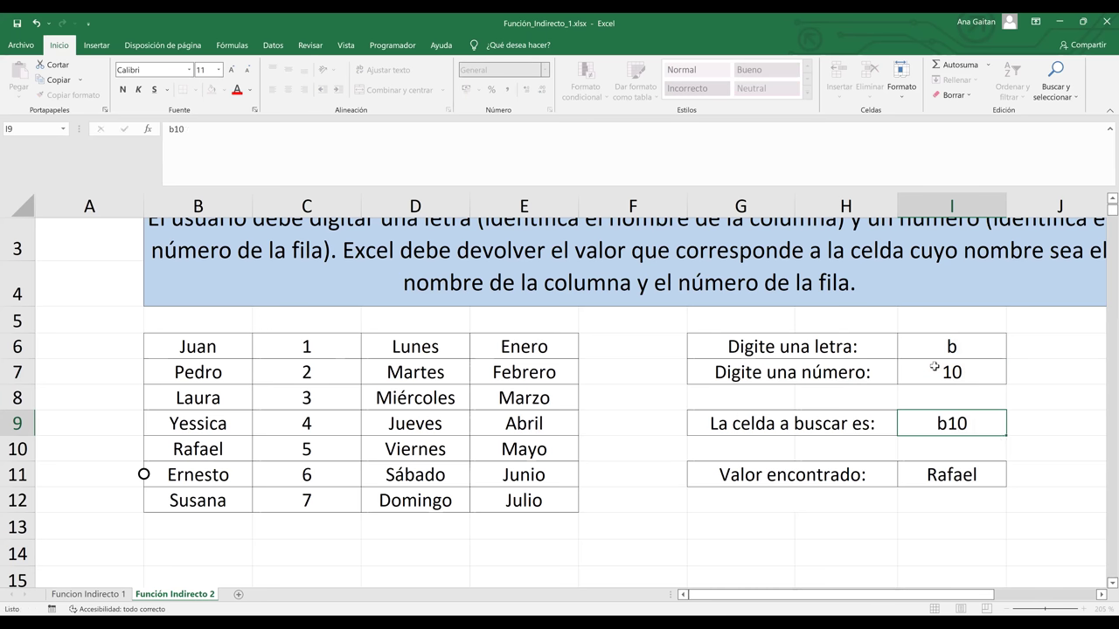
# Confirm b10, then replace it with c11 so the found value becomes 6
pyautogui.press('Return')
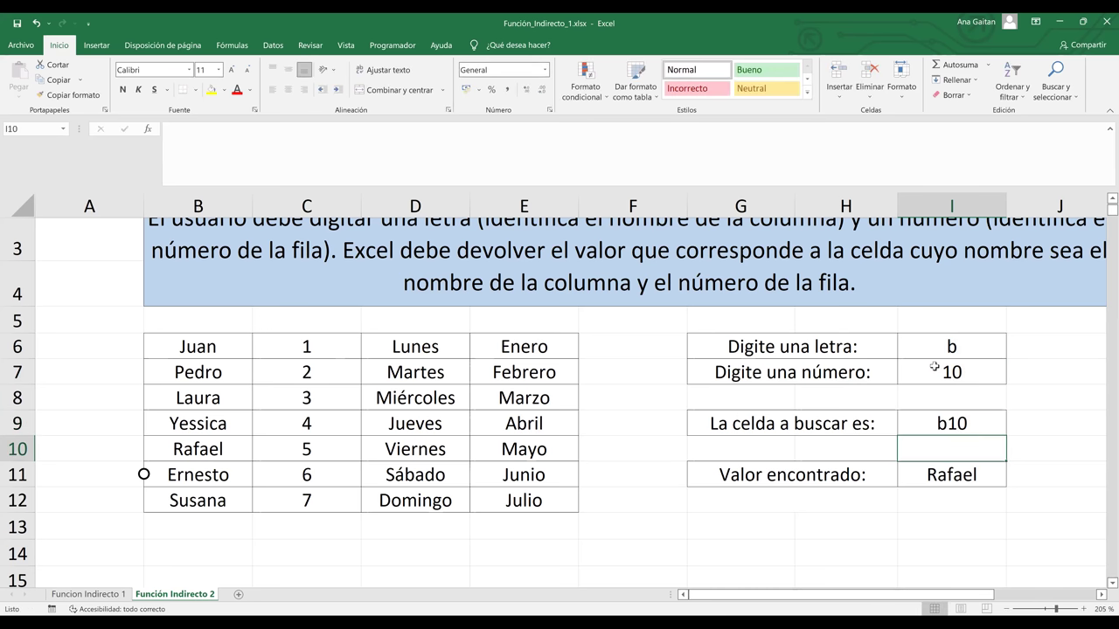
pyautogui.press('Up')
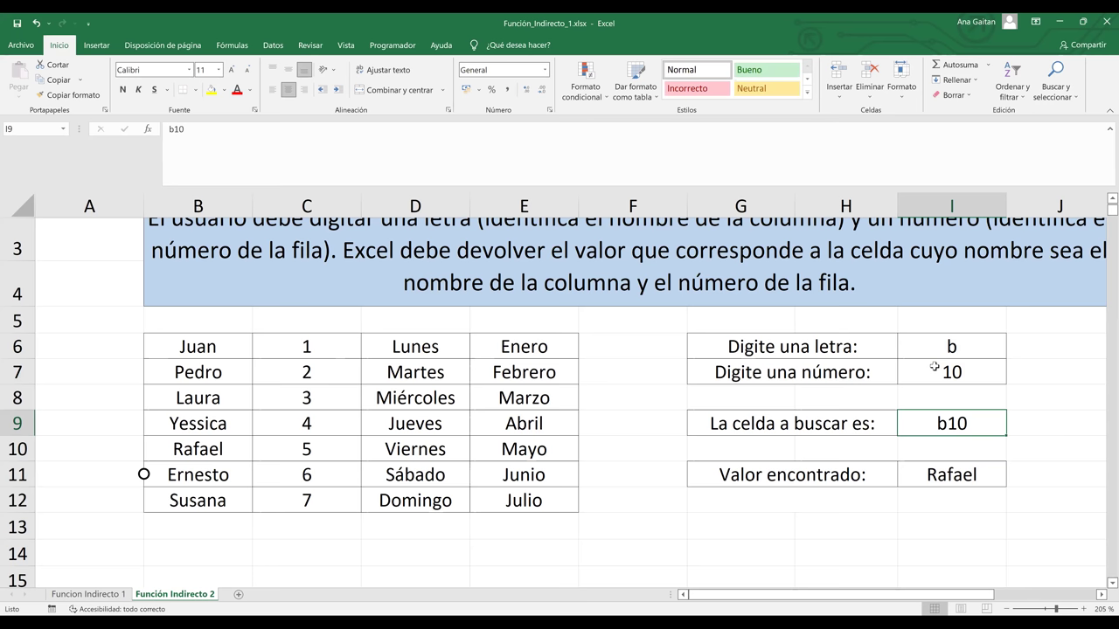
pyautogui.write('c11')
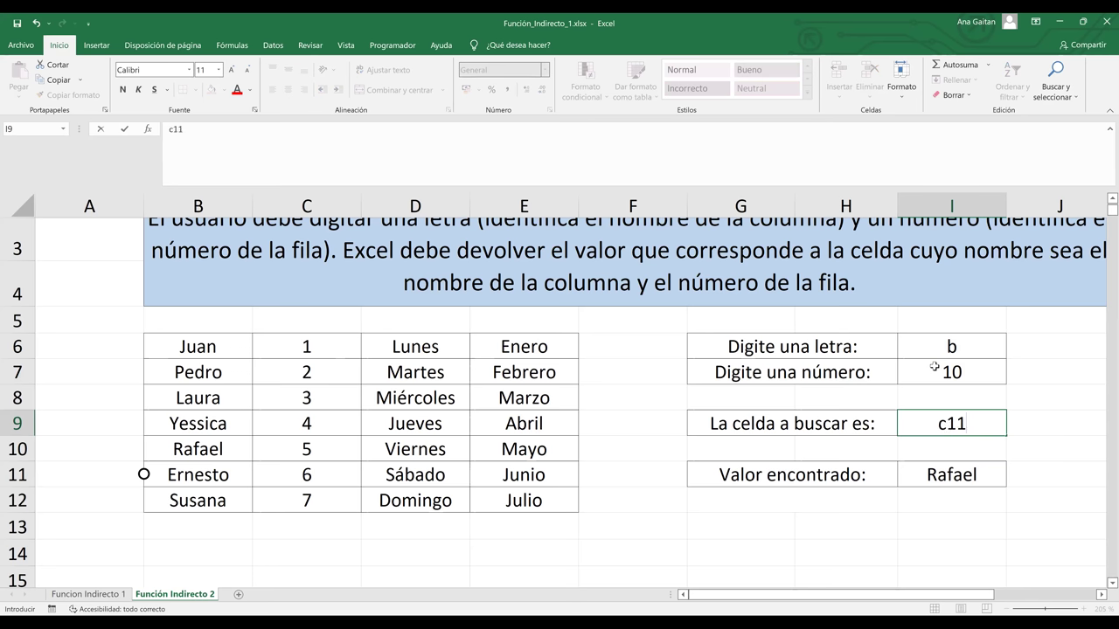
pyautogui.press('Return')
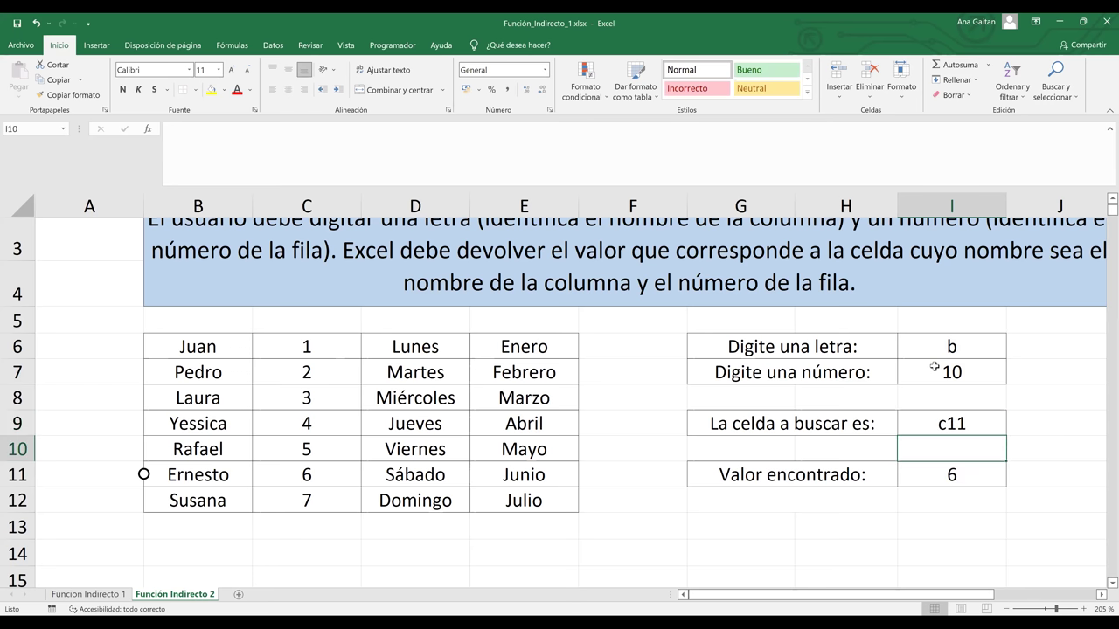
pyautogui.click(986, 474)
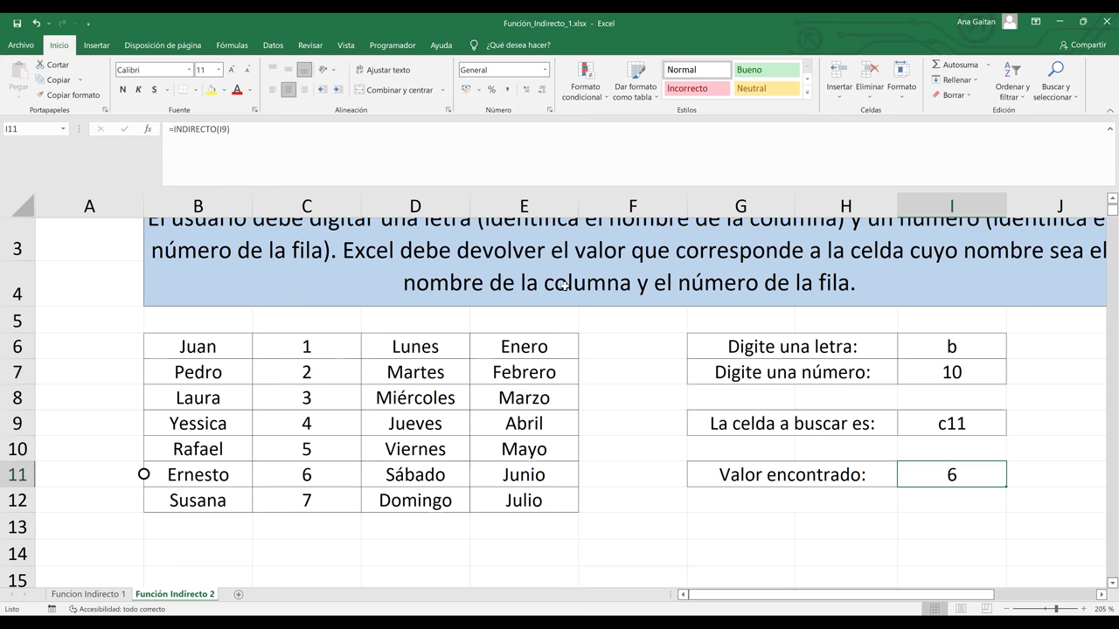
pyautogui.click(301, 206)
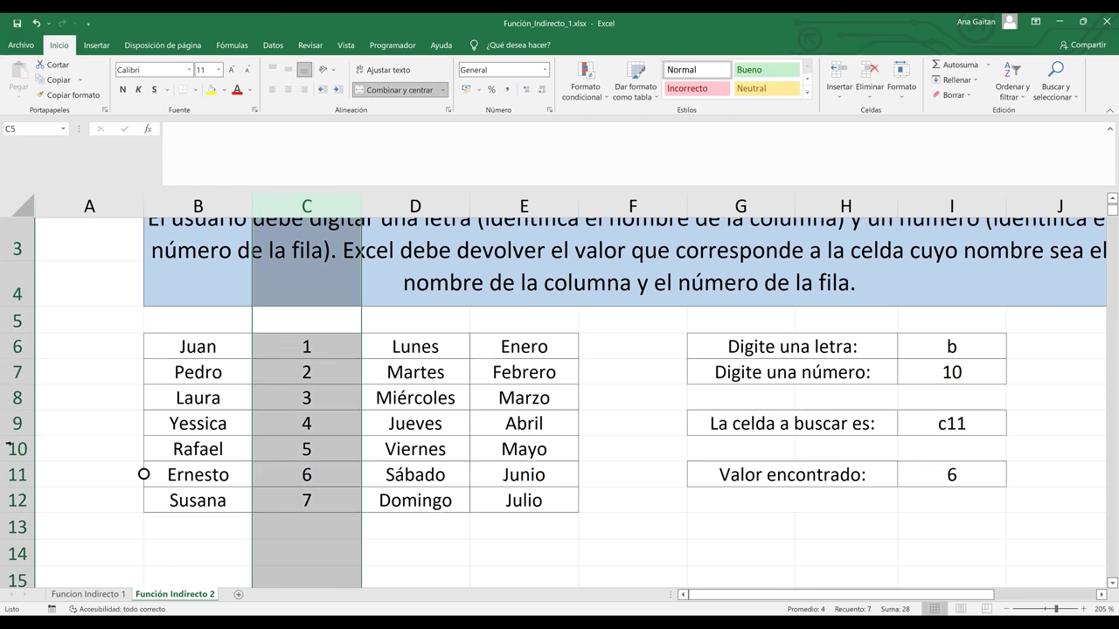
pyautogui.keyDown('ctrl'); pyautogui.click(11, 474); pyautogui.keyUp('ctrl')
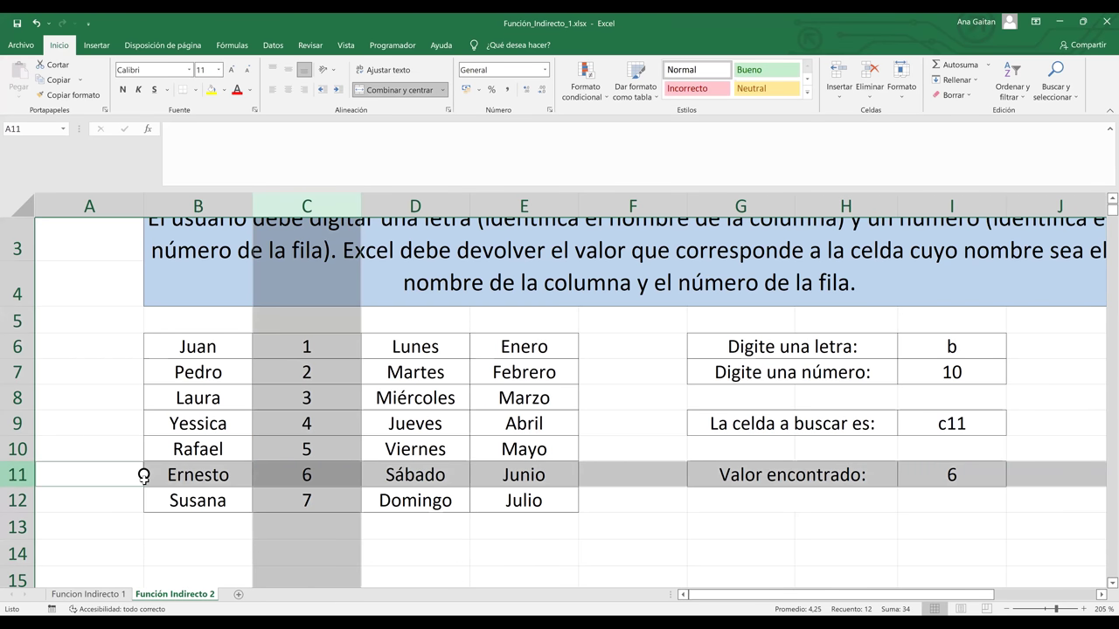
pyautogui.click(271, 484)
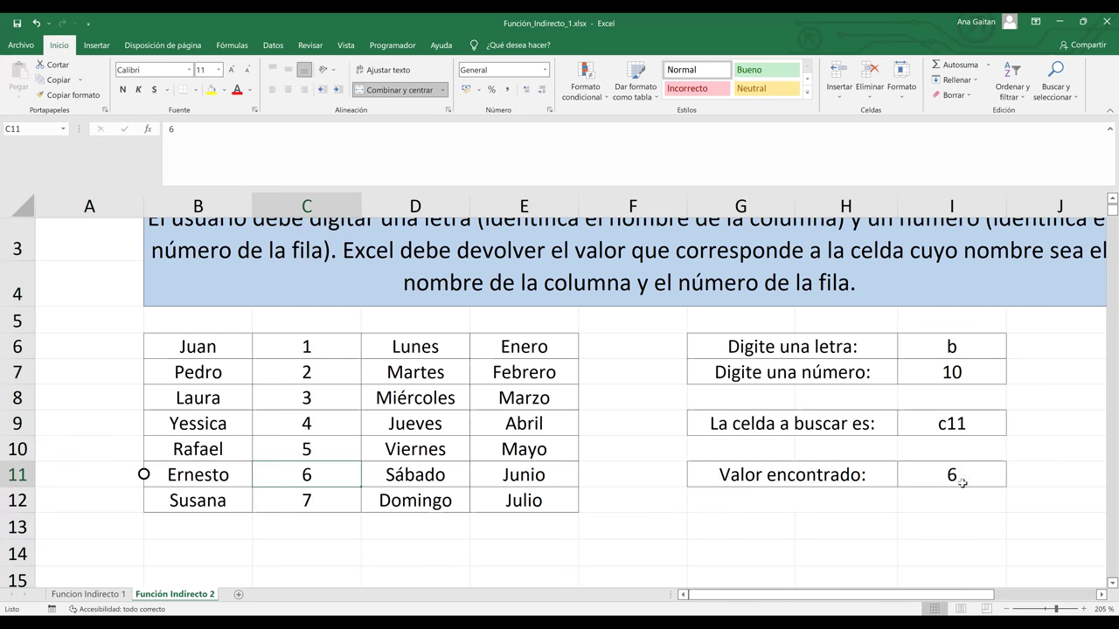
pyautogui.click(961, 482)
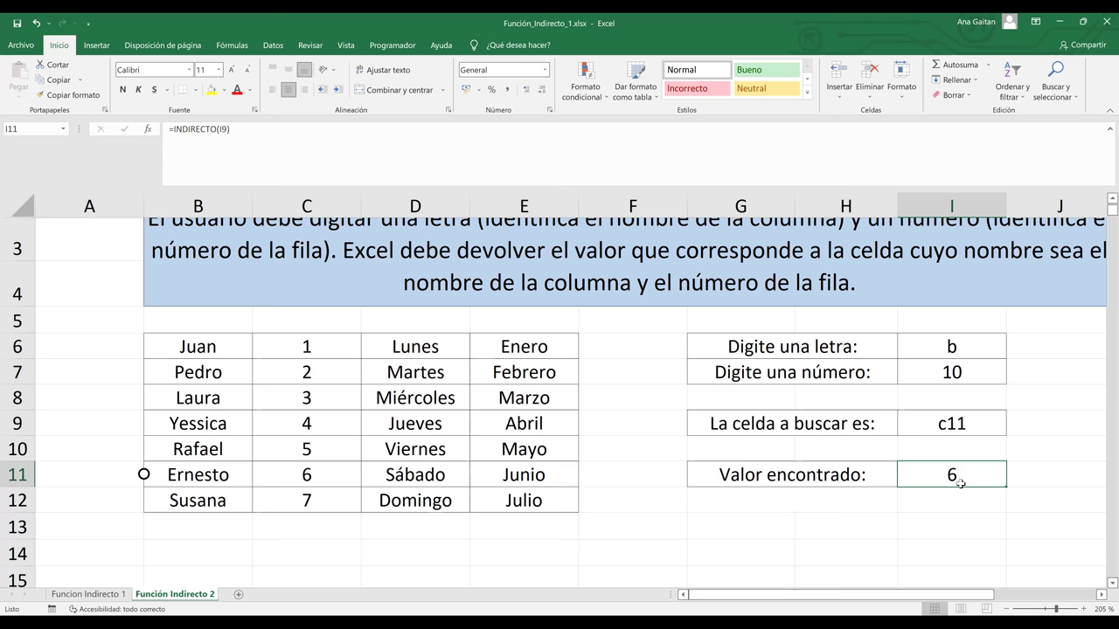
pyautogui.click(819, 582)
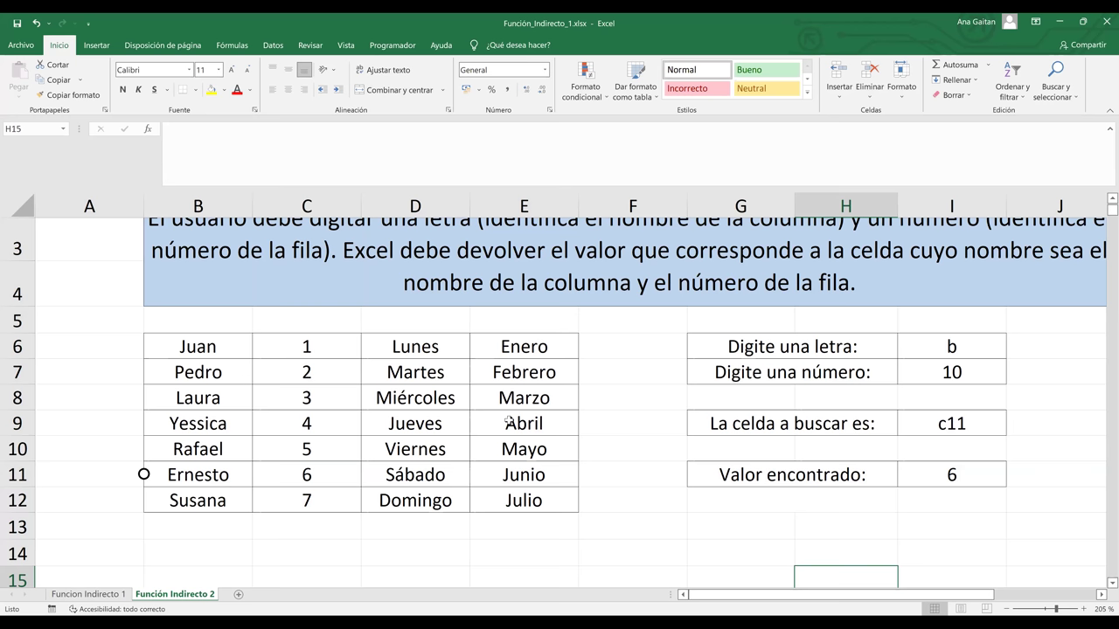
pyautogui.click(600, 505)
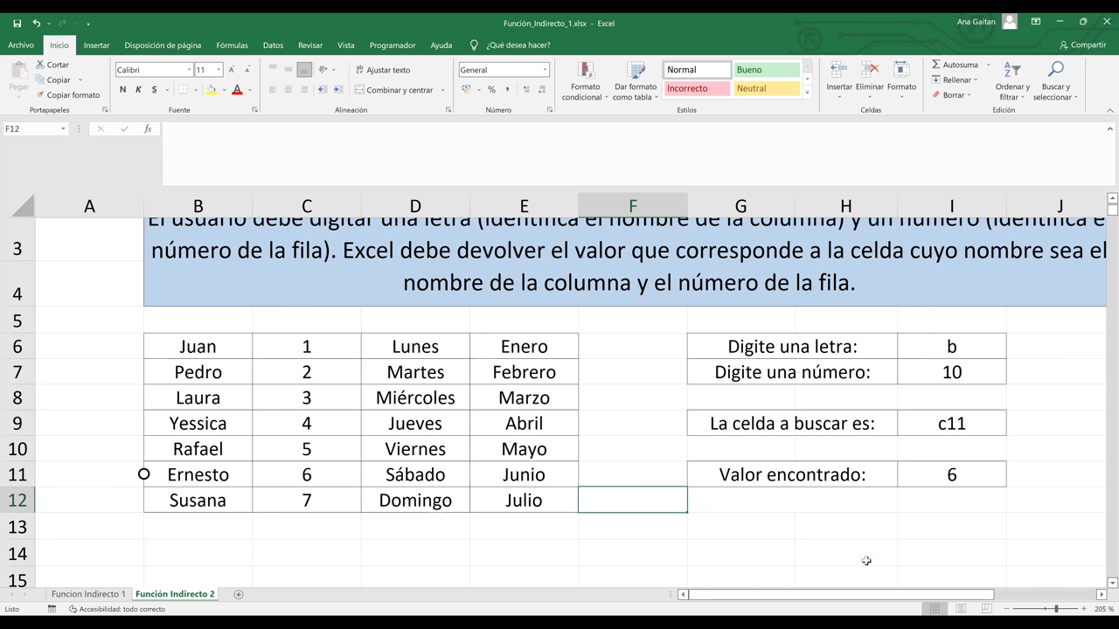
# Insert the blank Hoja5 sheet, zoom in, and select B2 for the student table
pyautogui.click(238, 596)
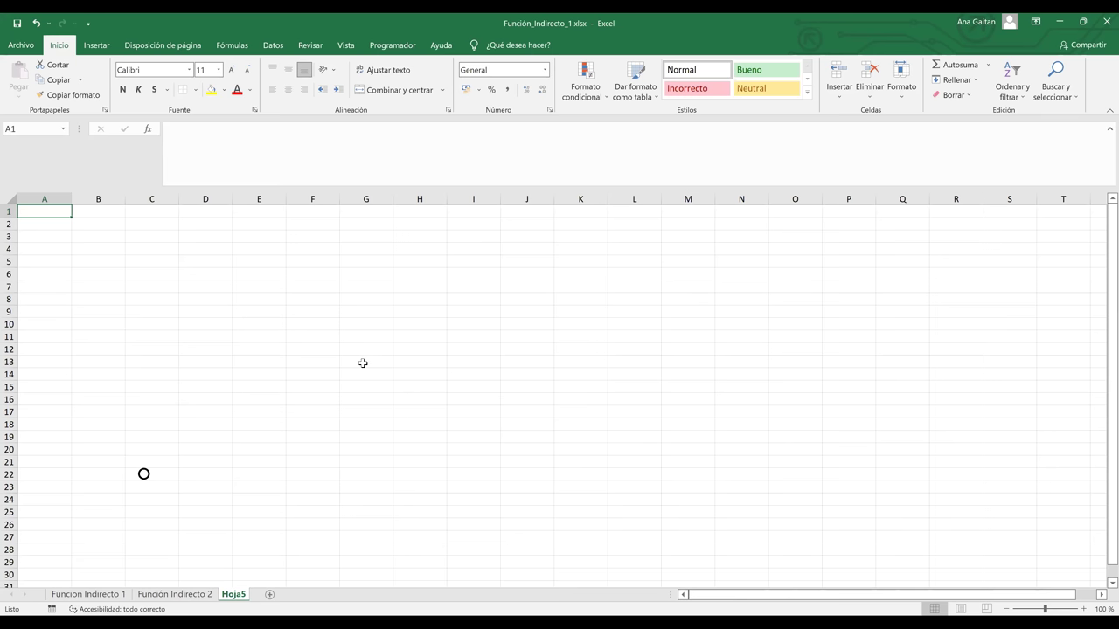
pyautogui.keyDown('ctrl'); pyautogui.scroll(10, 154, 283); pyautogui.keyUp('ctrl')
pyautogui.click(132, 271)
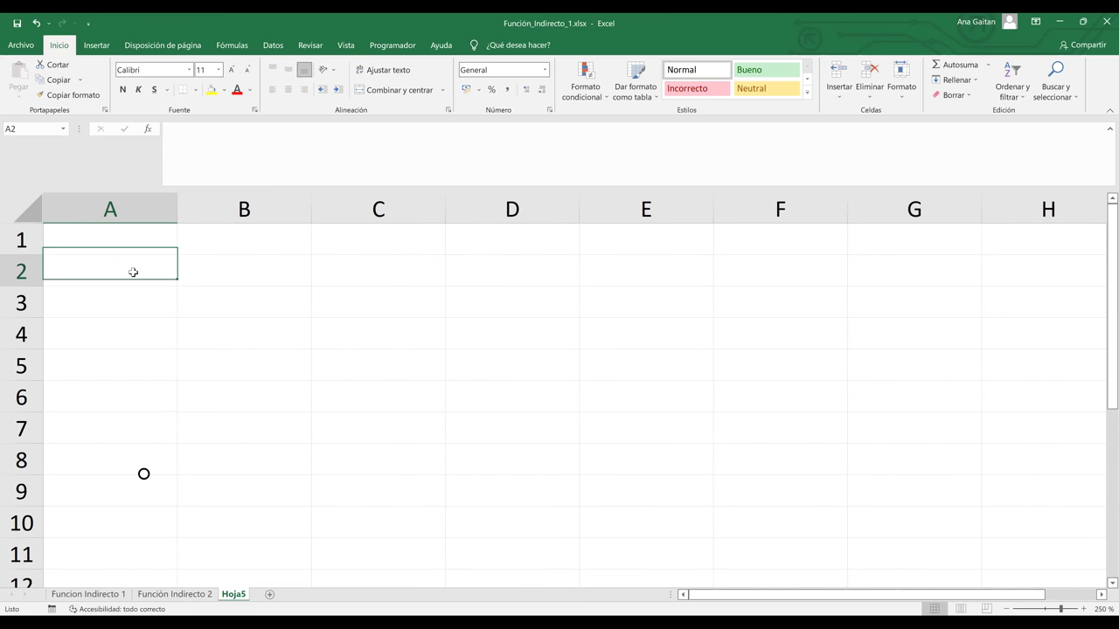
pyautogui.click(241, 277)
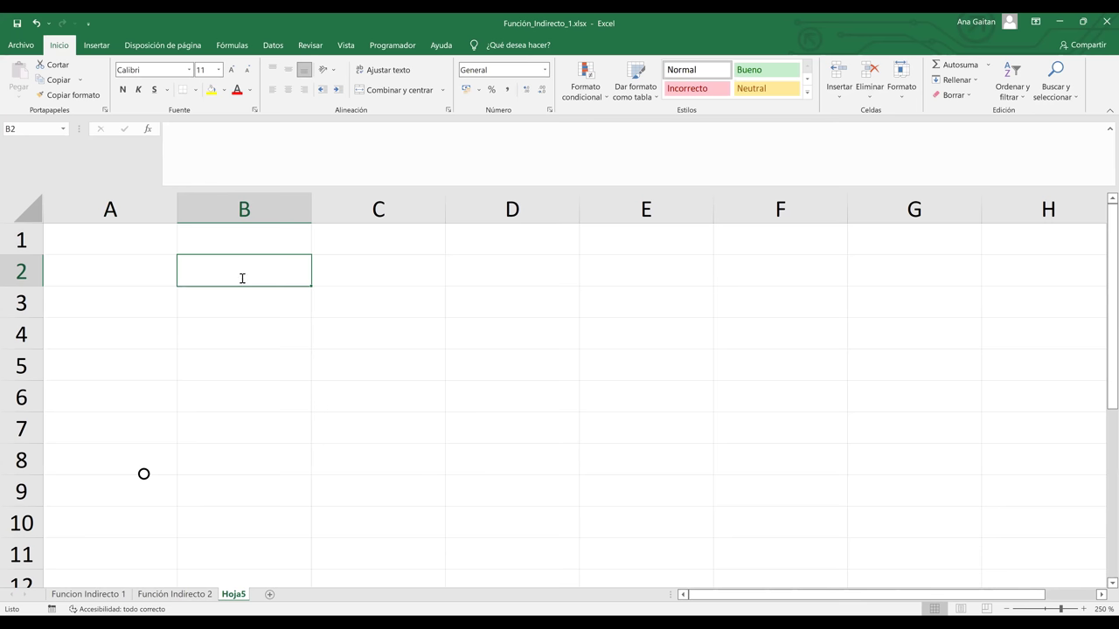
# Fill B2:F2 with the column headers NOMBRE, APELLIDO, CURSO, NIVEL and GRUPO
pyautogui.write('NOMBRE')
pyautogui.press('Tab')
pyautogui.write('APELL')
pyautogui.write('IDO')
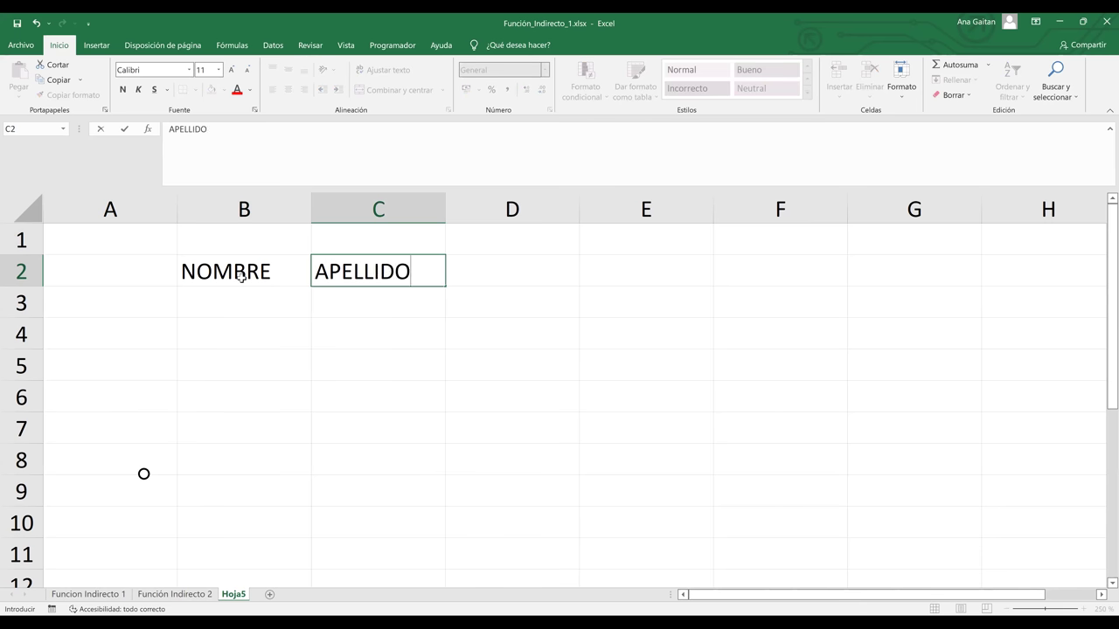
pyautogui.press('Tab')
pyautogui.write('CURSO')
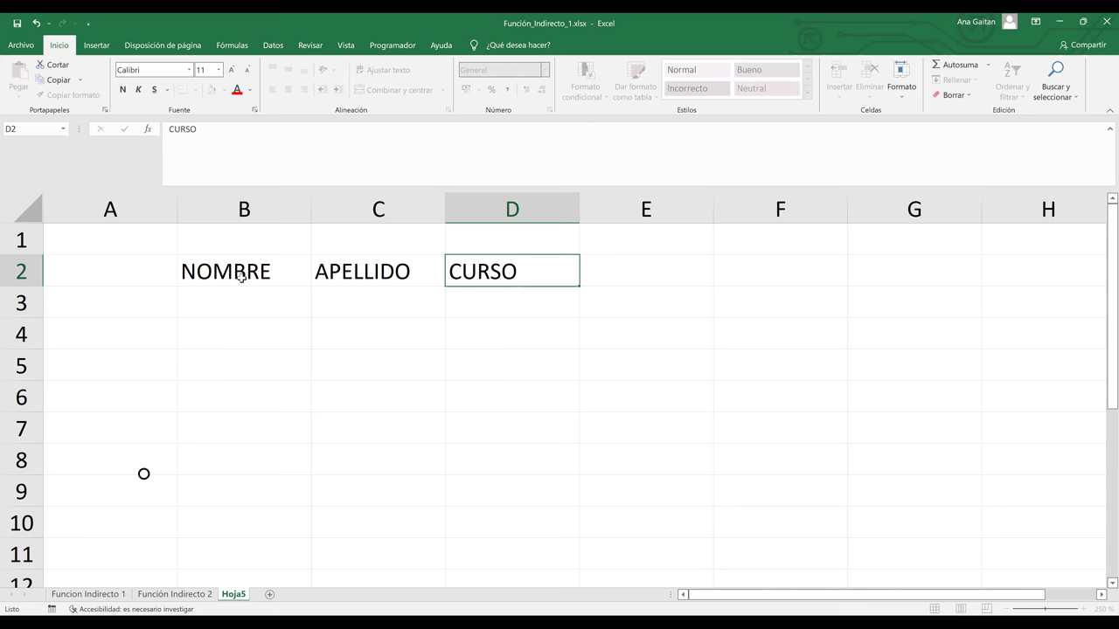
pyautogui.press('Tab')
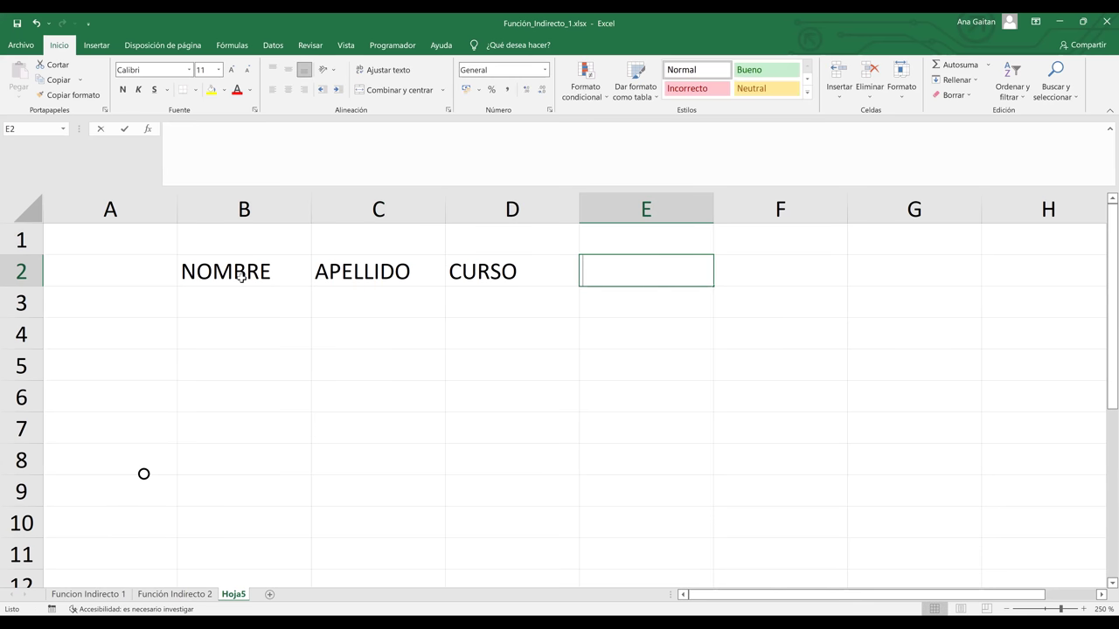
pyautogui.write('NIVEL')
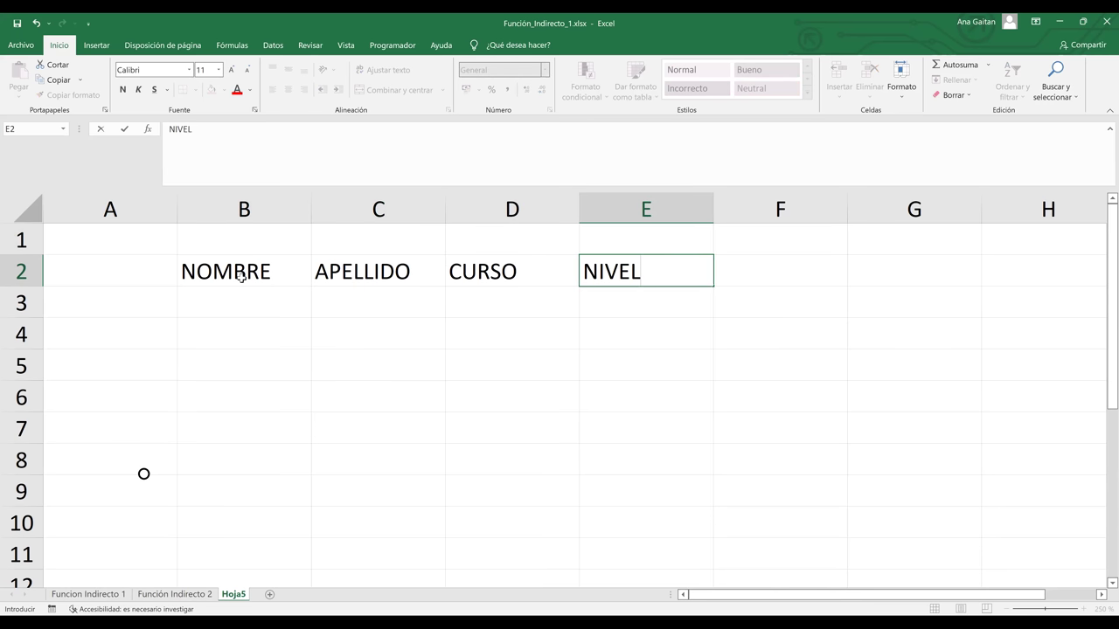
pyautogui.press('Tab')
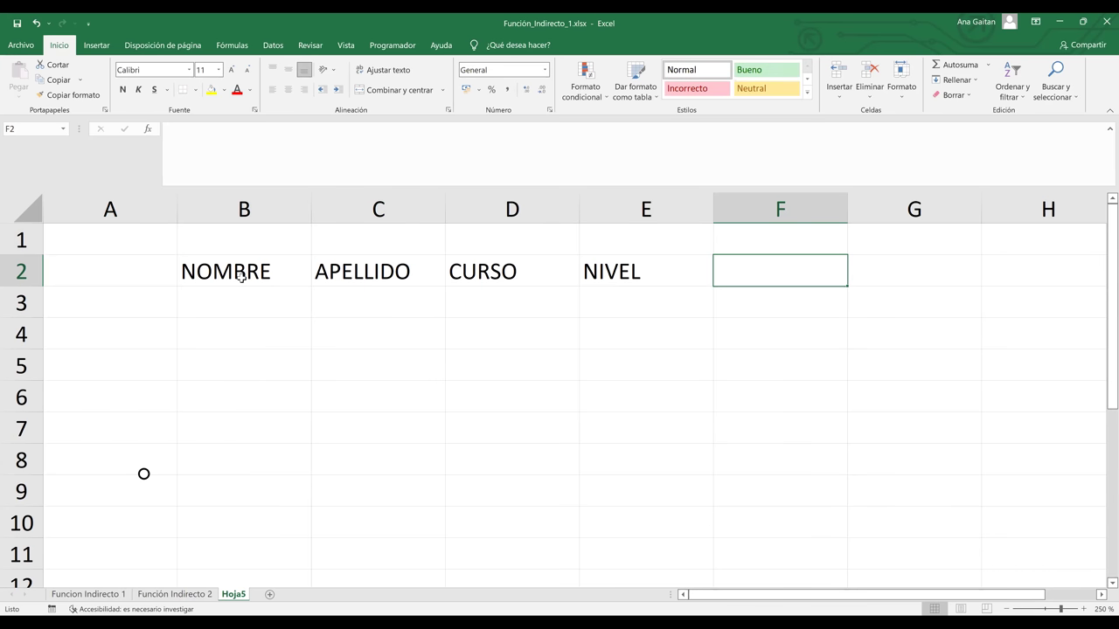
pyautogui.write('GRUPO')
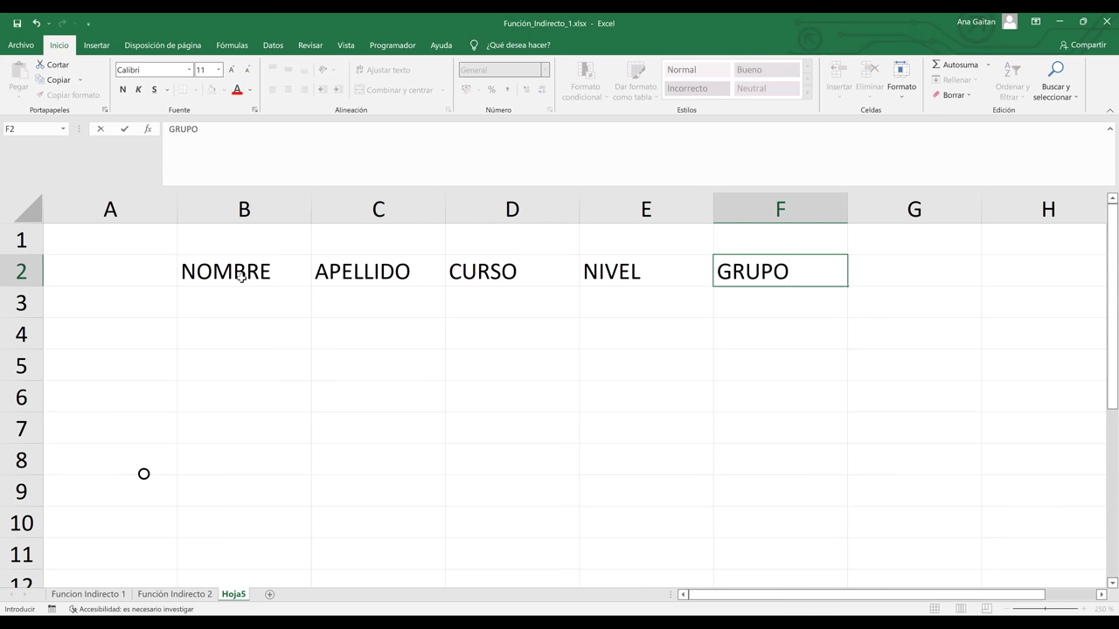
pyautogui.press('Return')
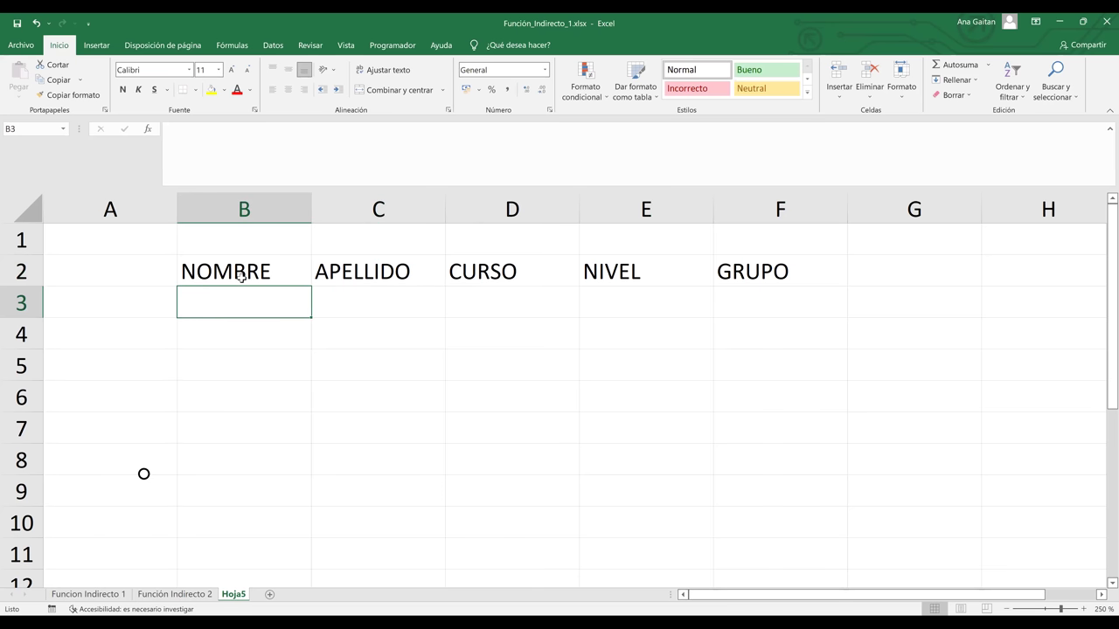
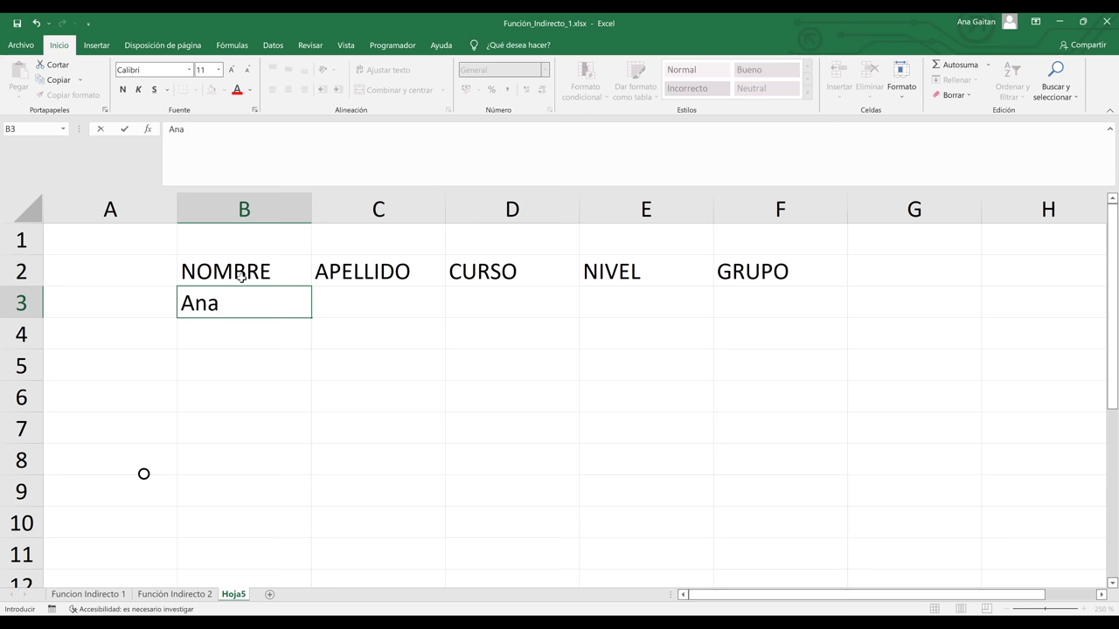
# Enter the first student row with first name, accented surname, course Excel, level 1, group 5
pyautogui.hotkey('ctrl', 'Return')
pyautogui.press('Tab')
pyautogui.press('Tab')
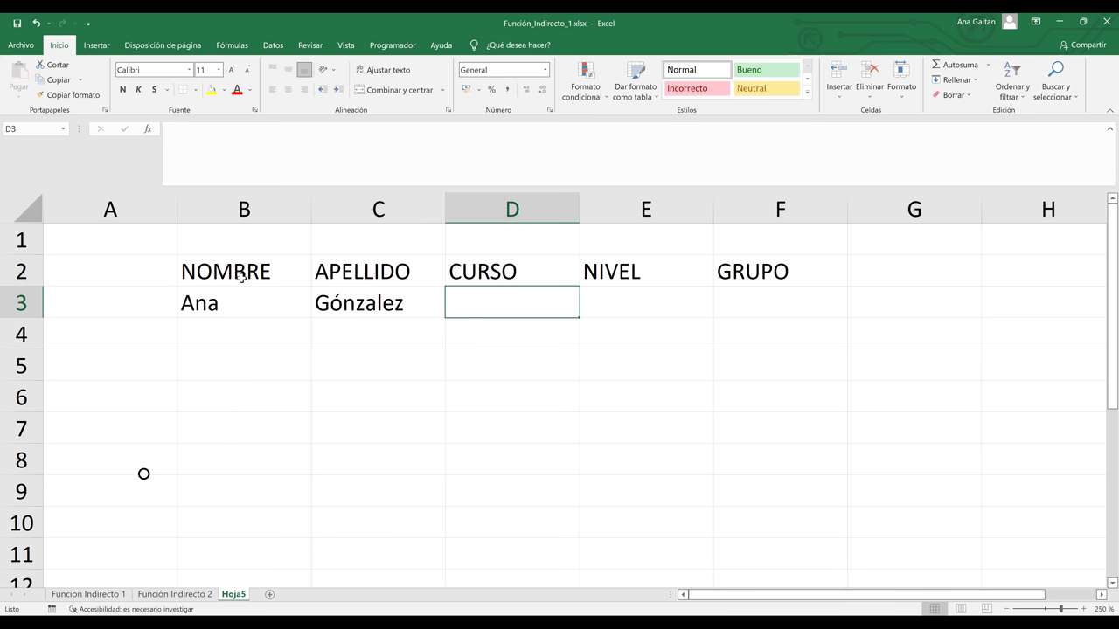
pyautogui.write('E')
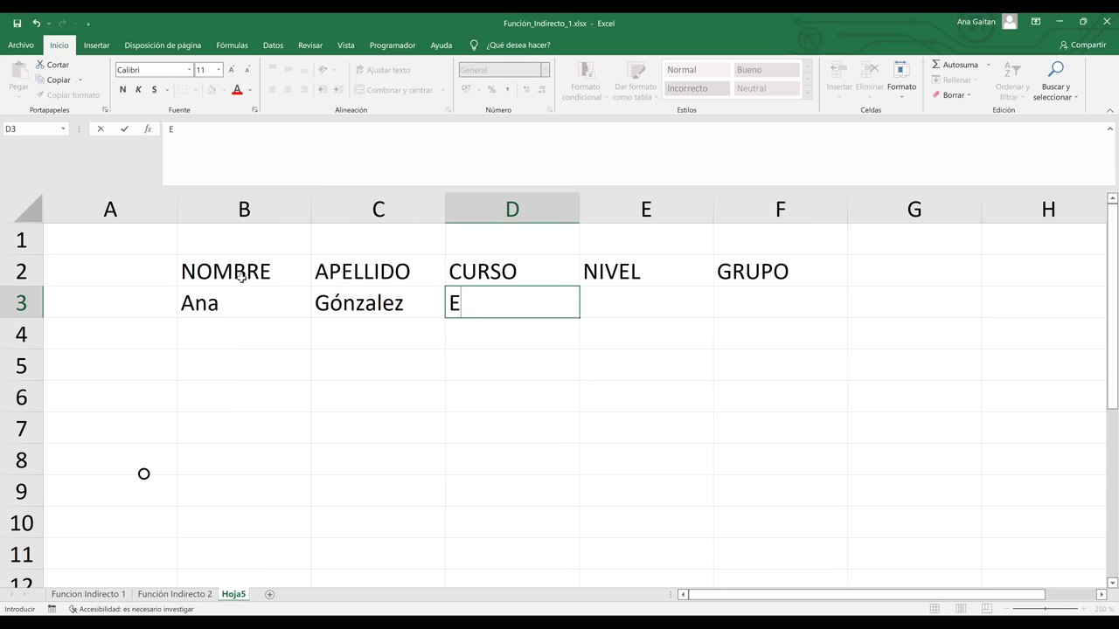
pyautogui.write('xcel')
pyautogui.press('Tab')
pyautogui.write('1')
pyautogui.press('Tab')
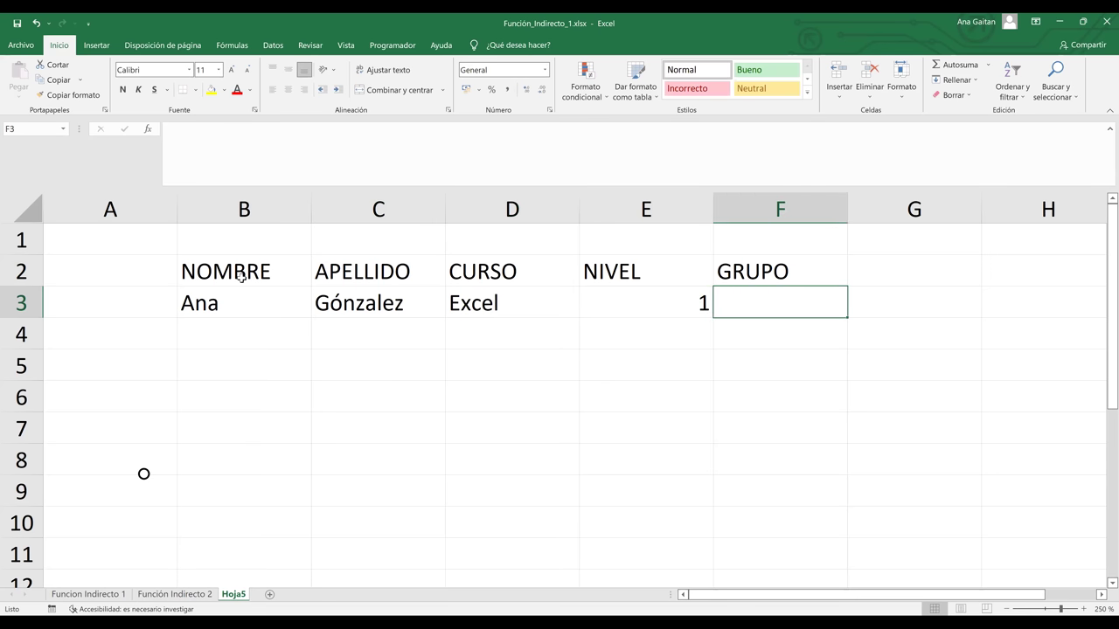
pyautogui.write('5')
pyautogui.press('Return')
pyautogui.press('Left')
pyautogui.press('Left')
pyautogui.press('Left')
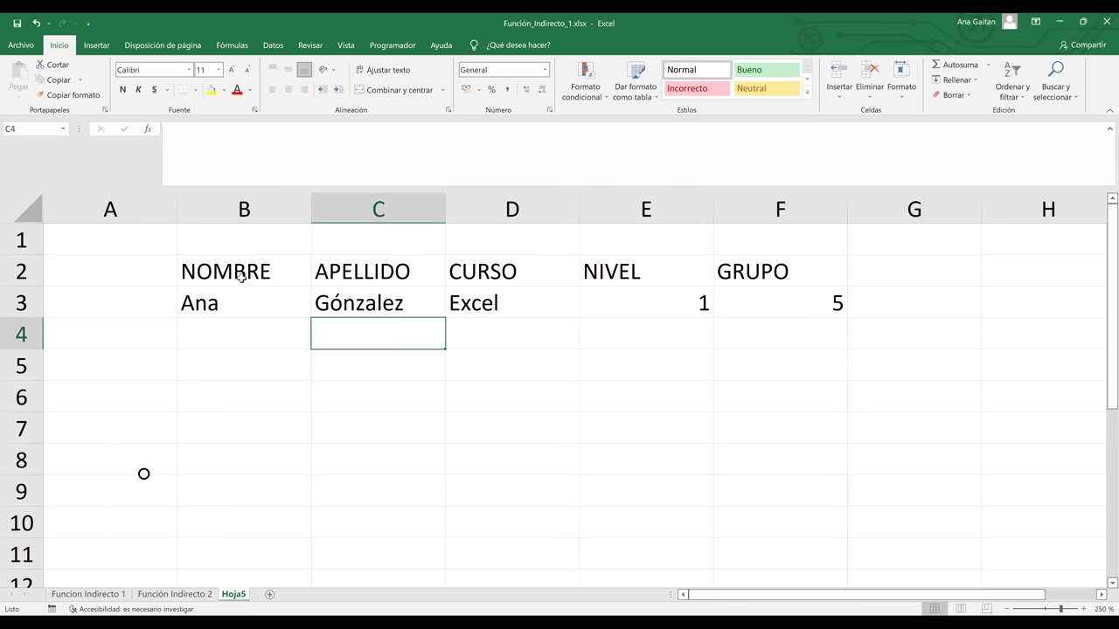
pyautogui.press('Left')
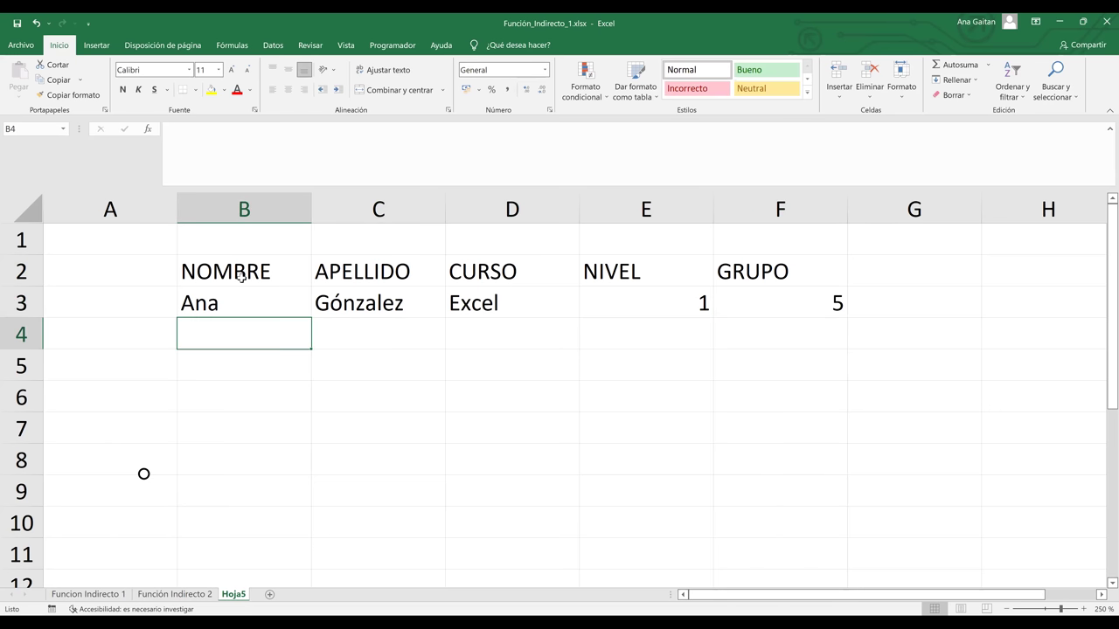
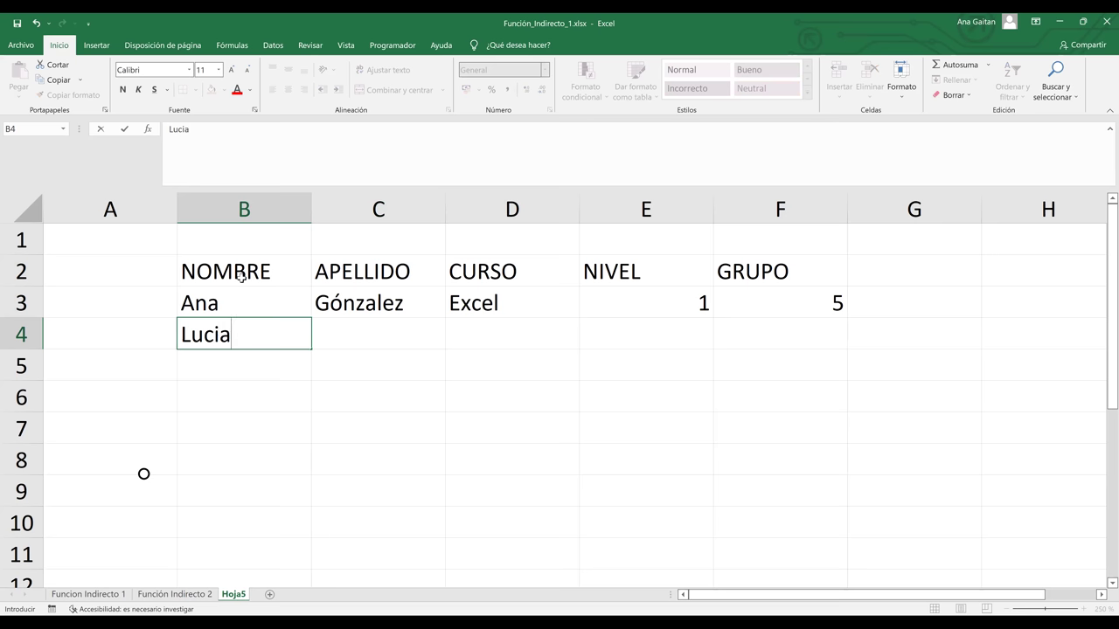
# Enter a second student row with first name, surname, course Word, level 2, group 10
pyautogui.press('Tab')
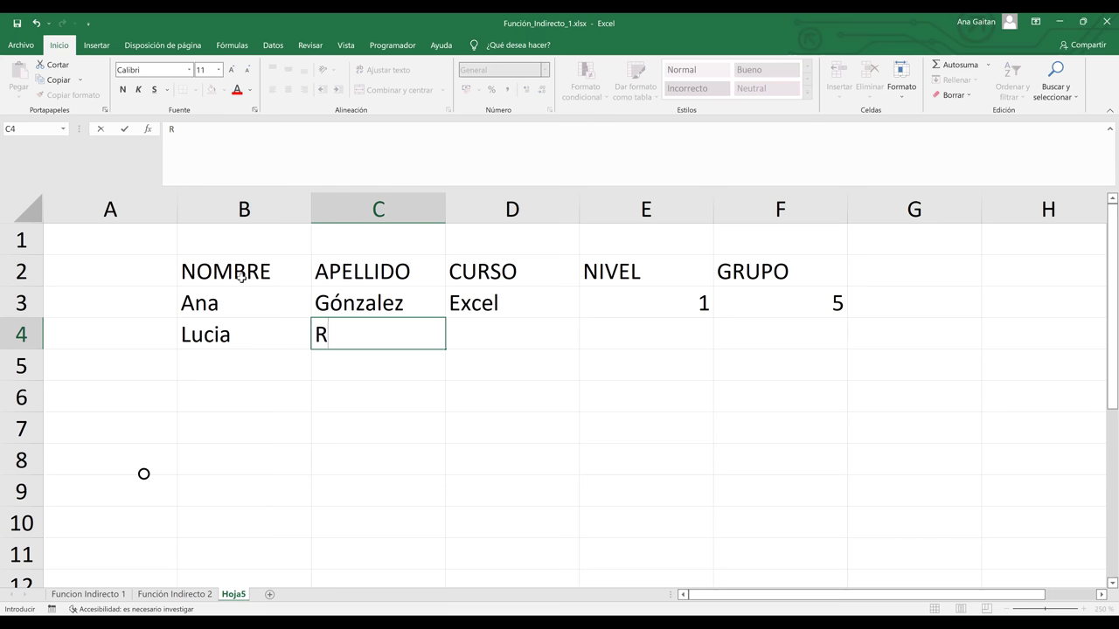
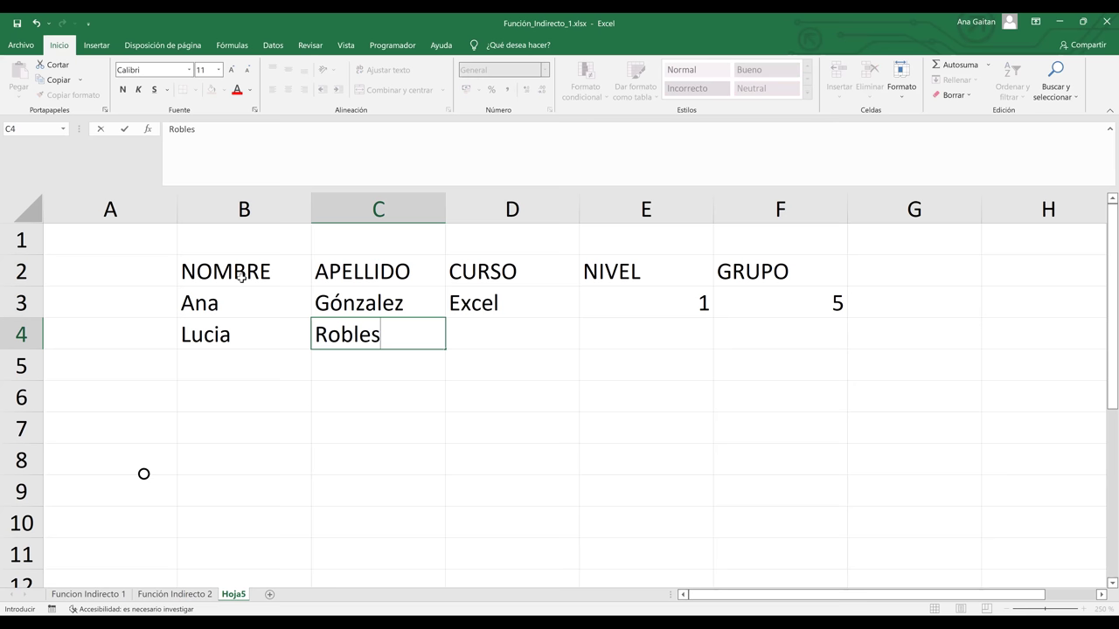
pyautogui.press('Tab')
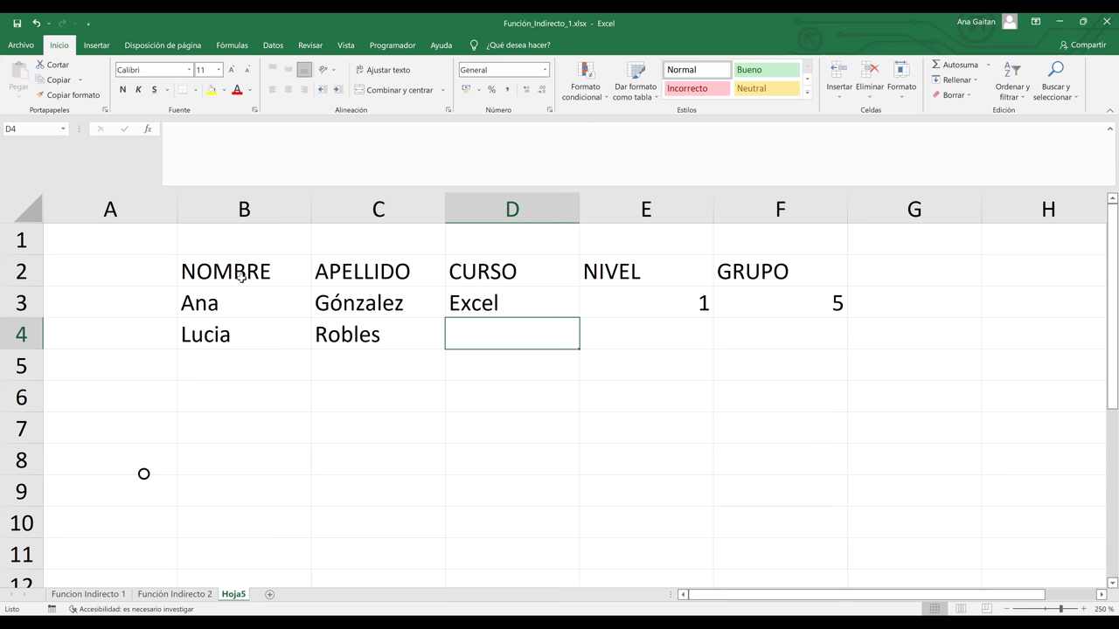
pyautogui.write('Word')
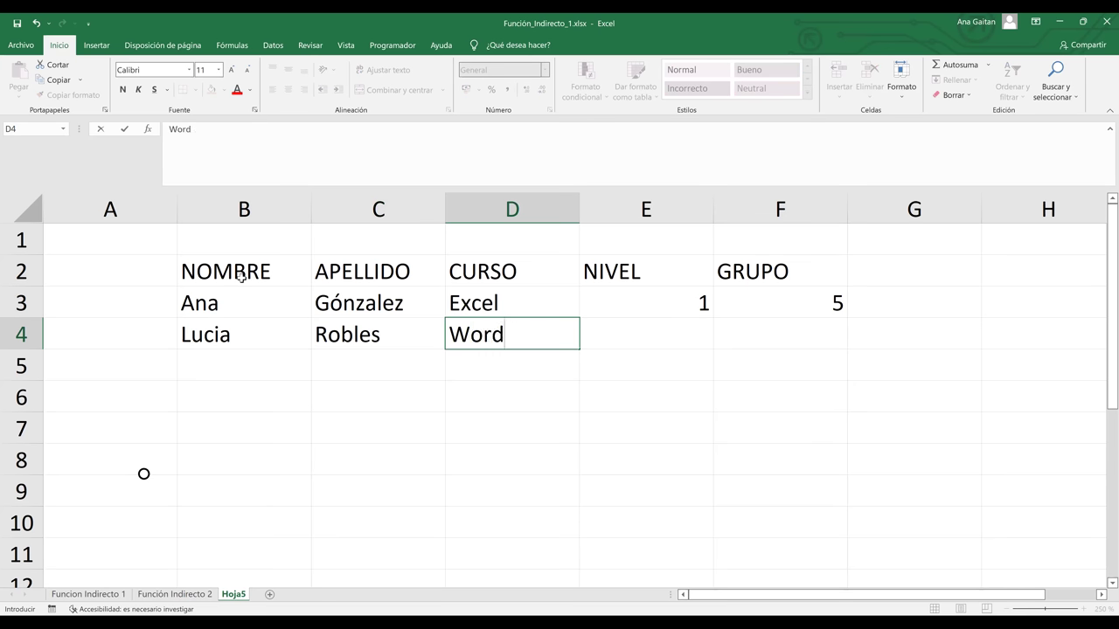
pyautogui.press('Tab')
pyautogui.write('2')
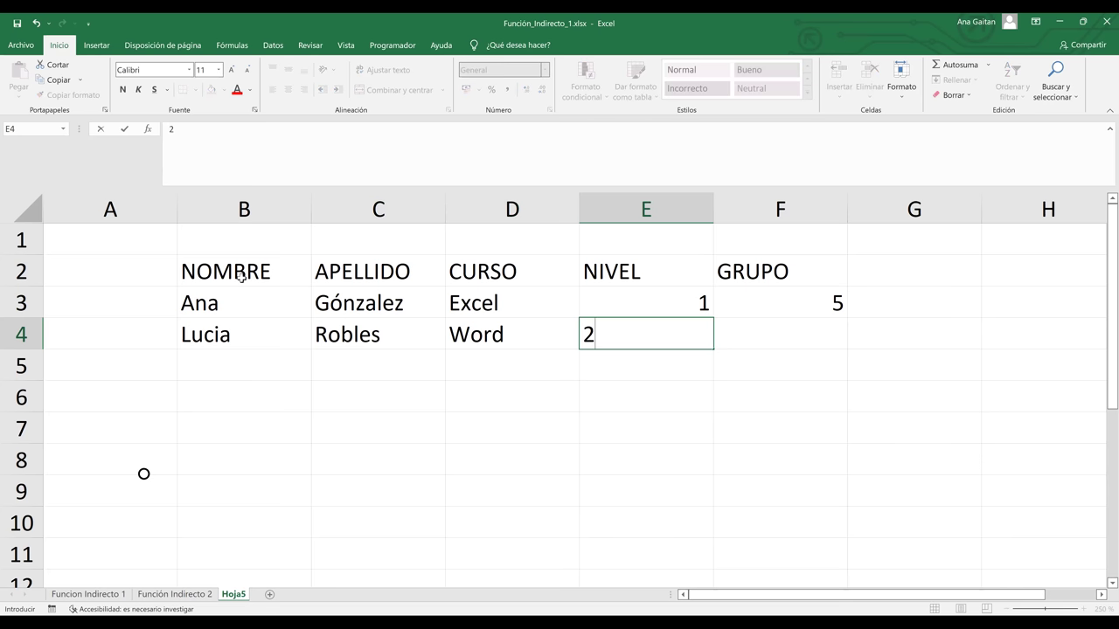
pyautogui.press('Tab')
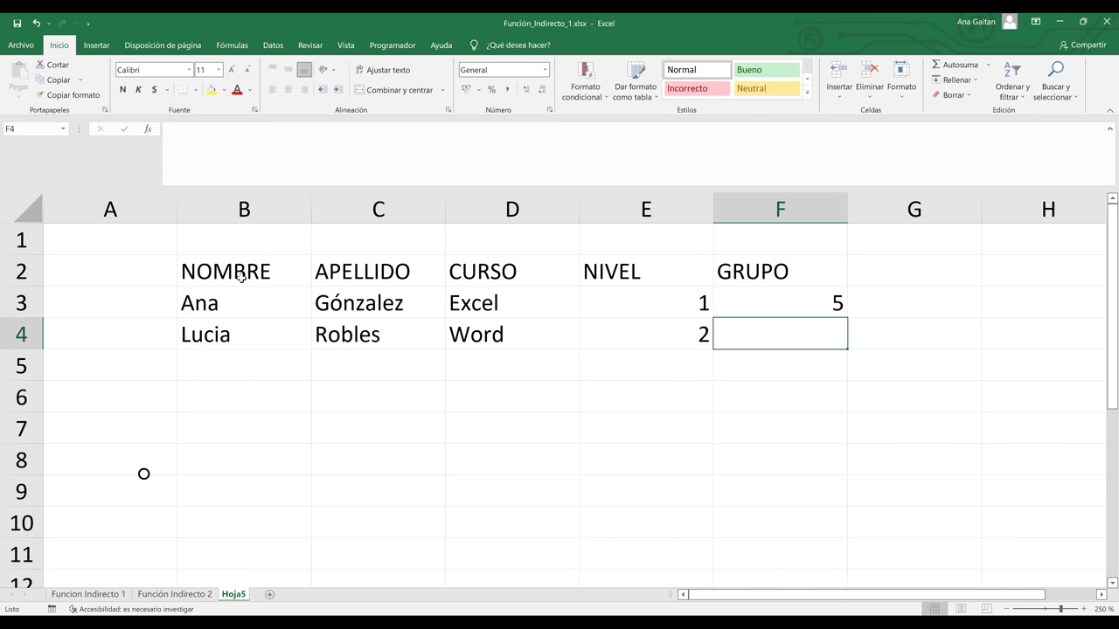
pyautogui.write('10')
pyautogui.press('Return')
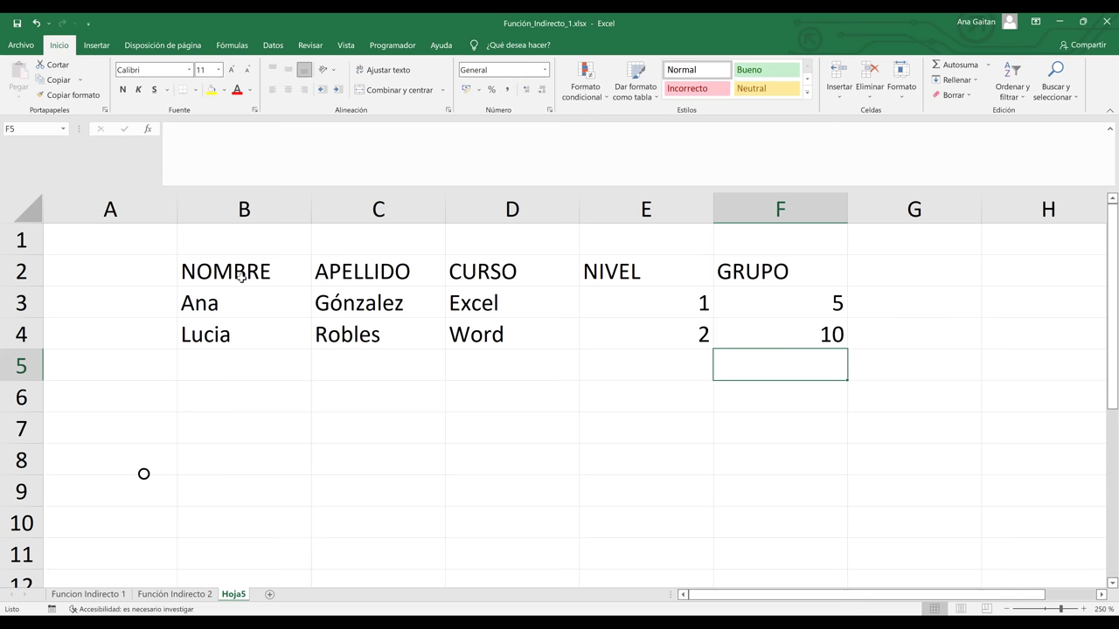
pyautogui.press('Left')
pyautogui.press('Left')
pyautogui.press('Left')
pyautogui.press('Left')
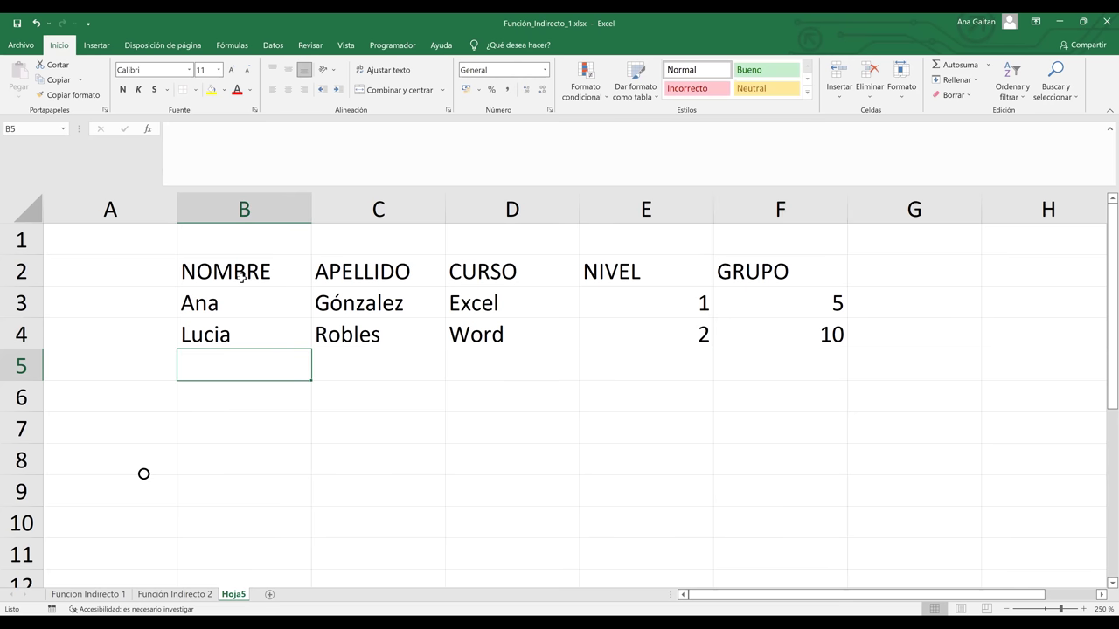
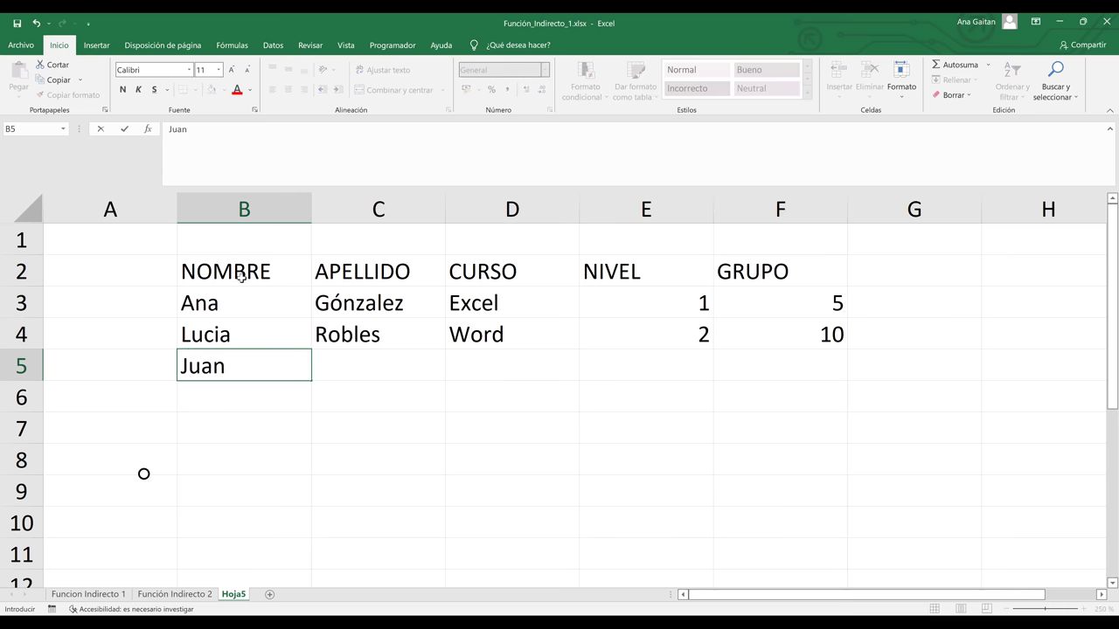
# Enter a third student row with first name, surname, course PowerPoint, level 1, group 8
pyautogui.press('Tab')
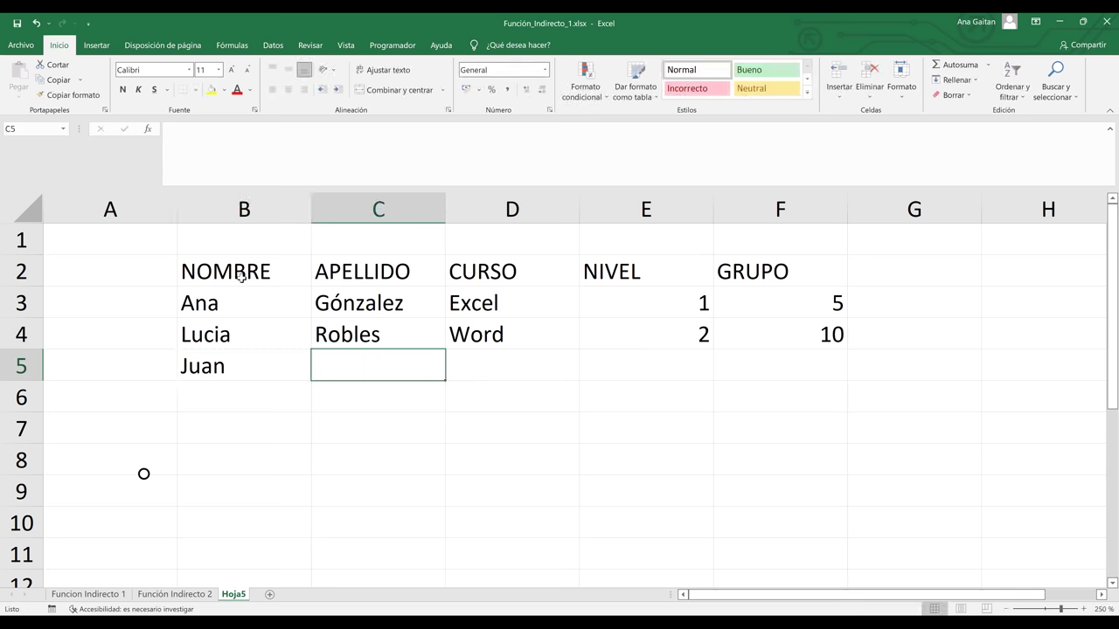
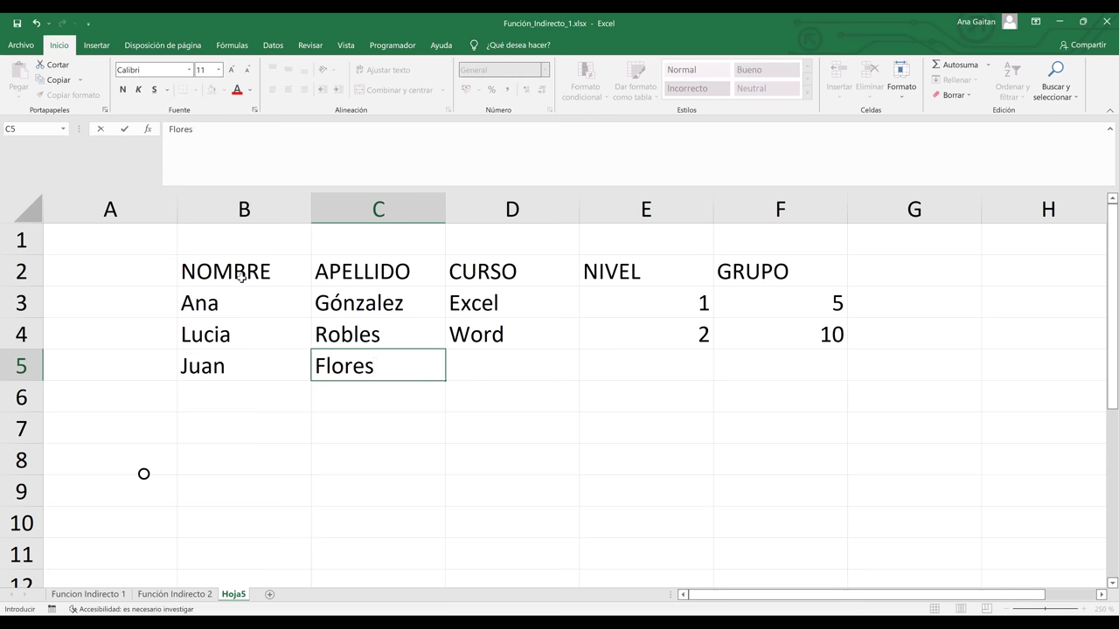
pyautogui.press('Tab')
pyautogui.write('Po')
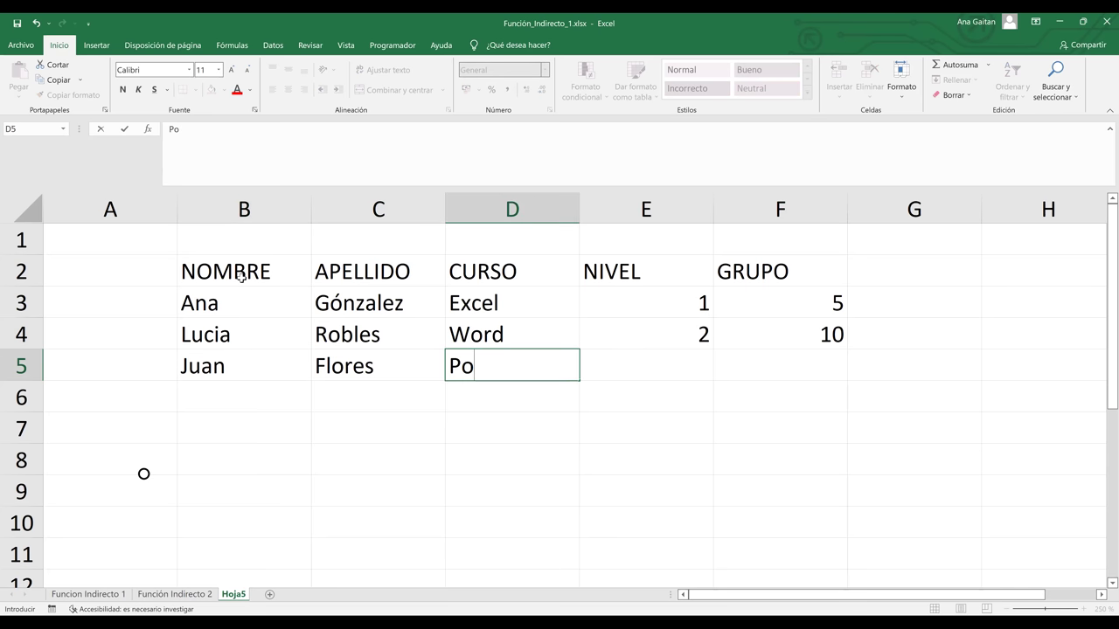
pyautogui.write('werPoint')
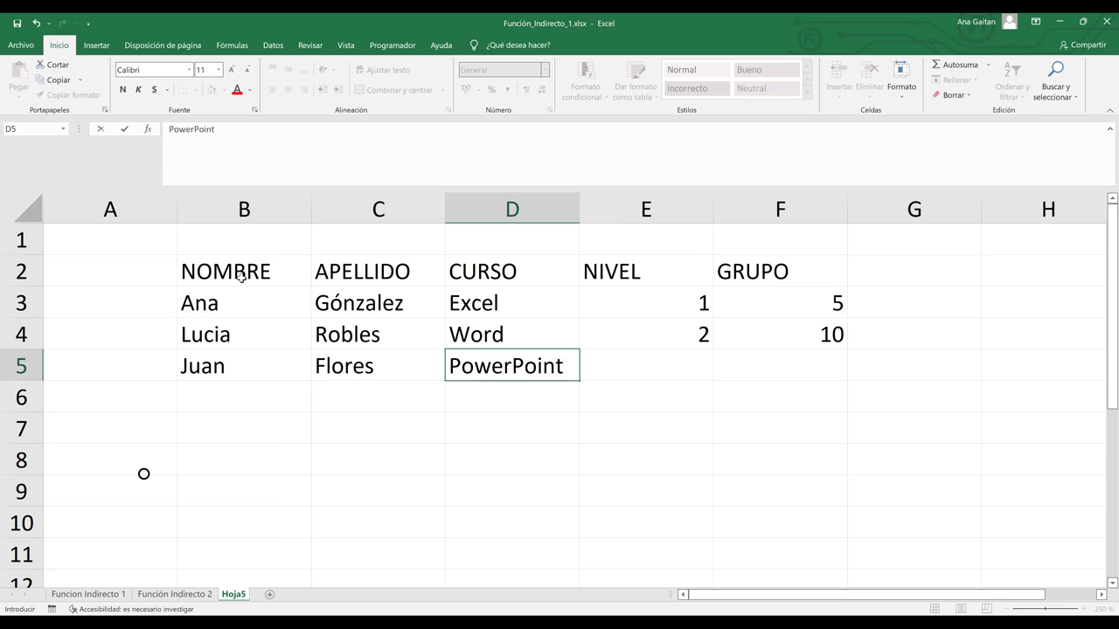
pyautogui.press('Tab')
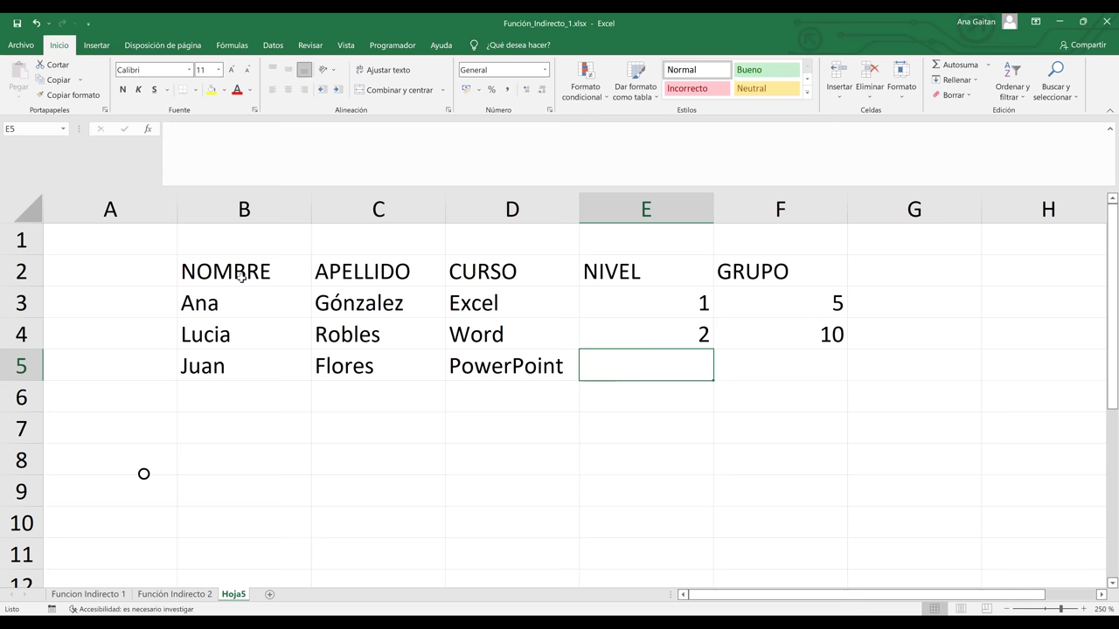
pyautogui.write('1')
pyautogui.press('Tab')
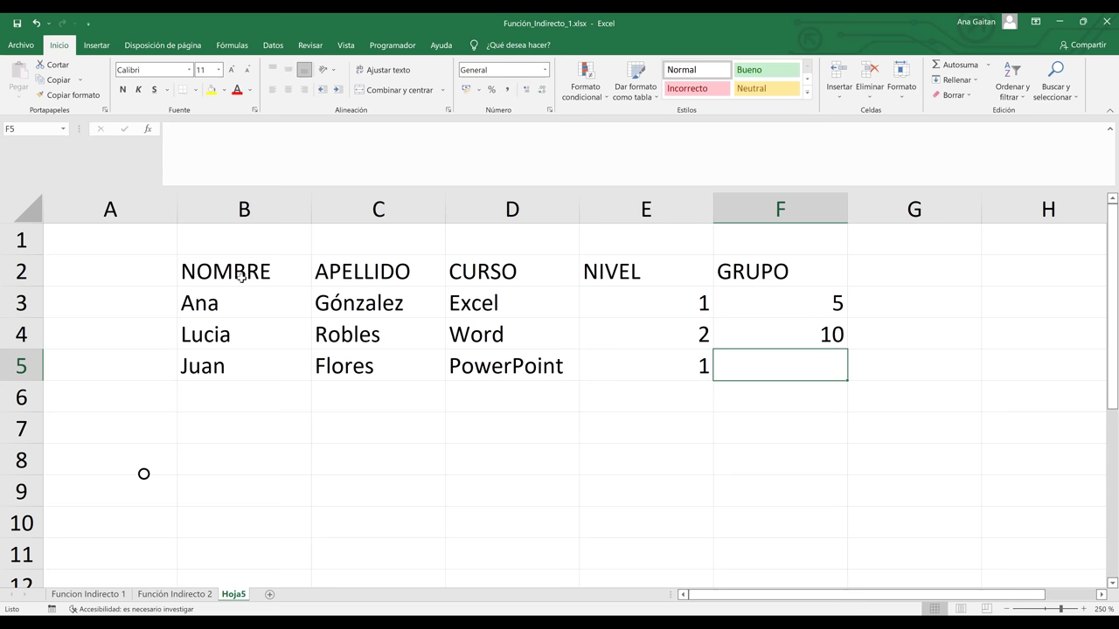
pyautogui.write('8')
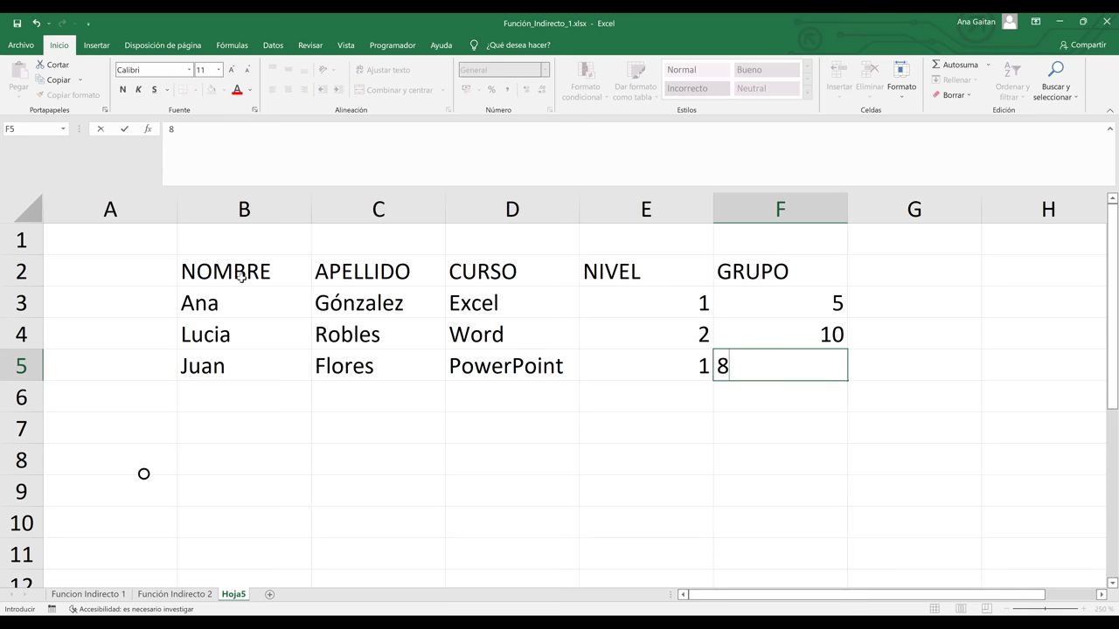
pyautogui.press('Tab')
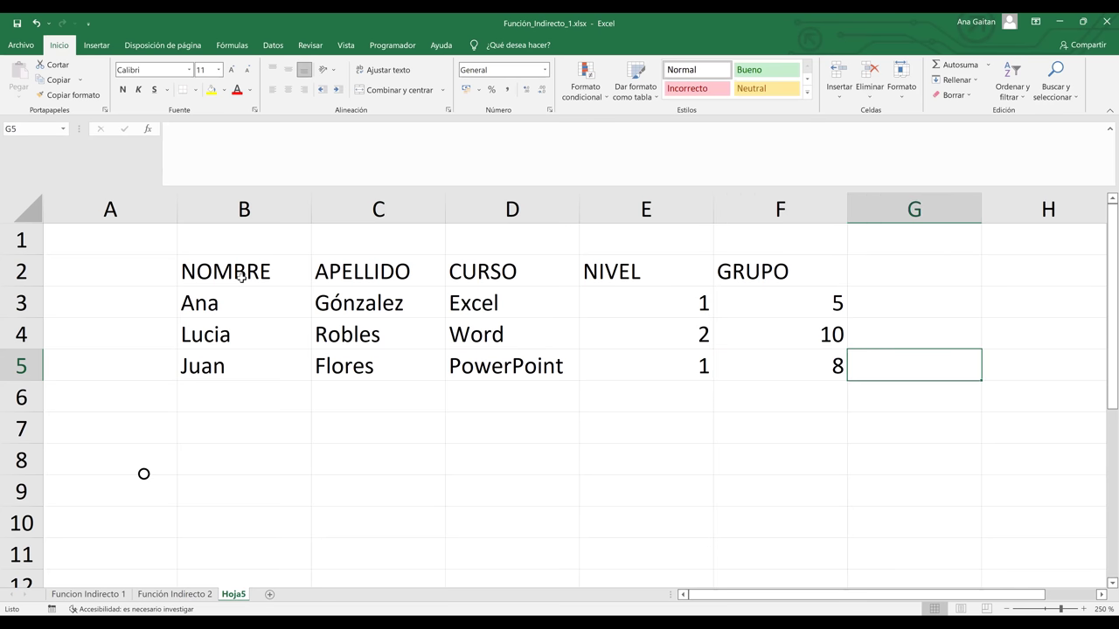
pyautogui.click(242, 276)
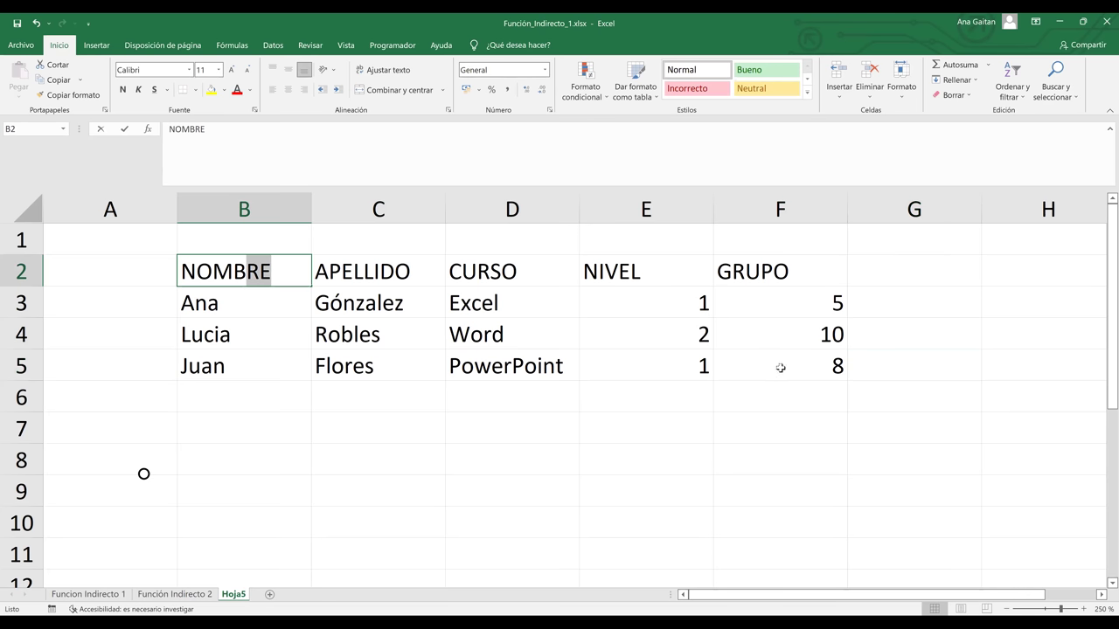
# Apply Todos los bordes to every cell of the student table B2:F5
pyautogui.click(781, 427)
pyautogui.moveTo(780, 368); pyautogui.dragTo(229, 266)
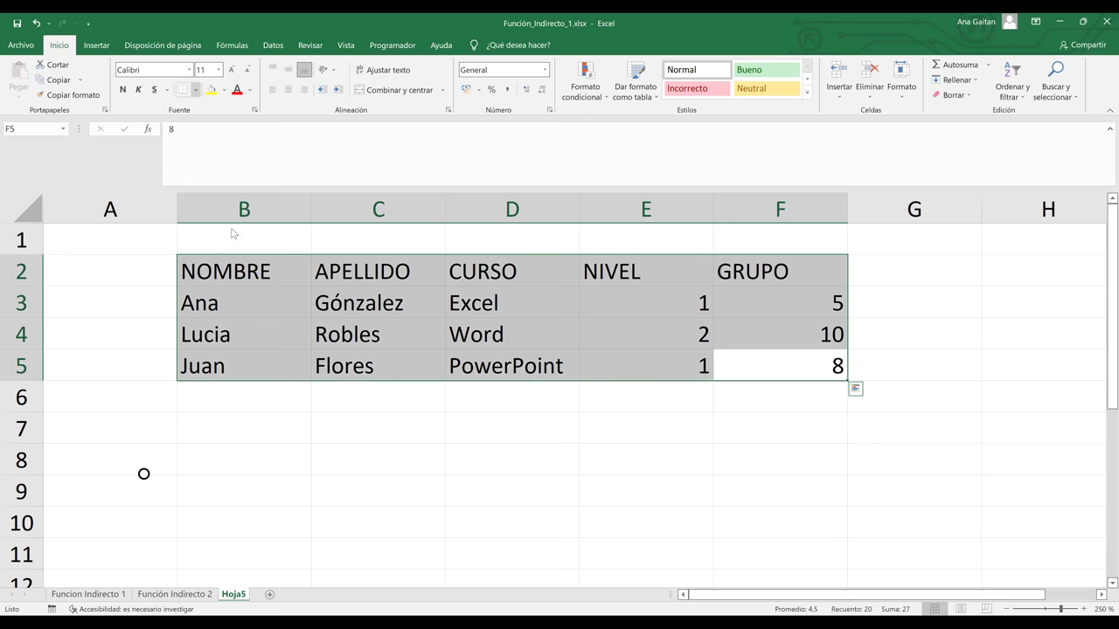
pyautogui.hotkey('alt', 'o')
pyautogui.press('b')
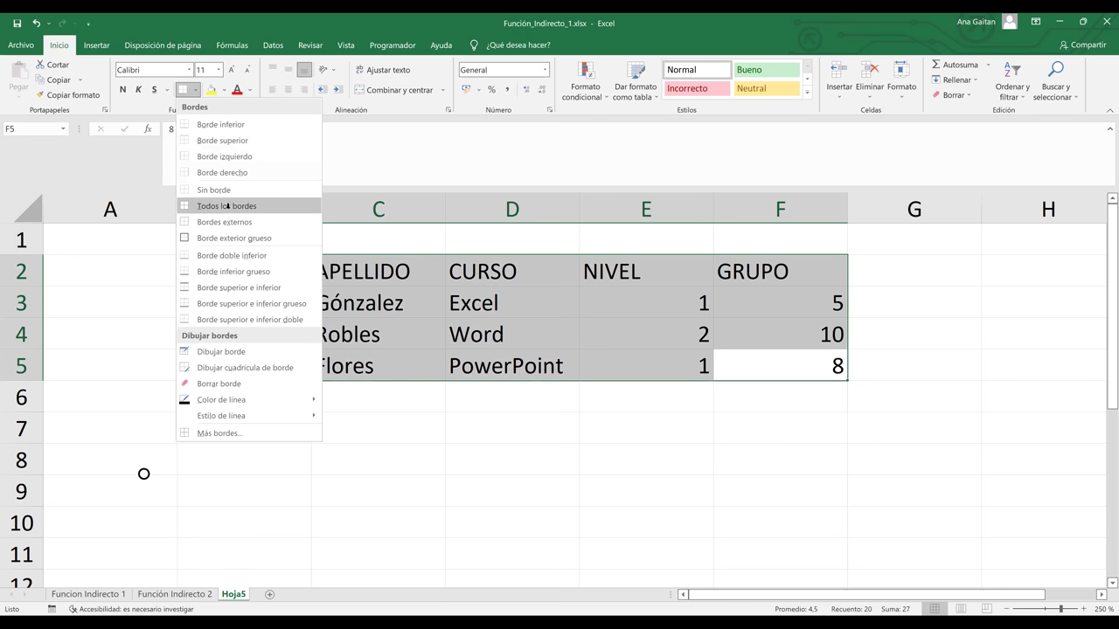
pyautogui.click(228, 205)
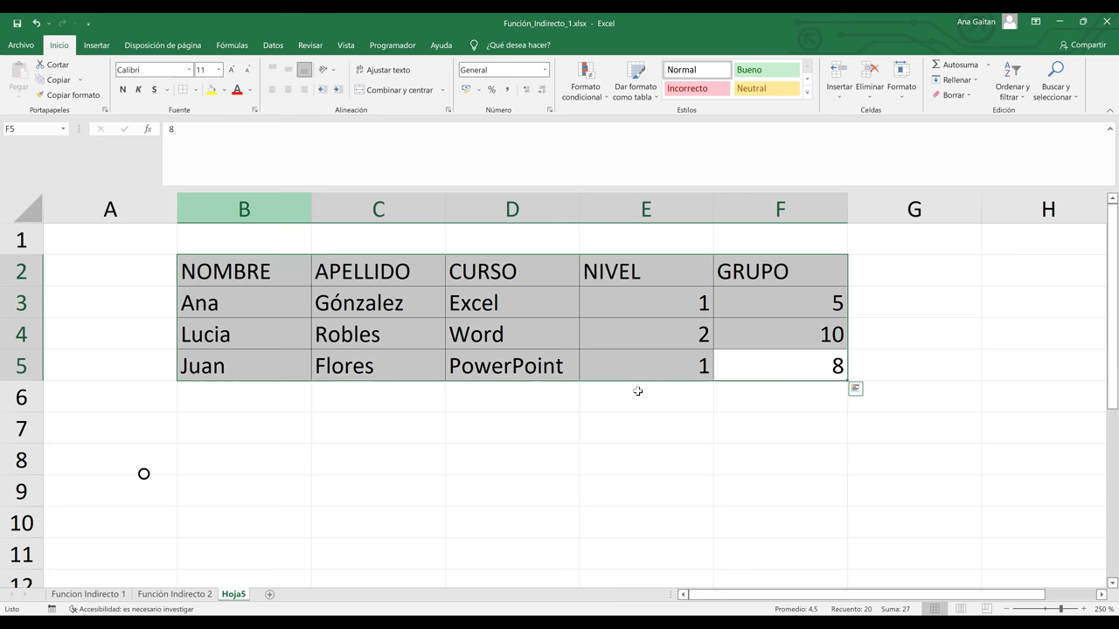
# Set the sheet zoom to 110% and select cell H1
pyautogui.click(757, 426)
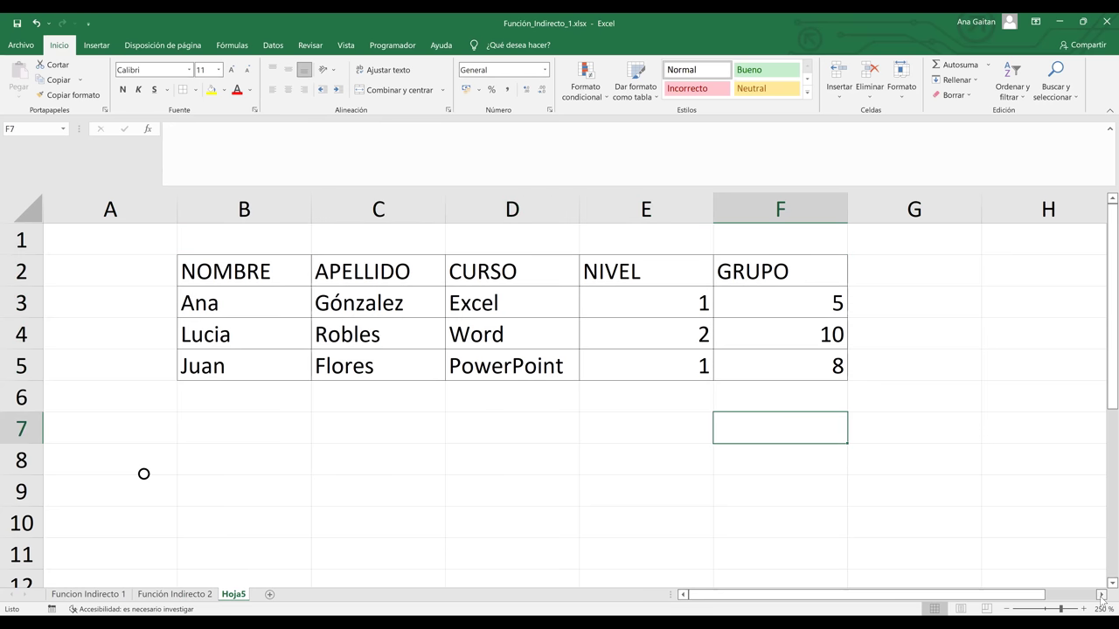
pyautogui.click(1101, 594)
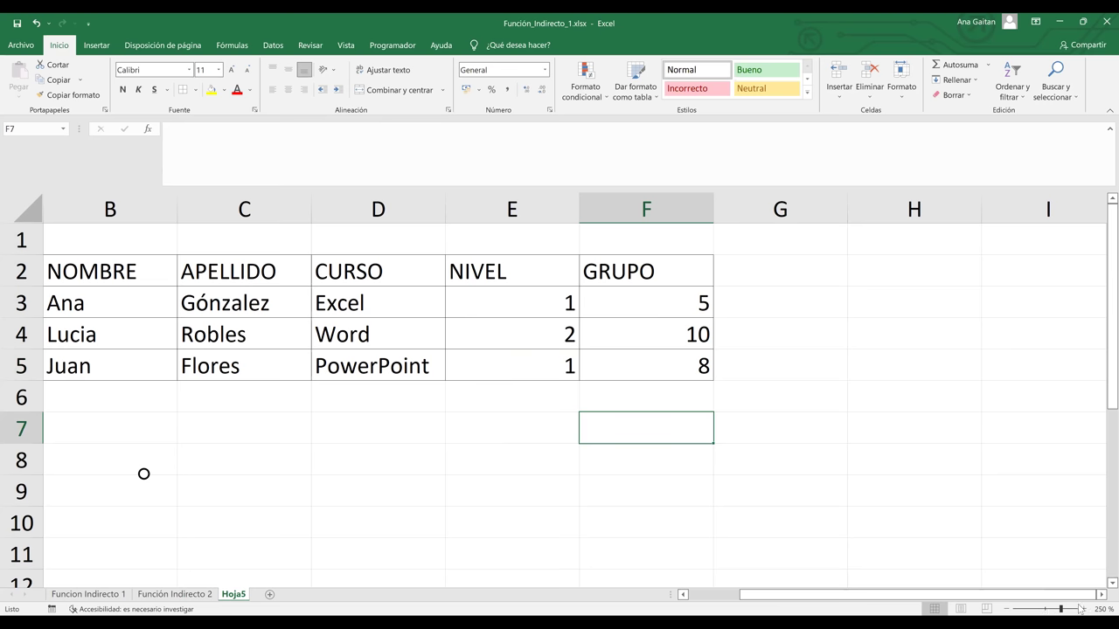
pyautogui.click(1044, 610)
pyautogui.click(1085, 609)
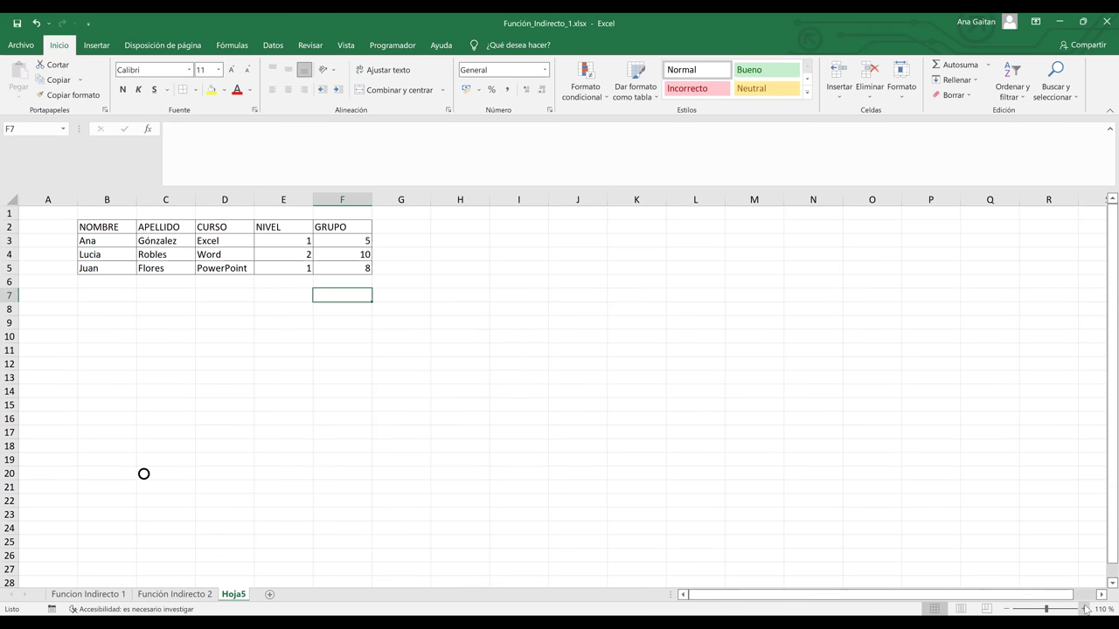
pyautogui.scroll(2, 584, 237)
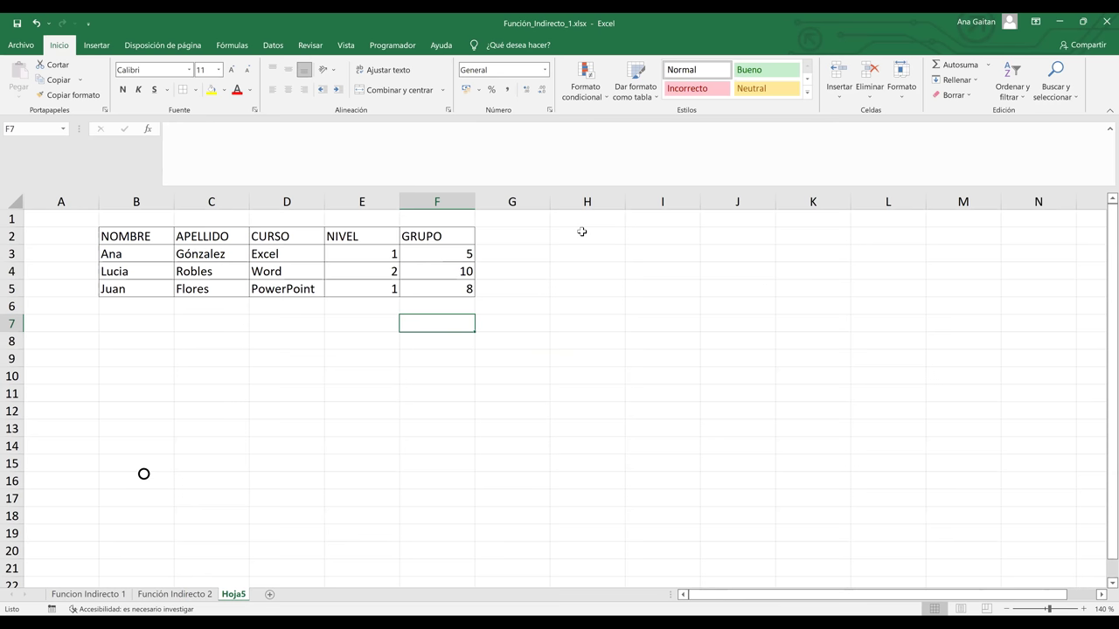
pyautogui.click(581, 218)
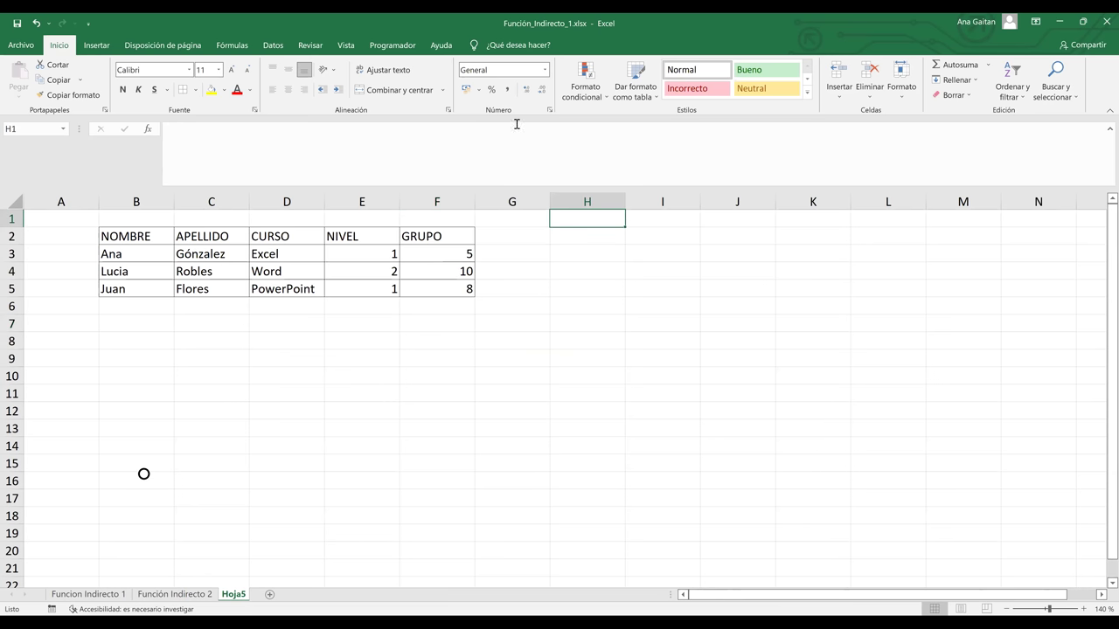
# Merge and centre H1:I1 with the heading Falso
pyautogui.hotkey('shift', 'Right')
pyautogui.click(400, 90)
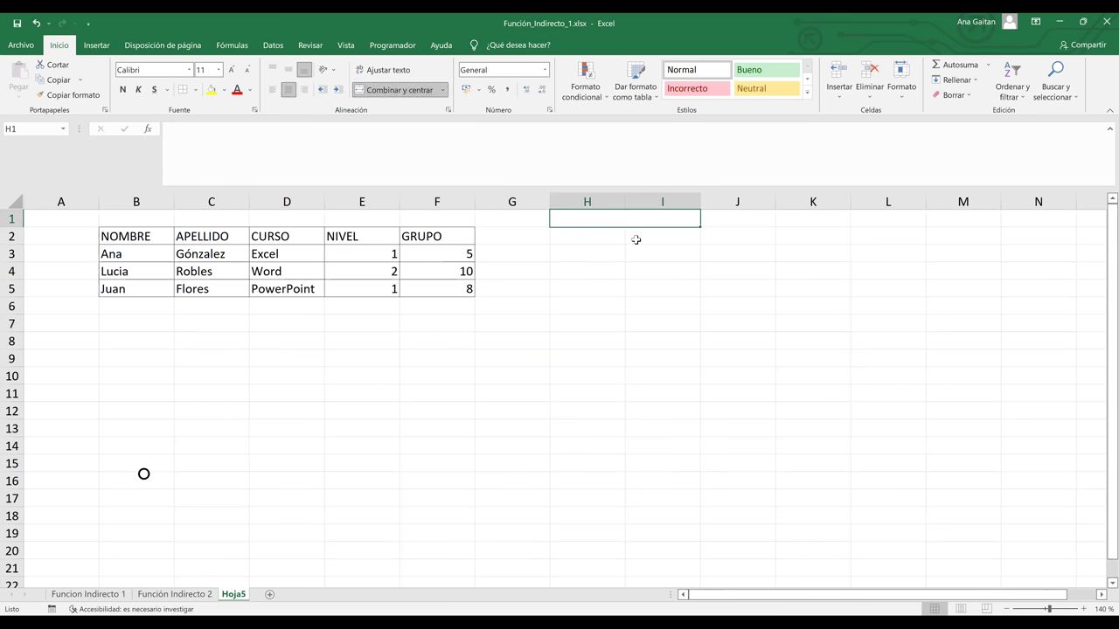
pyautogui.write('Falso')
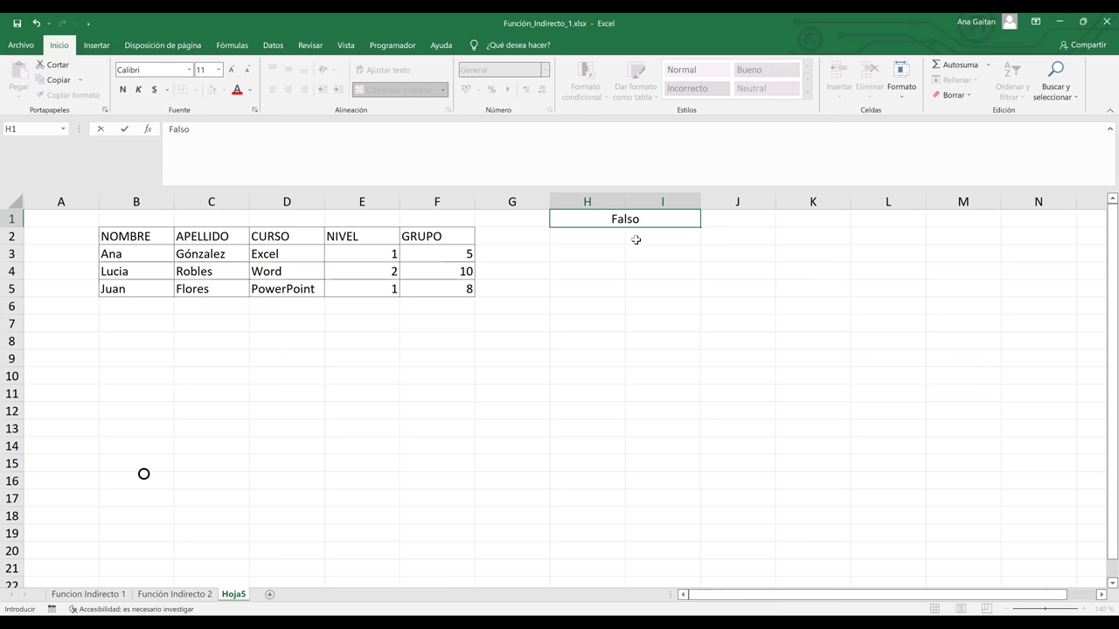
pyautogui.press('Return')
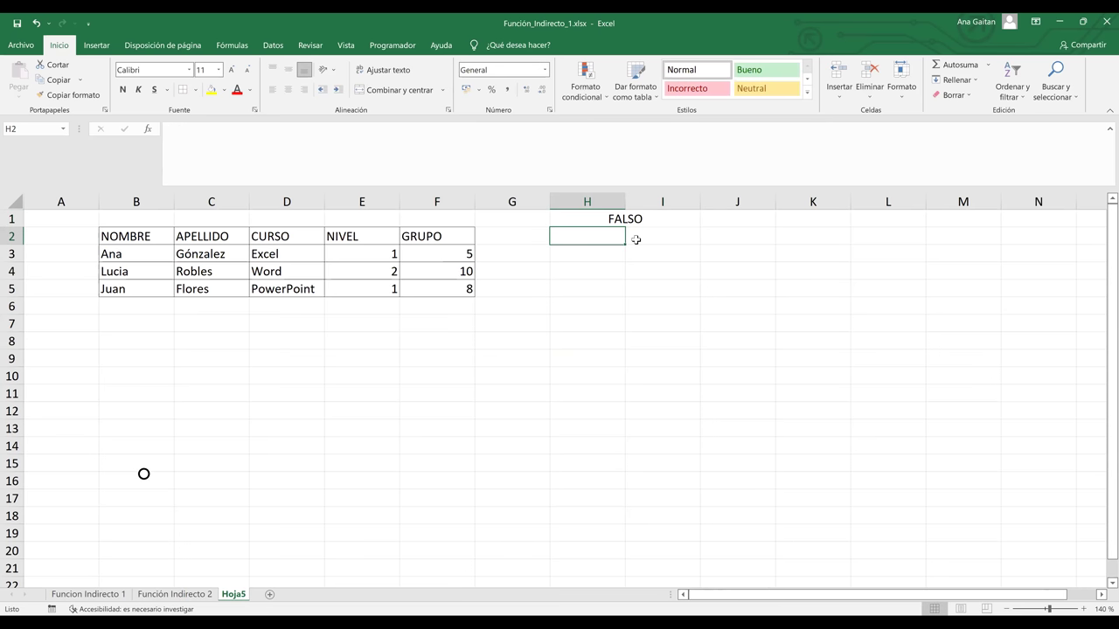
# Enter Referencia in H2 and Indirecto in I2, then begin a formula in I3
pyautogui.write('Referencia')
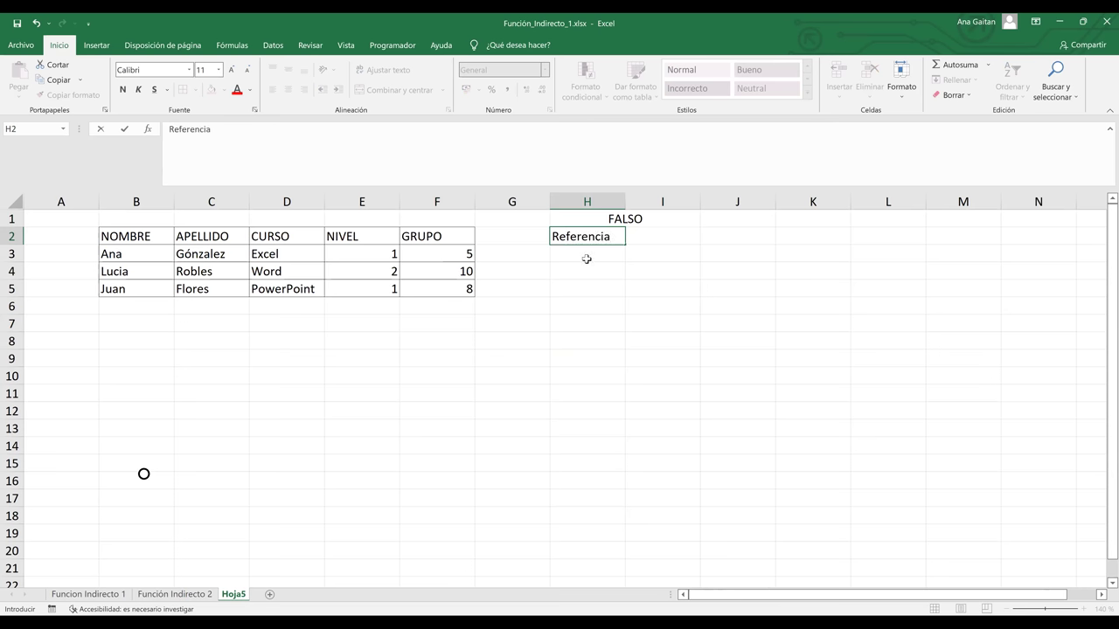
pyautogui.press('Return')
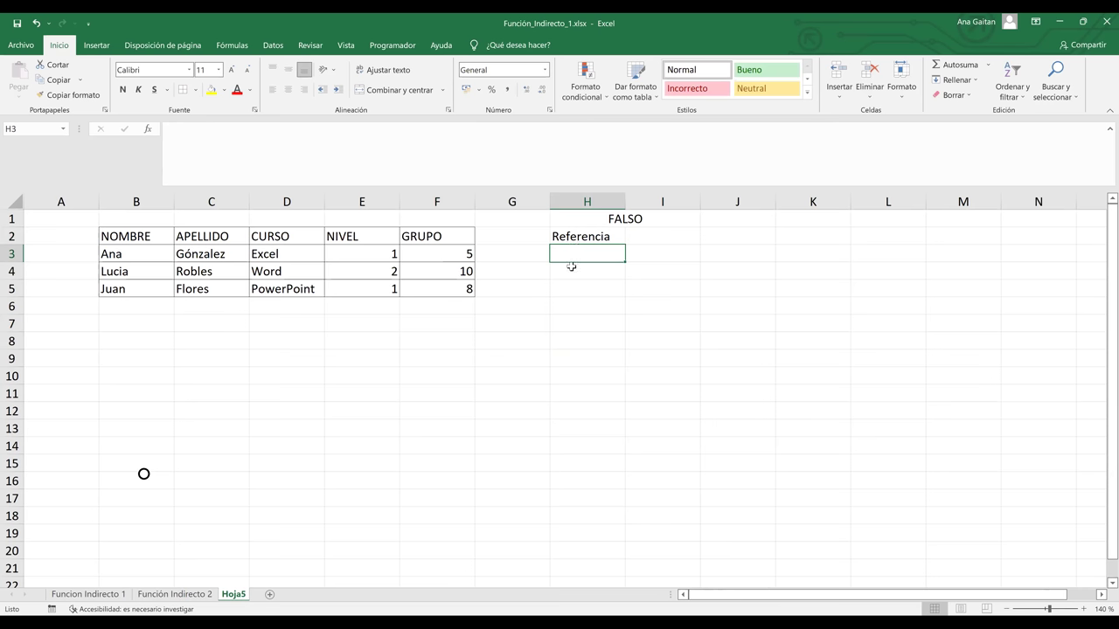
pyautogui.click(674, 238)
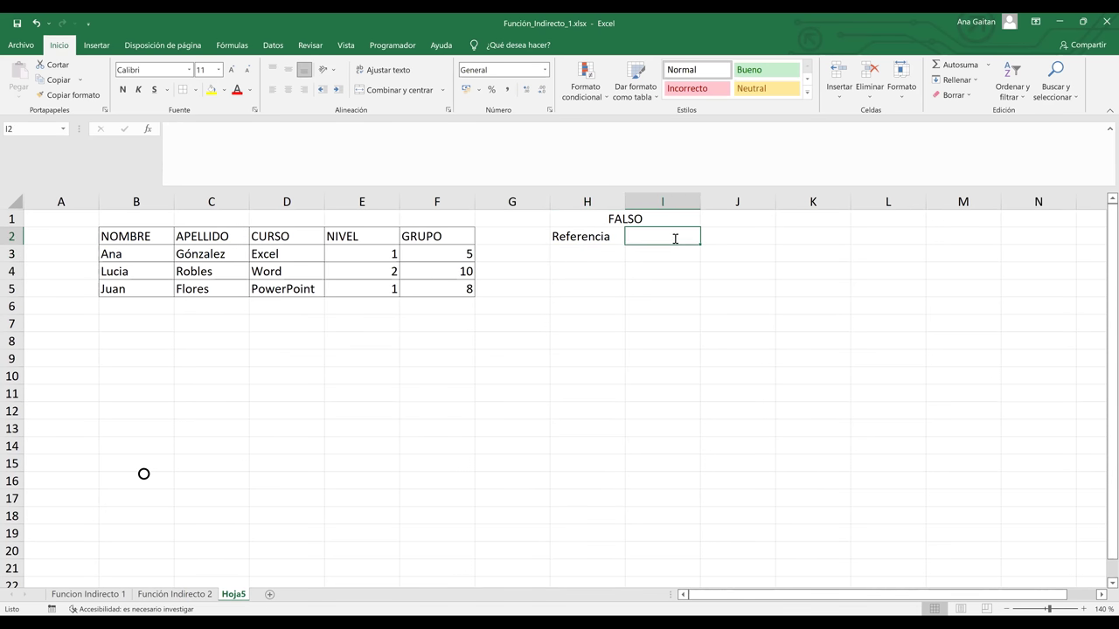
pyautogui.write('Indic')
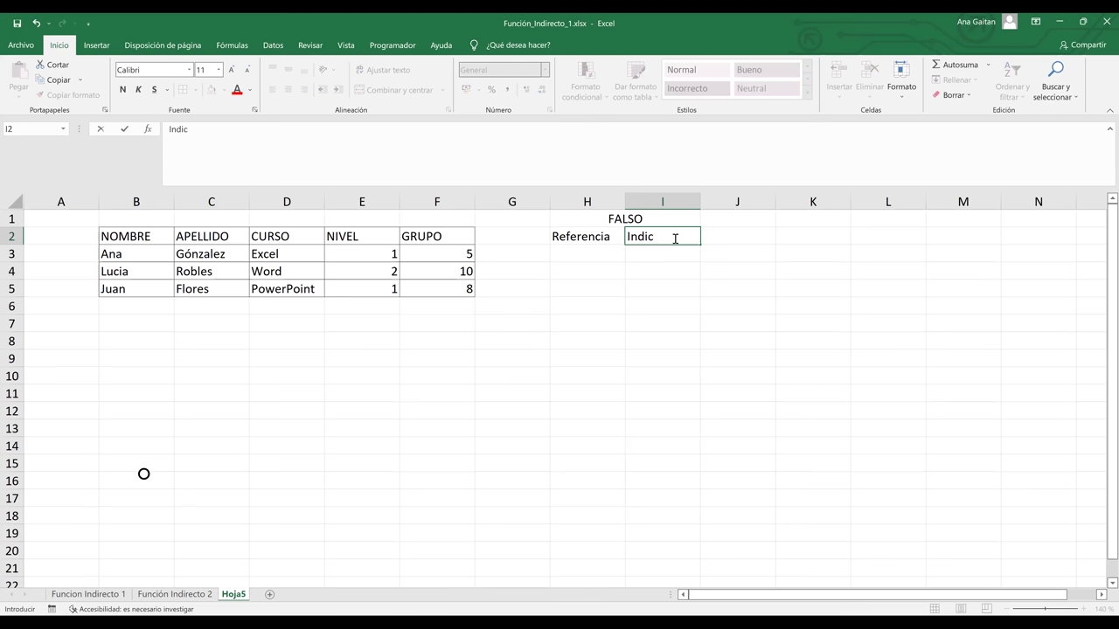
pyautogui.write('ric')
pyautogui.press('BackSpace')
pyautogui.press('BackSpace')
pyautogui.write('r')
pyautogui.press('BackSpace')
pyautogui.write('ecto')
pyautogui.press('Return')
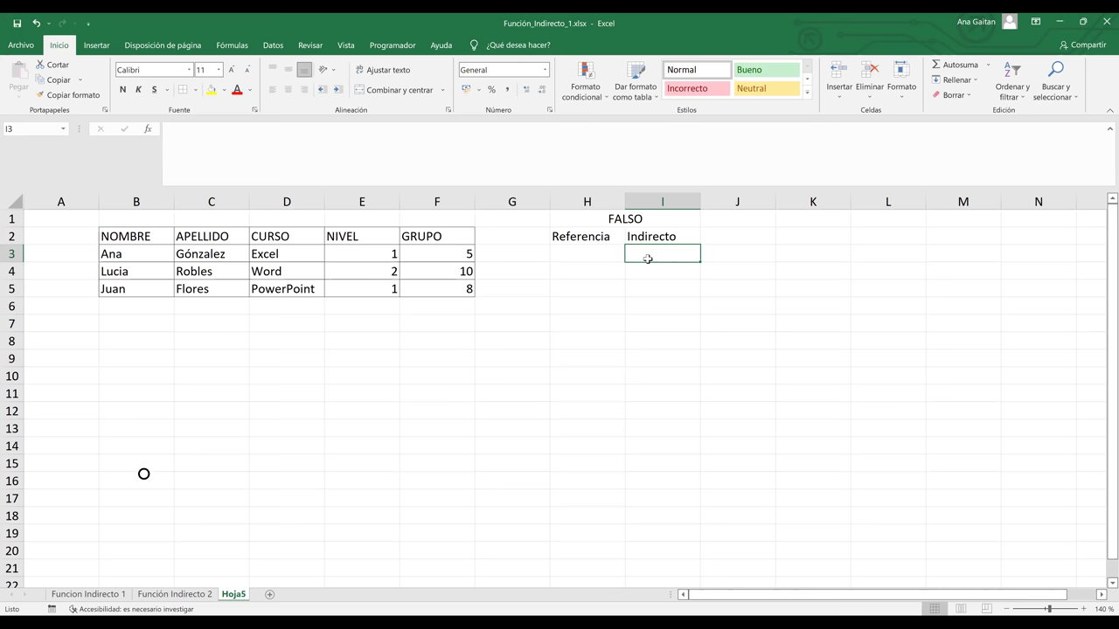
pyautogui.write('=')
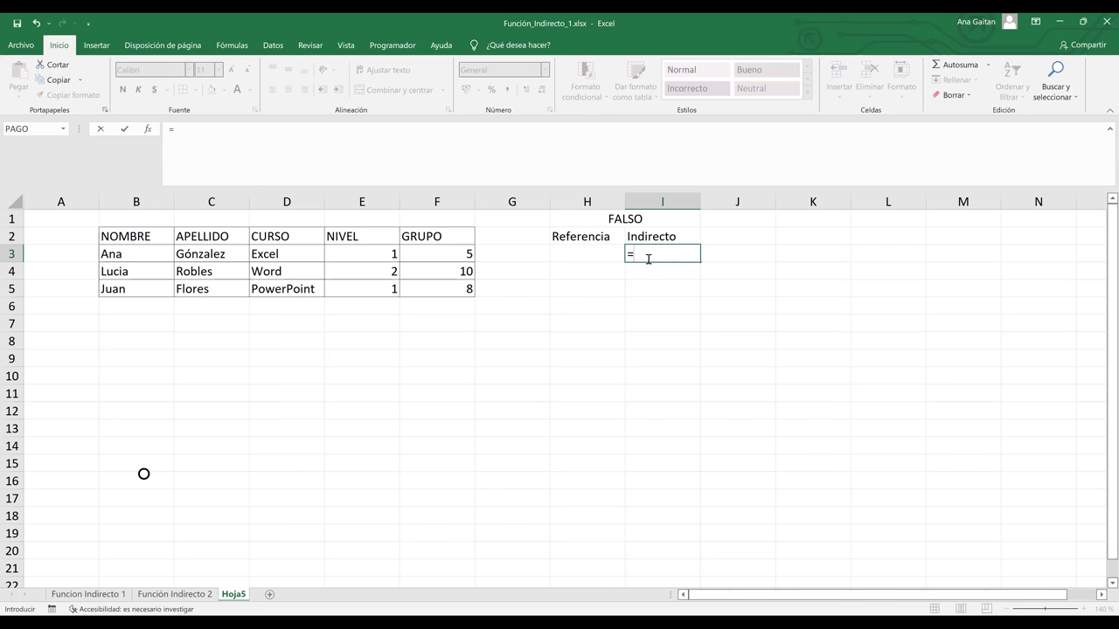
pyautogui.press('Escape')
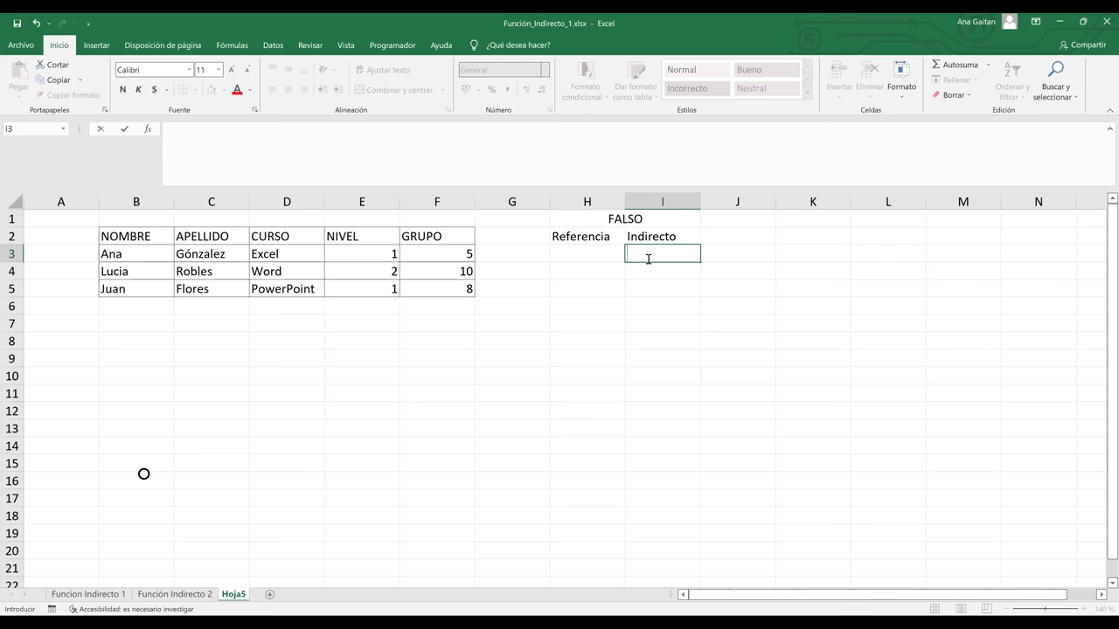
pyautogui.click(659, 294)
pyautogui.click(592, 252)
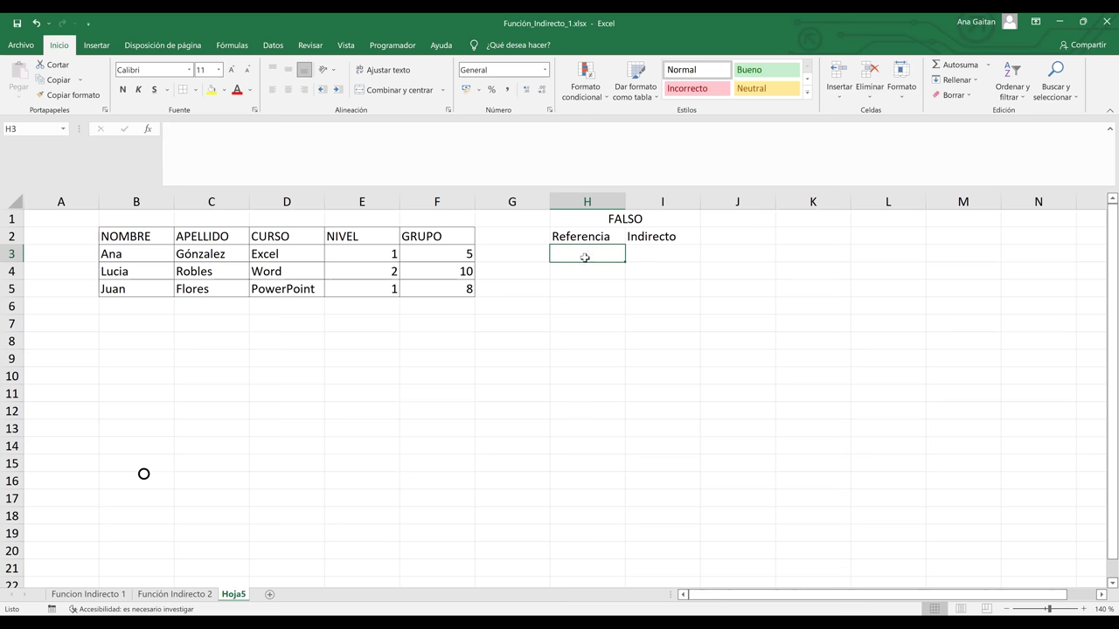
pyautogui.click(302, 272)
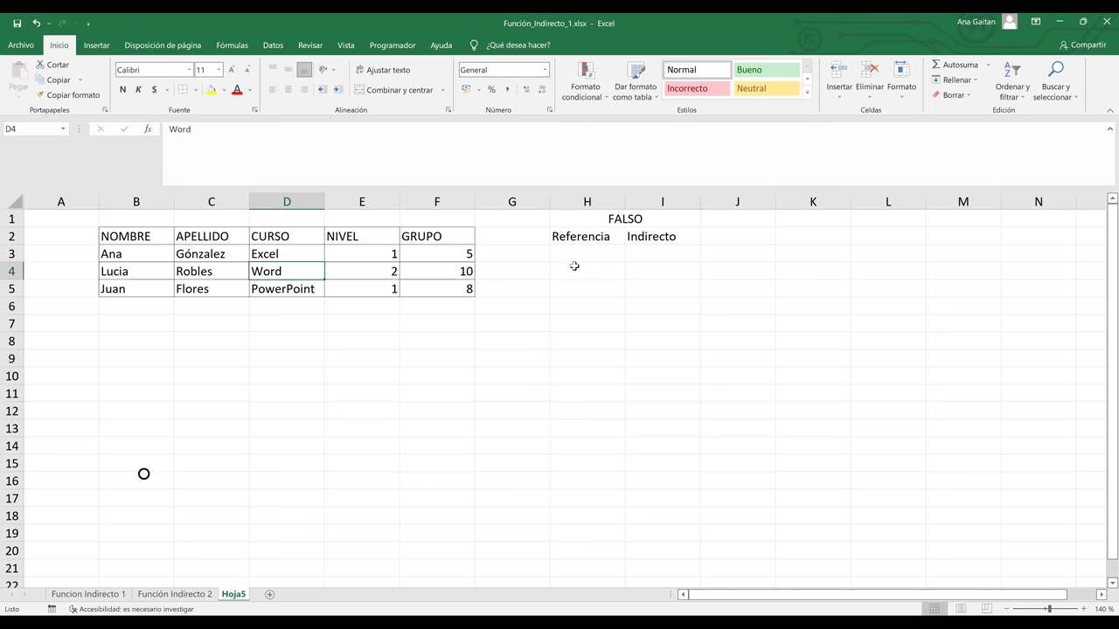
pyautogui.click(581, 253)
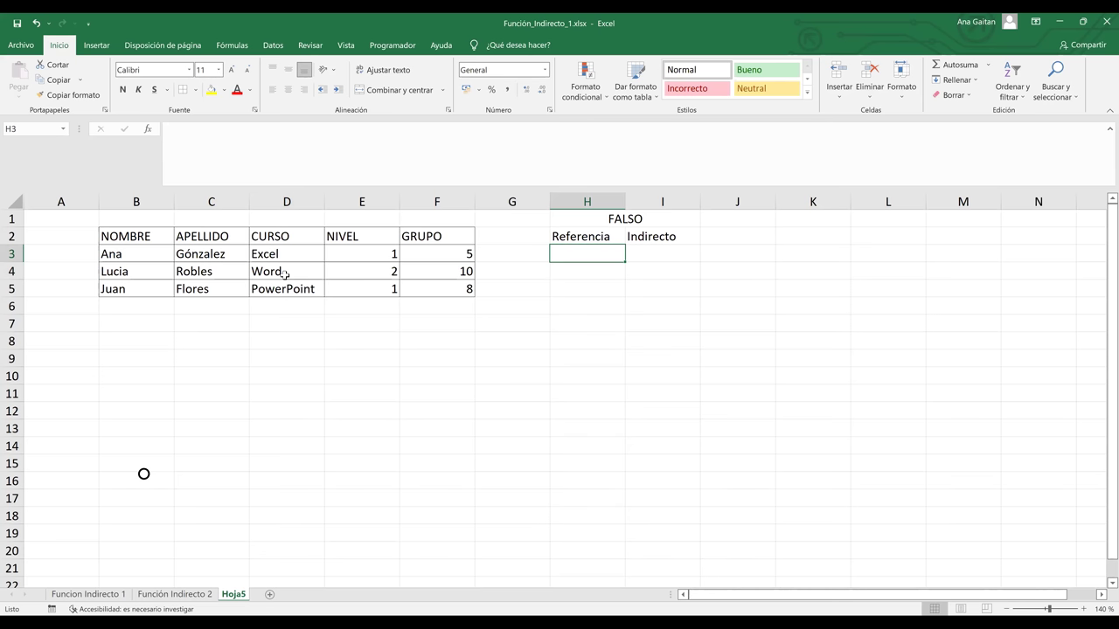
pyautogui.click(284, 274)
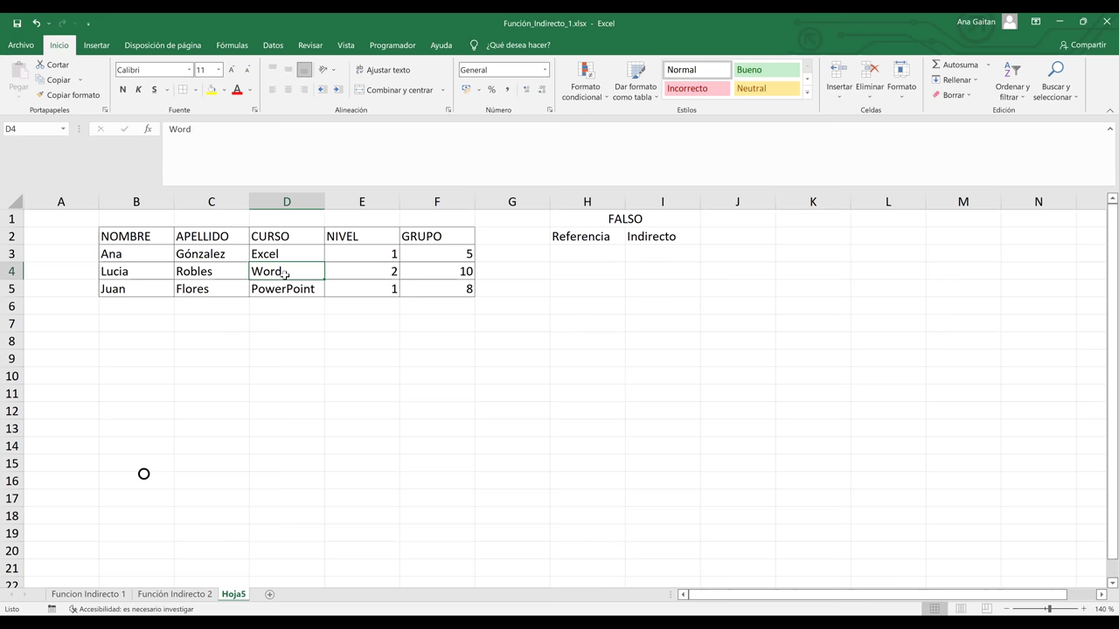
pyautogui.click(577, 253)
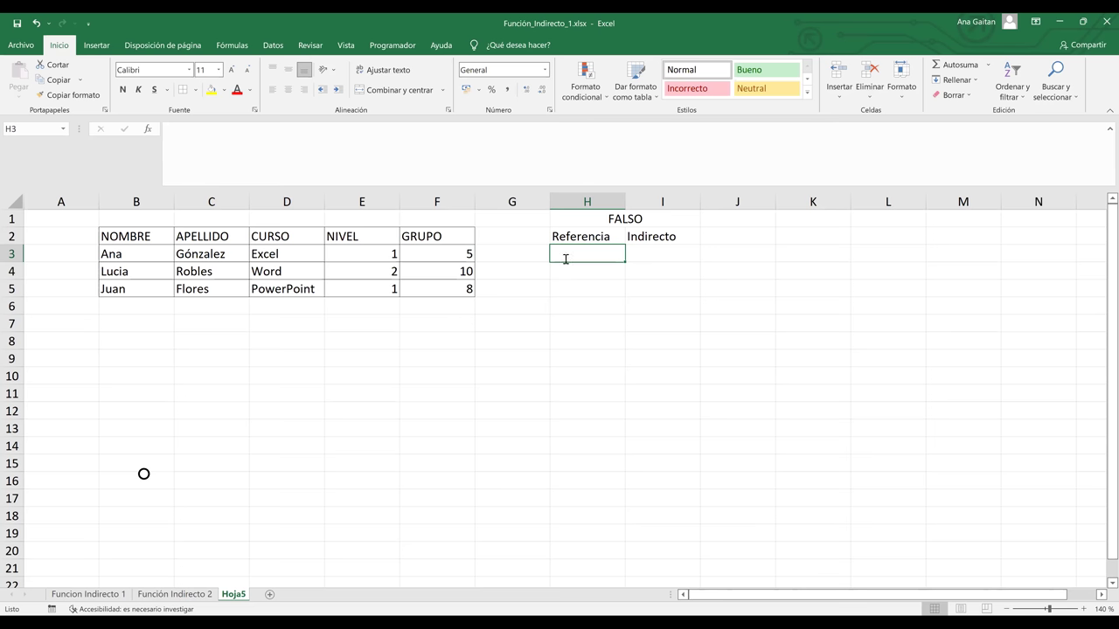
# Type the reference f4c4 in H3 and start a formula in I3
pyautogui.write('f4')
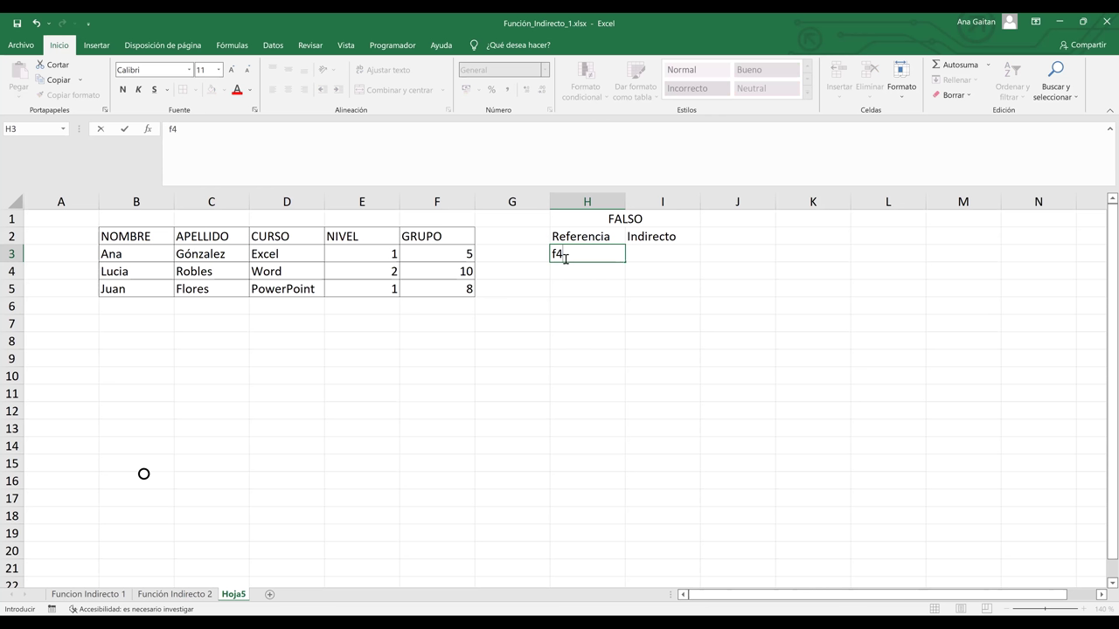
pyautogui.write('c')
pyautogui.write('4')
pyautogui.press('Tab')
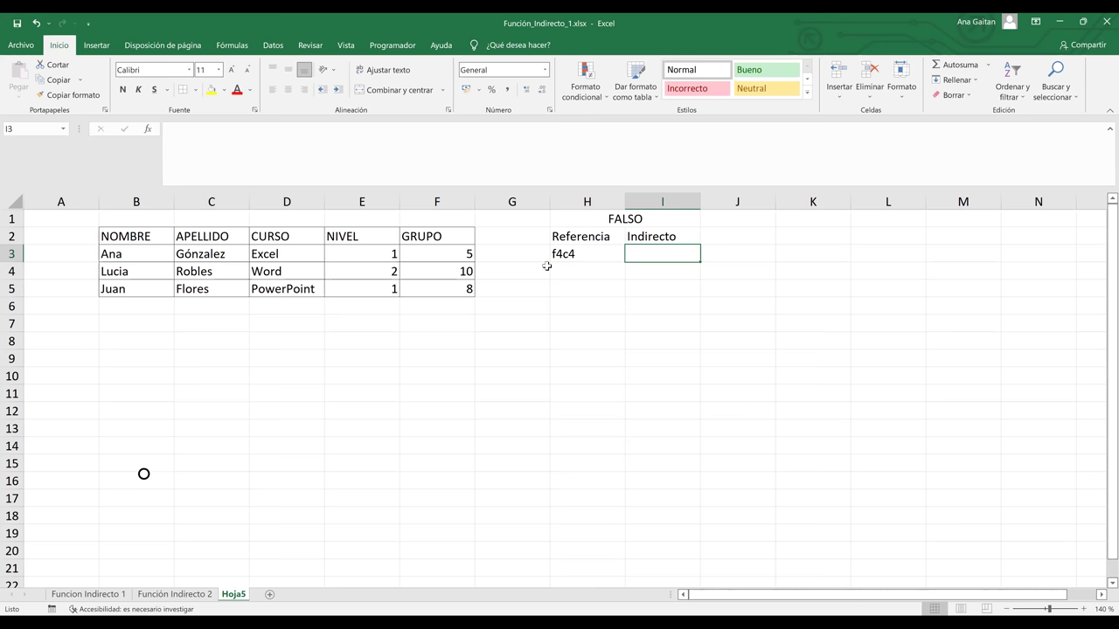
pyautogui.write('=')
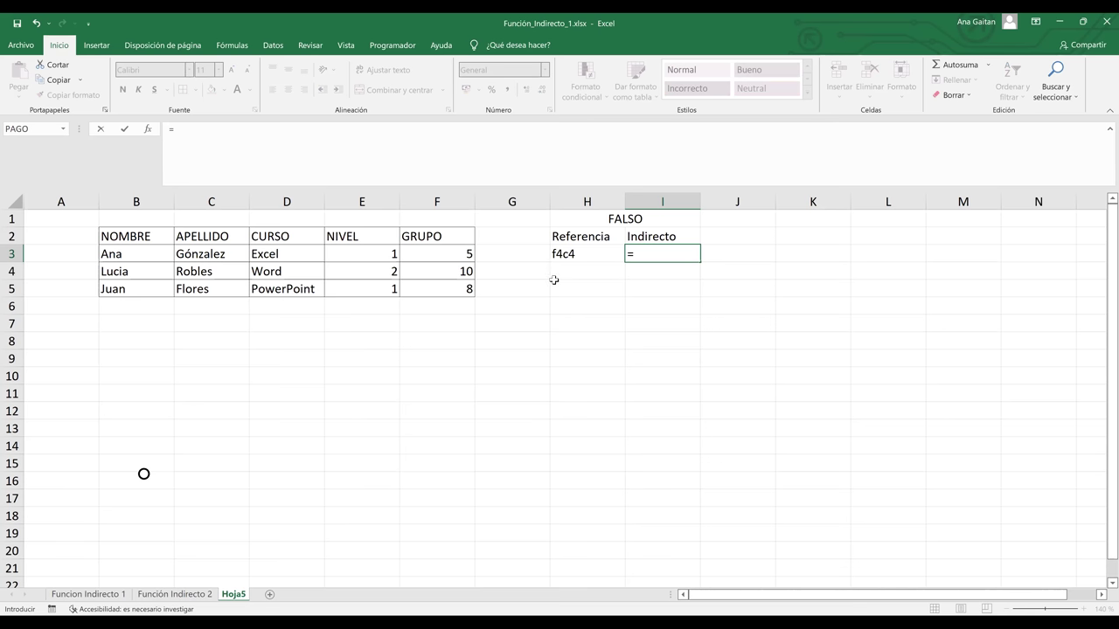
# Enter =INDIRECTO(H3;FALSO) in I3 so it returns Word
pyautogui.write('indire')
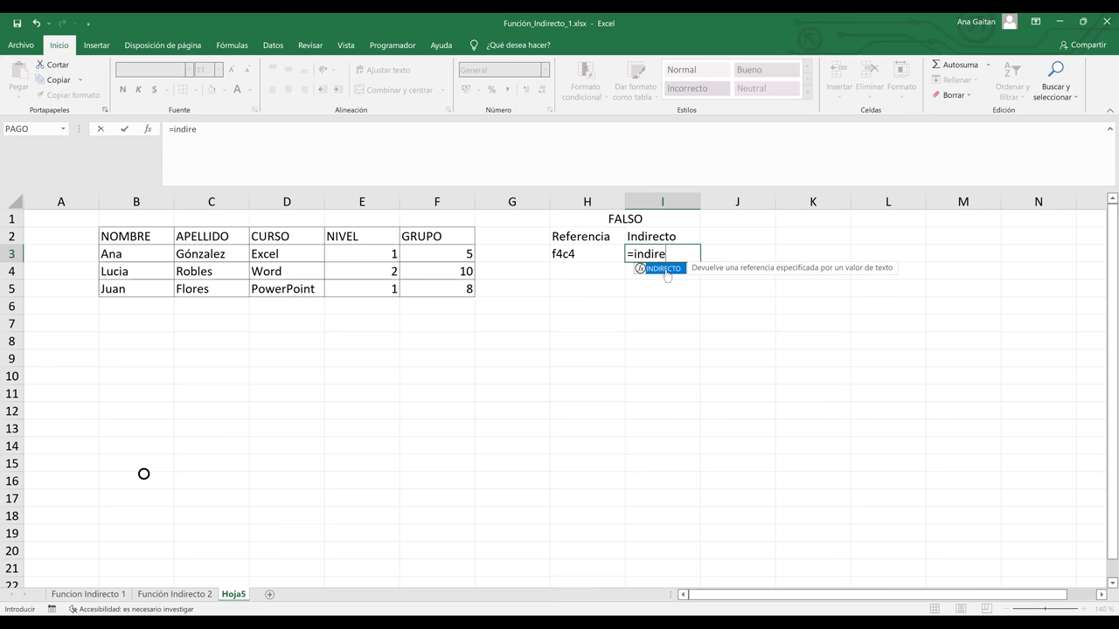
pyautogui.doubleClick(666, 269)
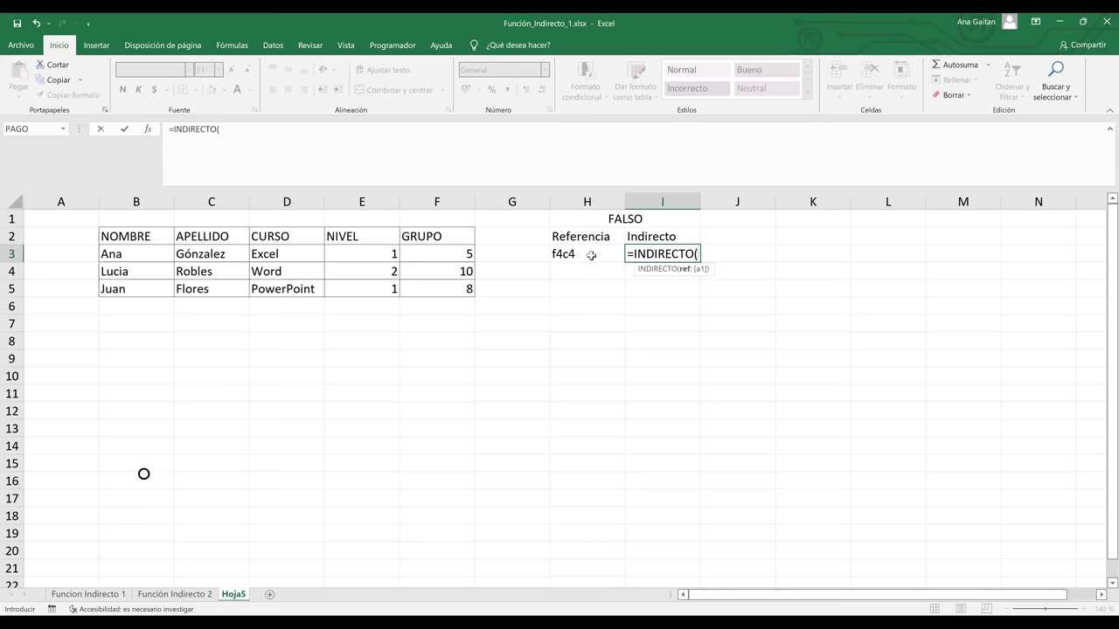
pyautogui.click(590, 256)
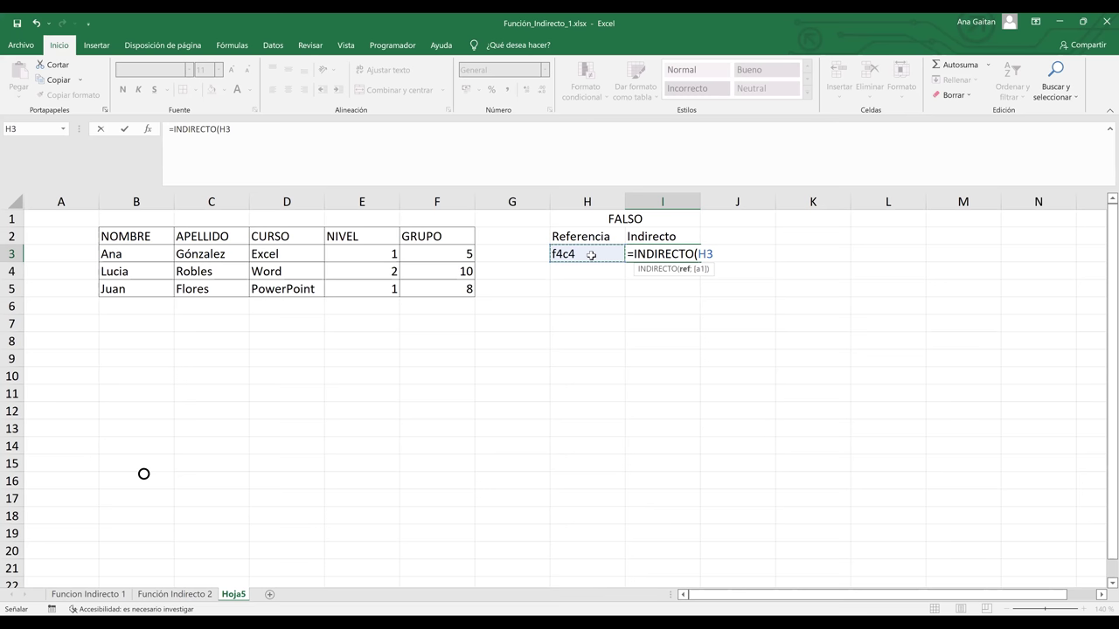
pyautogui.write(';')
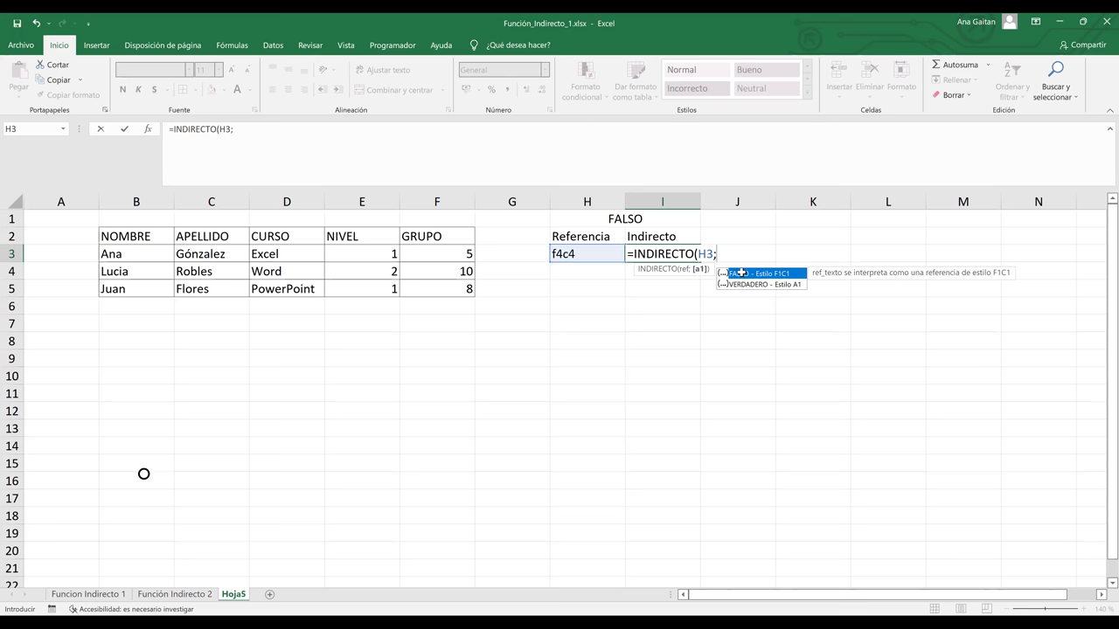
pyautogui.doubleClick(741, 273)
pyautogui.write(')')
pyautogui.press('Return')
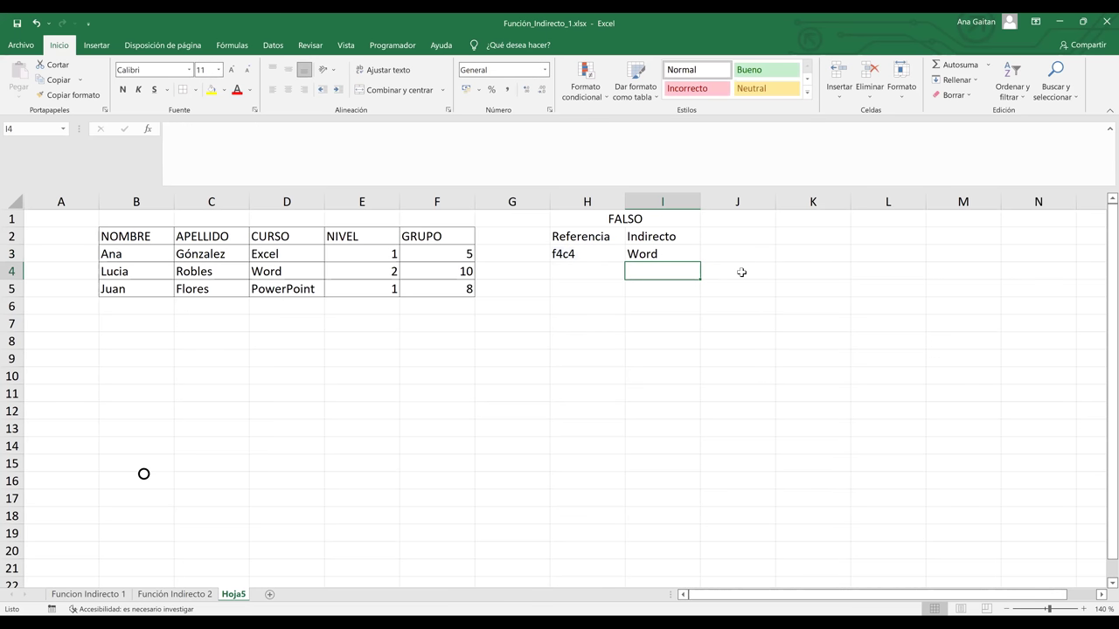
# Compare I3's result with the Word cell D4, then select H6:I6
pyautogui.press('Up')
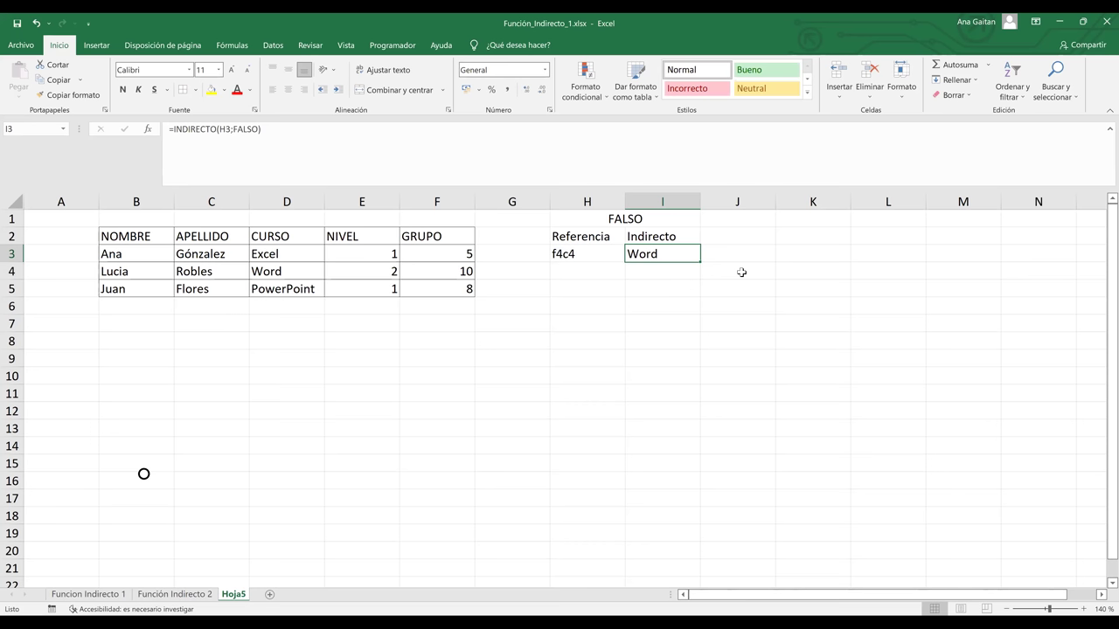
pyautogui.click(286, 272)
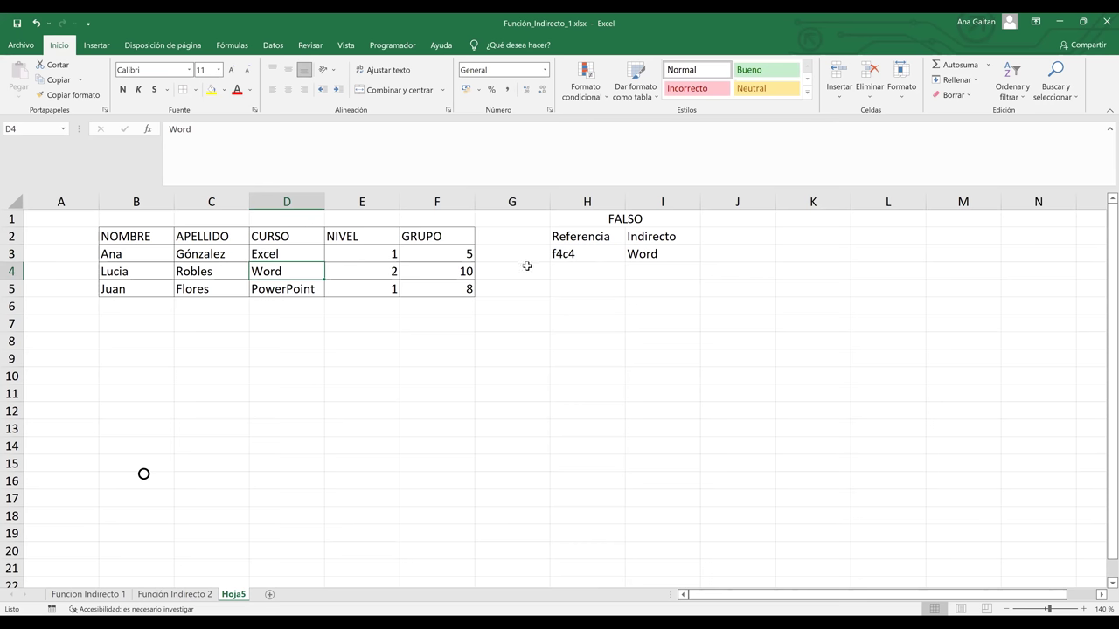
pyautogui.moveTo(608, 299); pyautogui.dragTo(651, 305)
# Merge and centre H6:I6 with the title Verdadera
pyautogui.click(378, 94)
pyautogui.write('V')
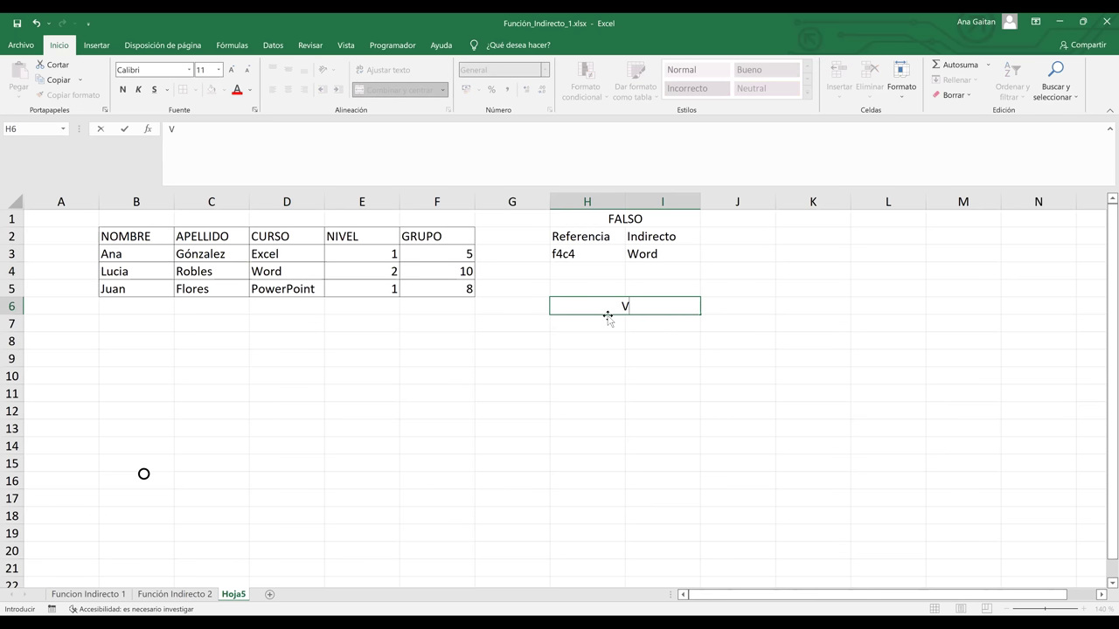
pyautogui.write('erdadera')
pyautogui.press('Return')
# Enter the headers Referencia in H7 and Indirecto in I7
pyautogui.write('RE')
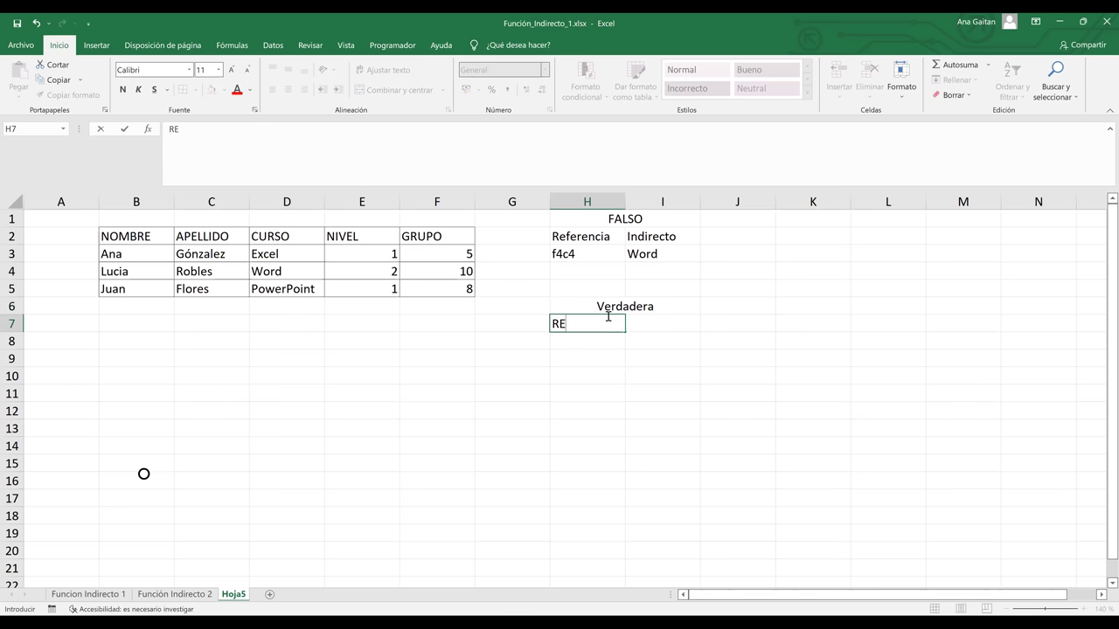
pyautogui.press('BackSpace')
pyautogui.write('eferencia')
pyautogui.press('Tab')
pyautogui.write('Indire')
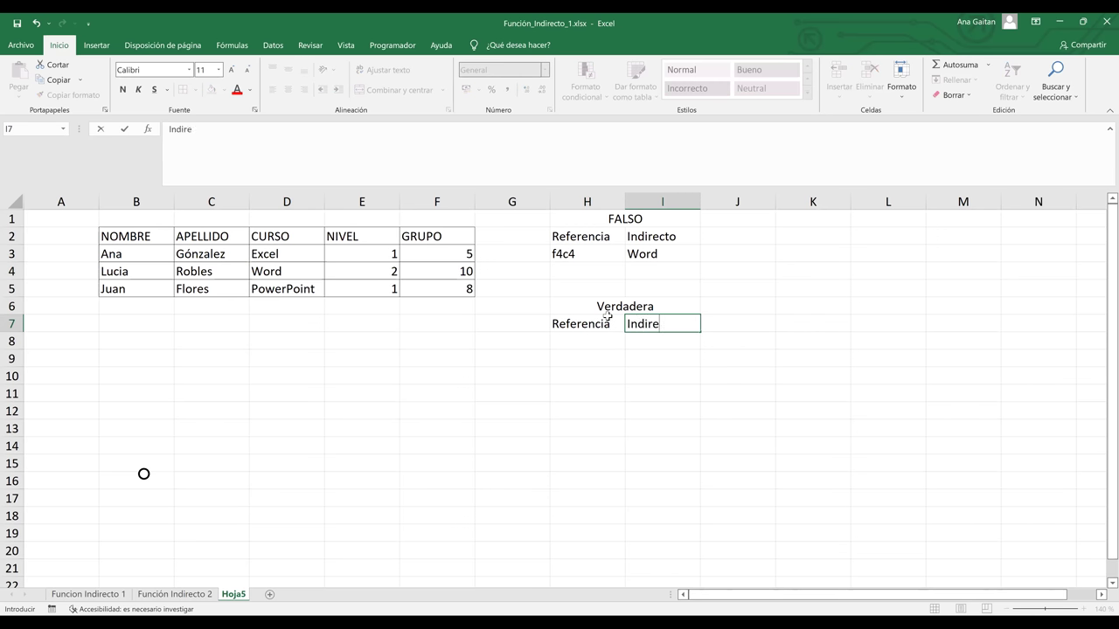
pyautogui.write('cto')
pyautogui.press('Return')
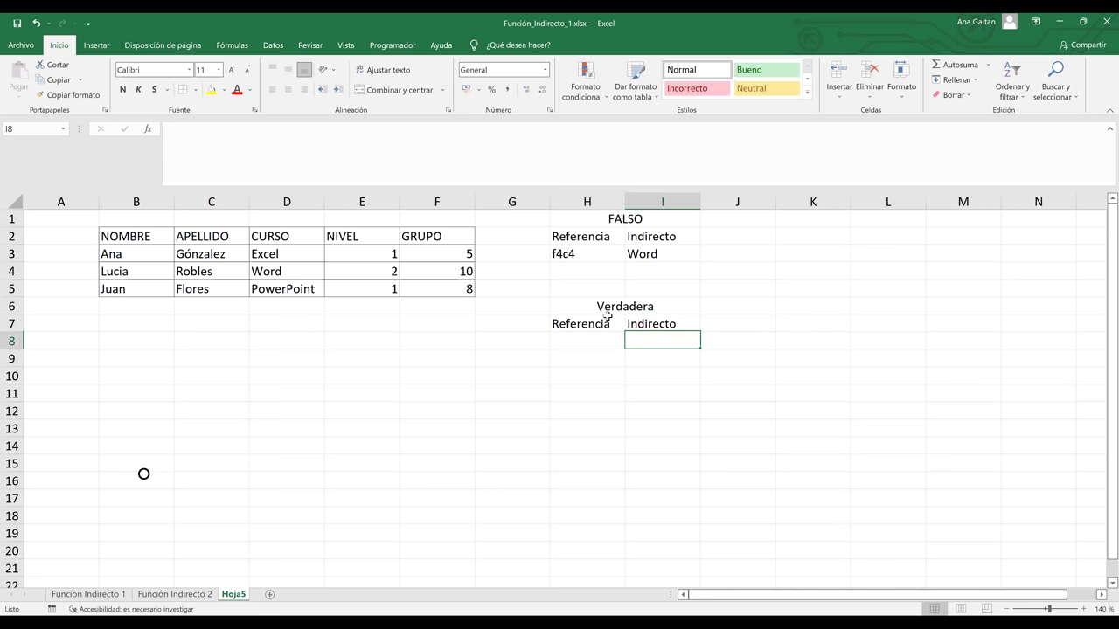
pyautogui.press('Left')
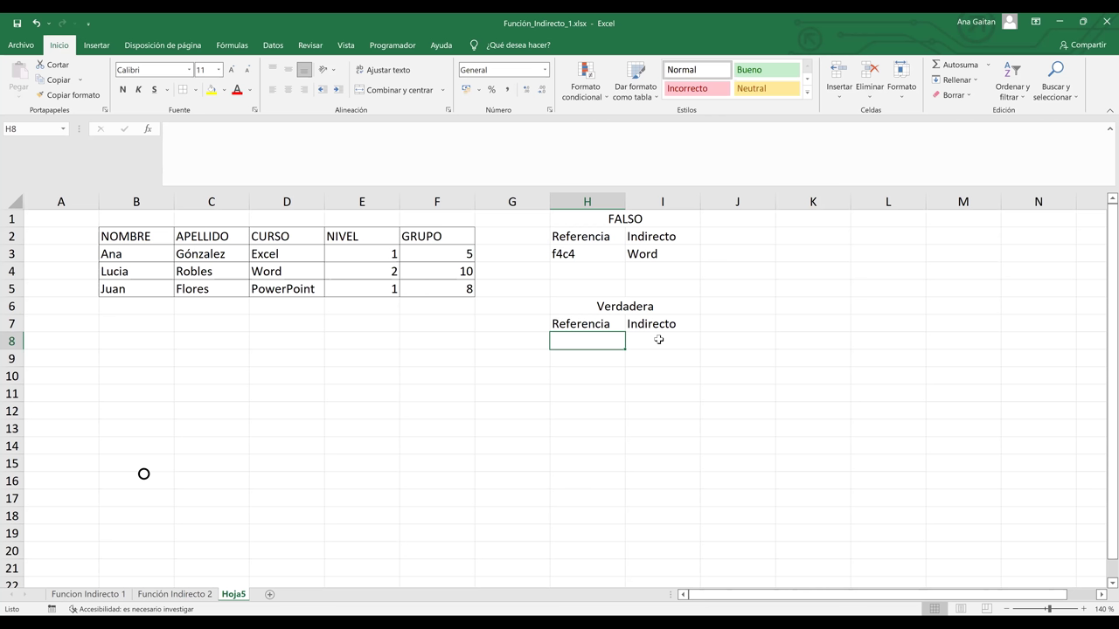
# Enter c4 in H8, then highlight column C and row 4 to locate the referenced cell
pyautogui.write('c')
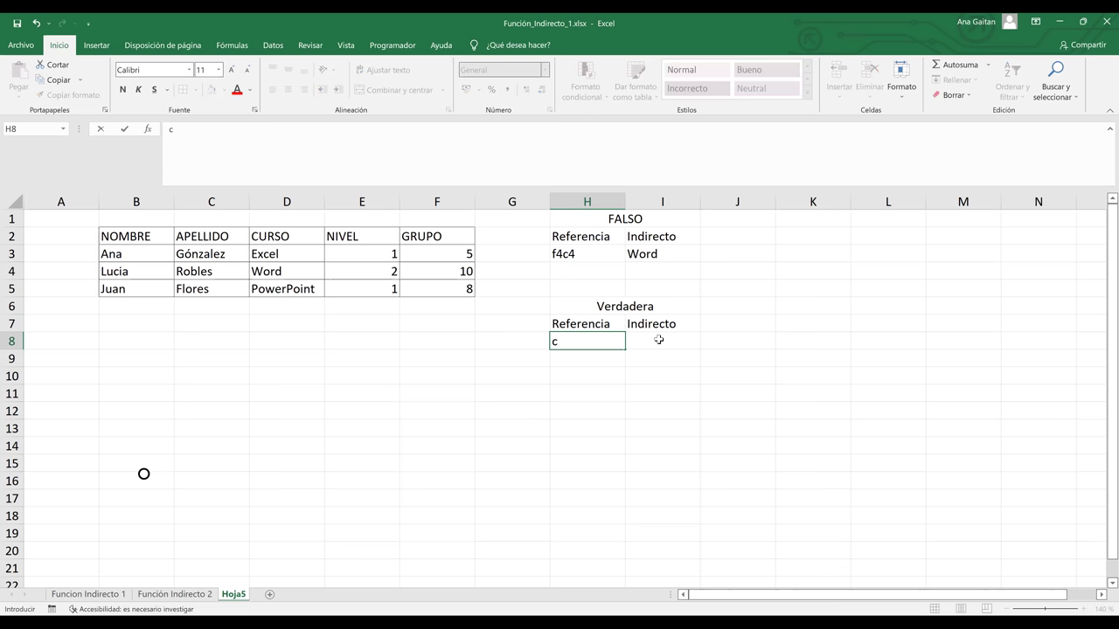
pyautogui.write('4')
pyautogui.click(659, 339)
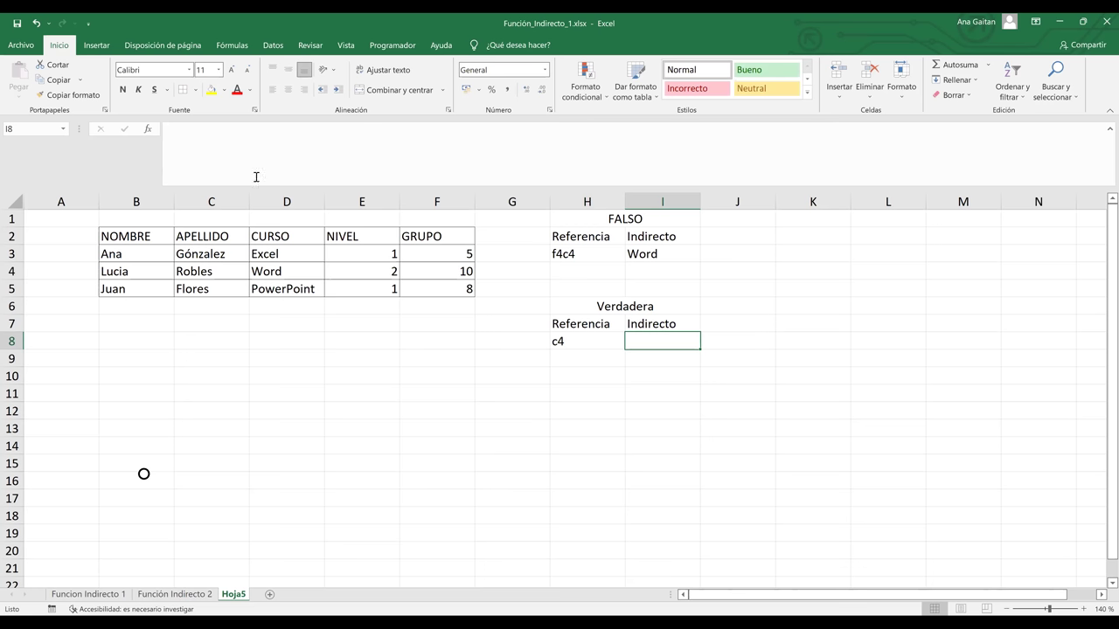
pyautogui.click(211, 201)
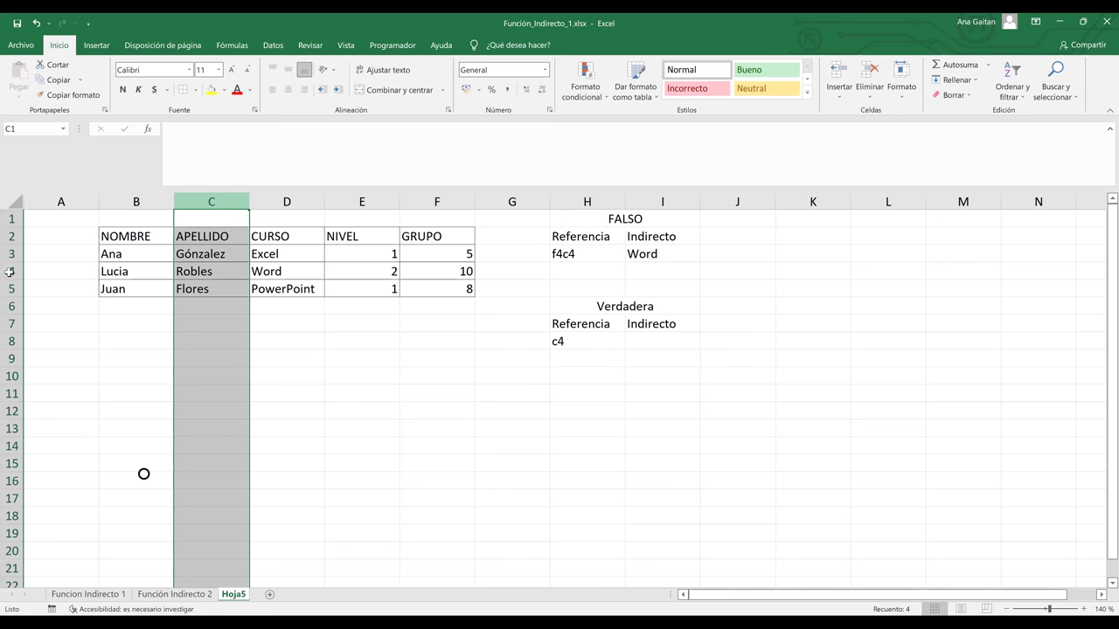
pyautogui.keyDown('ctrl'); pyautogui.click(11, 271); pyautogui.keyUp('ctrl')
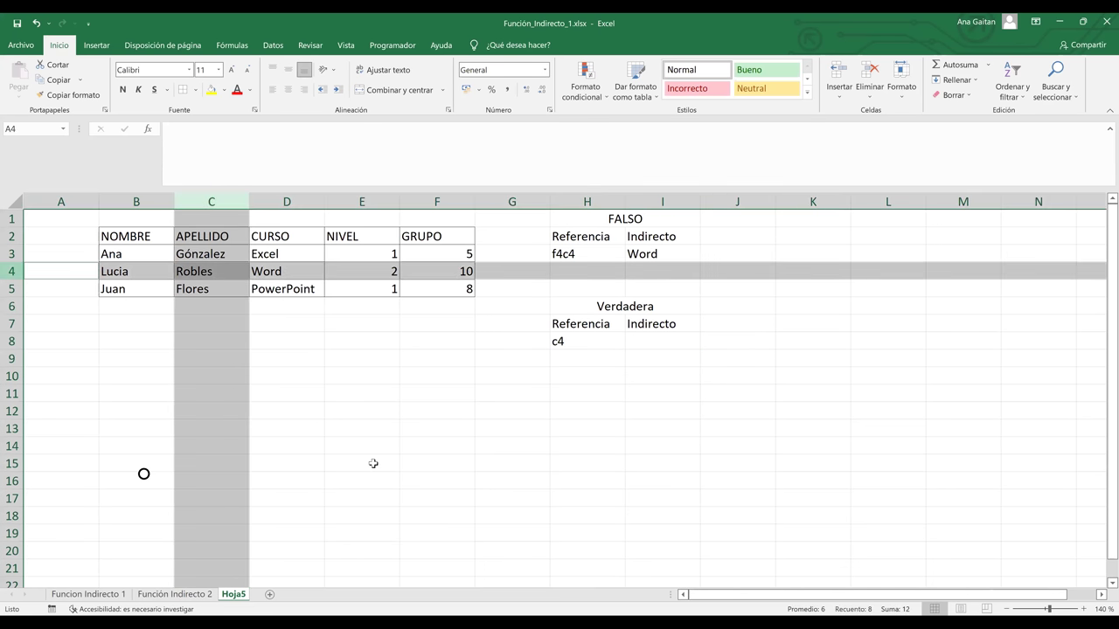
pyautogui.click(664, 346)
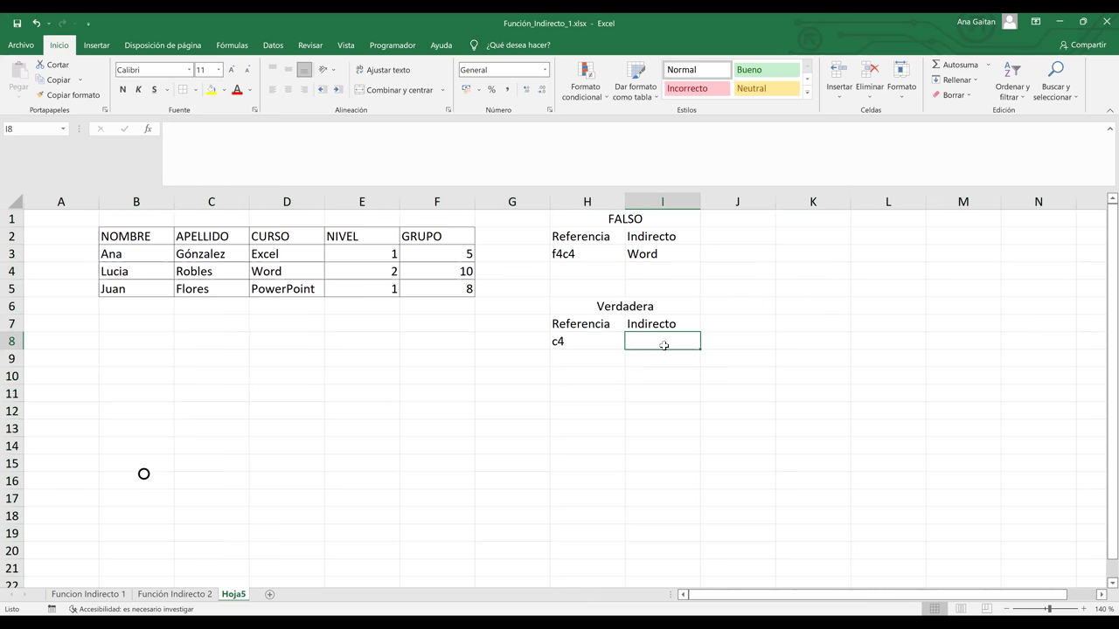
# Enter =INDIRECTO(H8;VERDADERO) in I8 and confirm it returns Robles from C4
pyautogui.write('=')
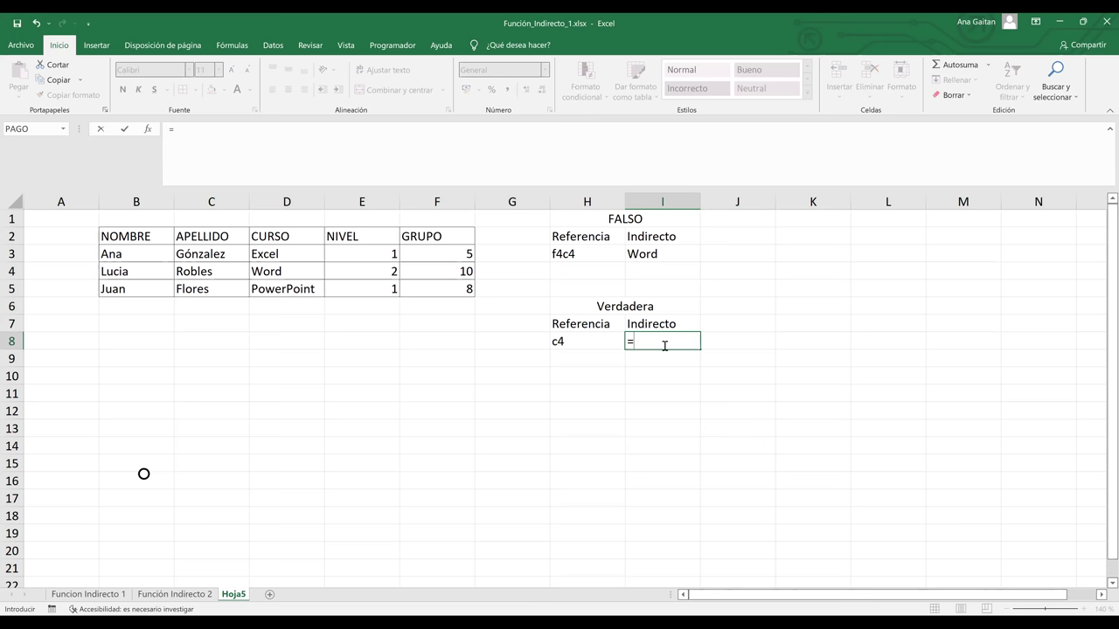
pyautogui.write('indire')
pyautogui.doubleClick(664, 356)
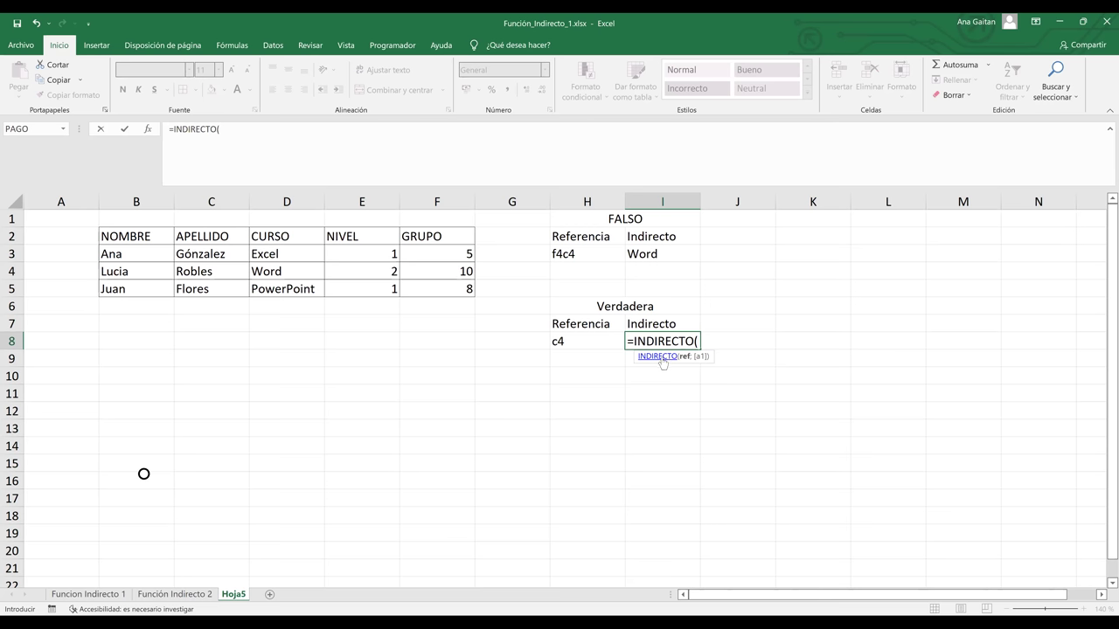
pyautogui.click(605, 341)
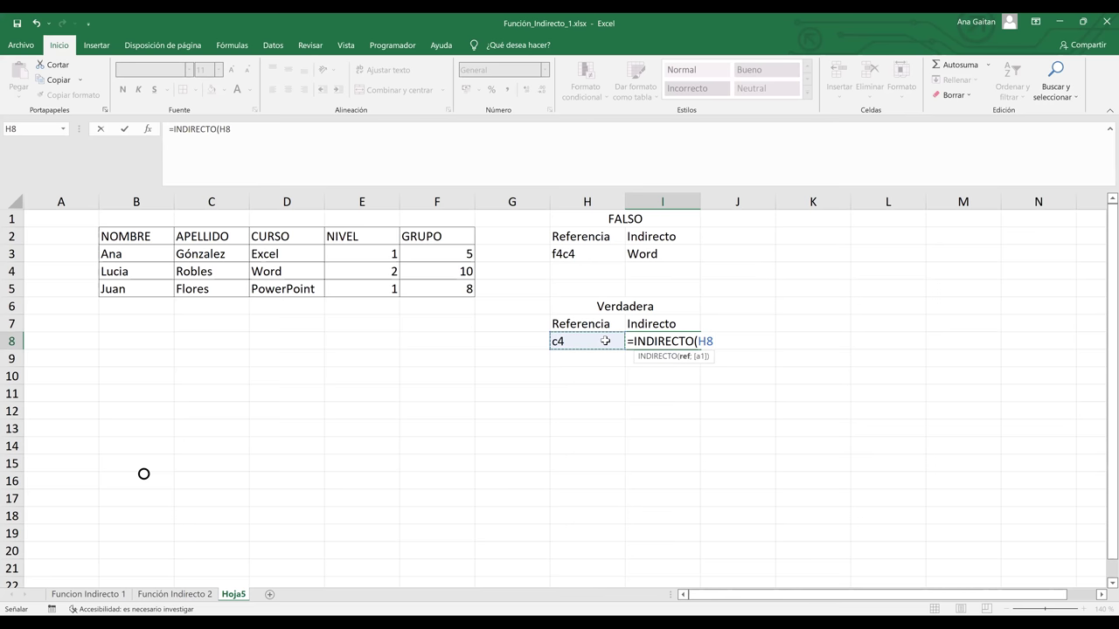
pyautogui.press('F8')
pyautogui.write(';')
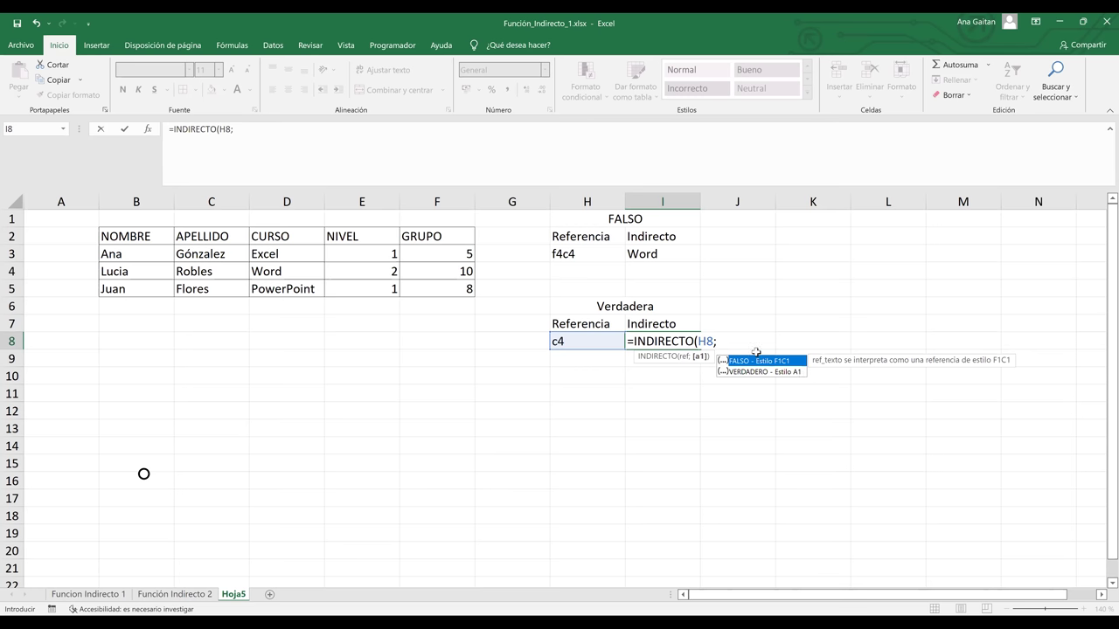
pyautogui.press('Down')
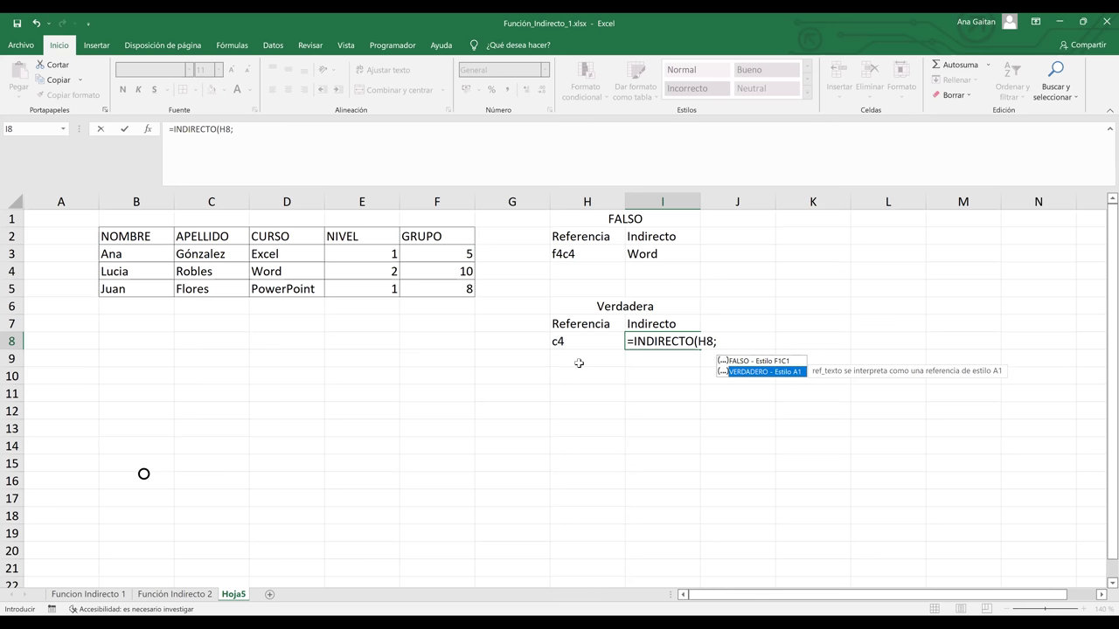
pyautogui.doubleClick(749, 373)
pyautogui.write(')')
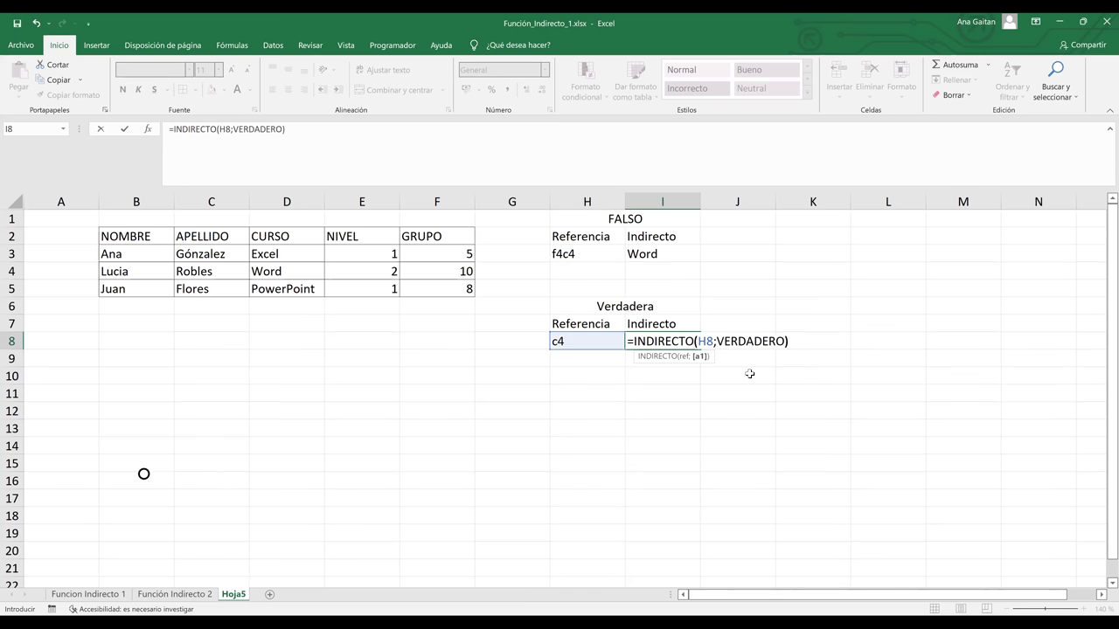
pyautogui.press('Return')
pyautogui.press('Up')
pyautogui.click(203, 267)
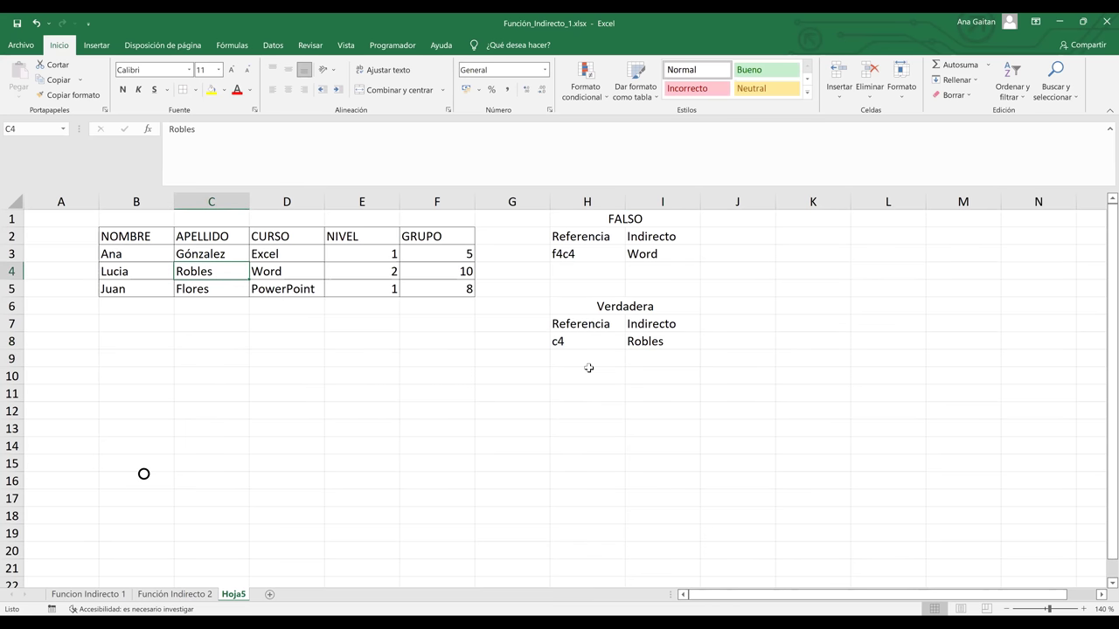
pyautogui.click(588, 342)
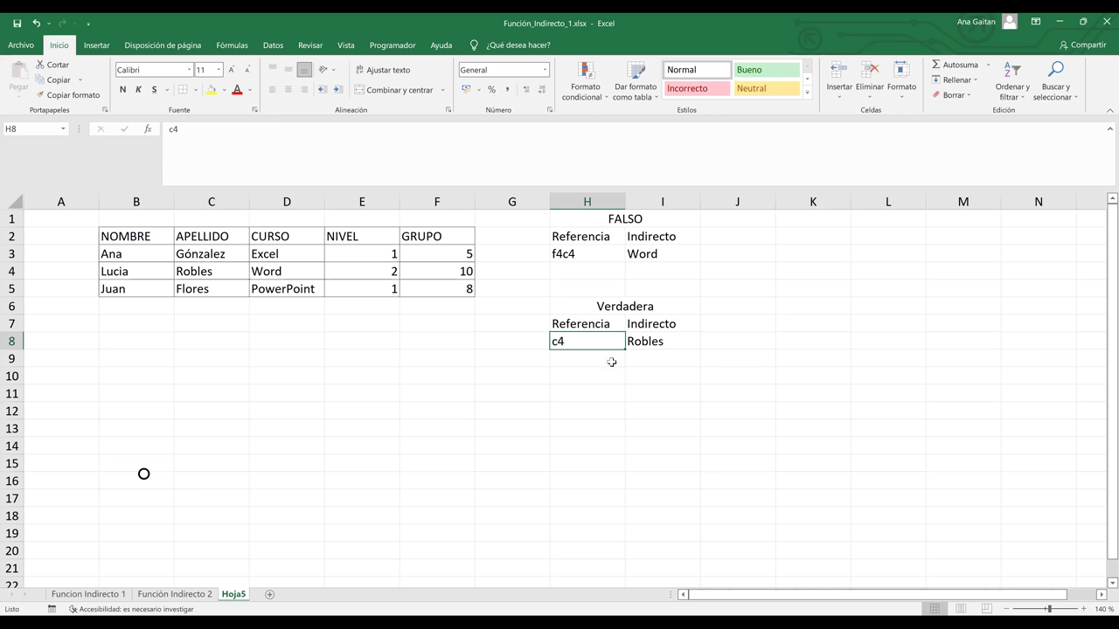
pyautogui.click(585, 253)
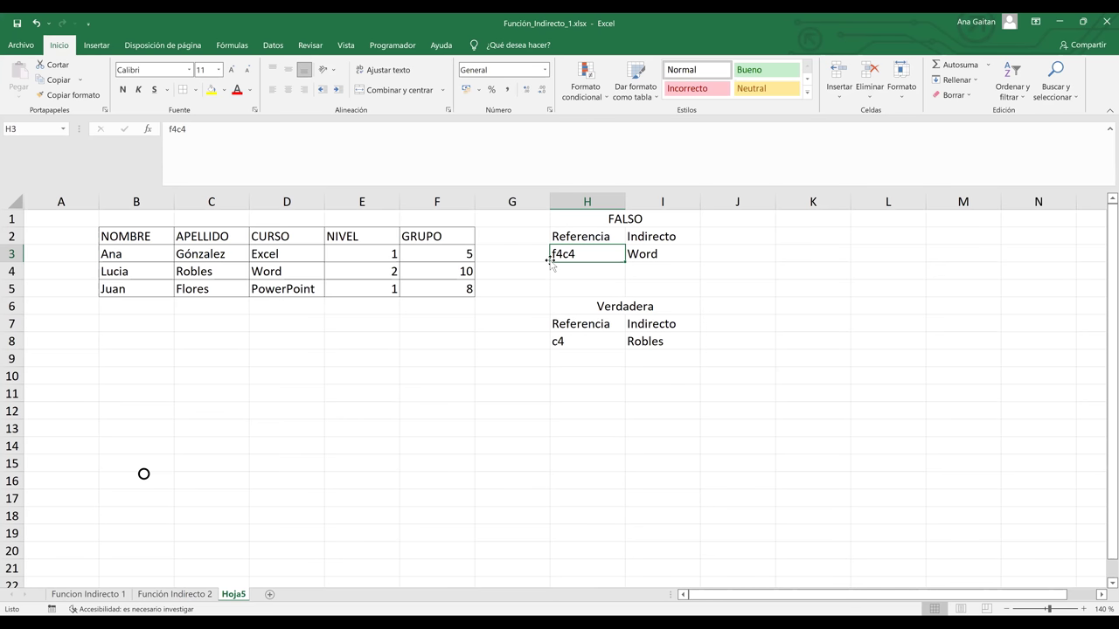
pyautogui.click(646, 379)
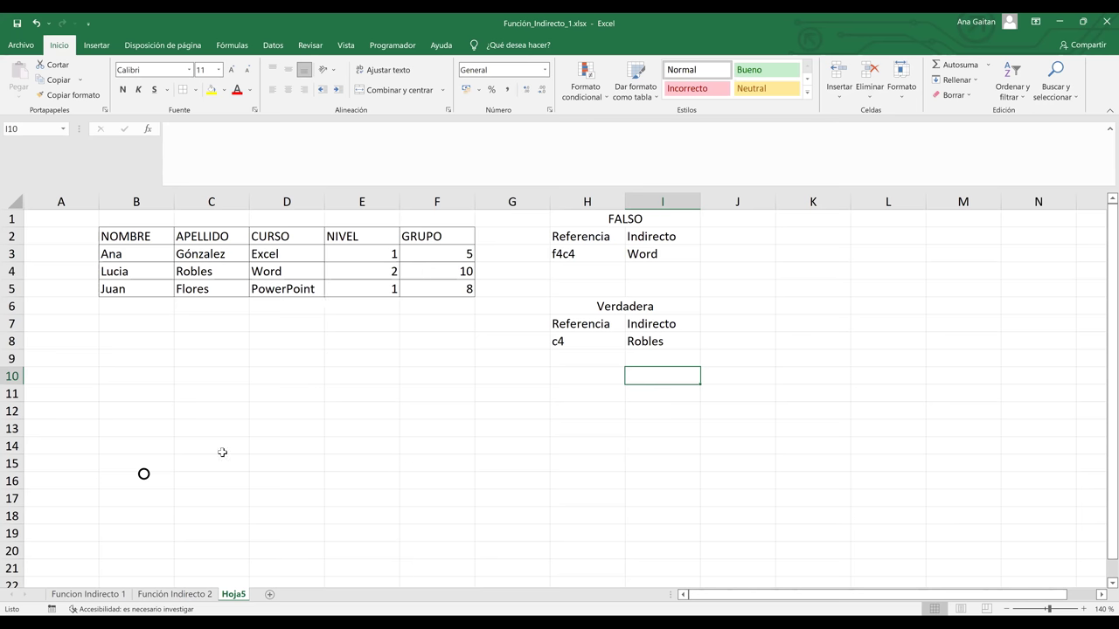
pyautogui.moveTo(129, 236); pyautogui.dragTo(468, 297)
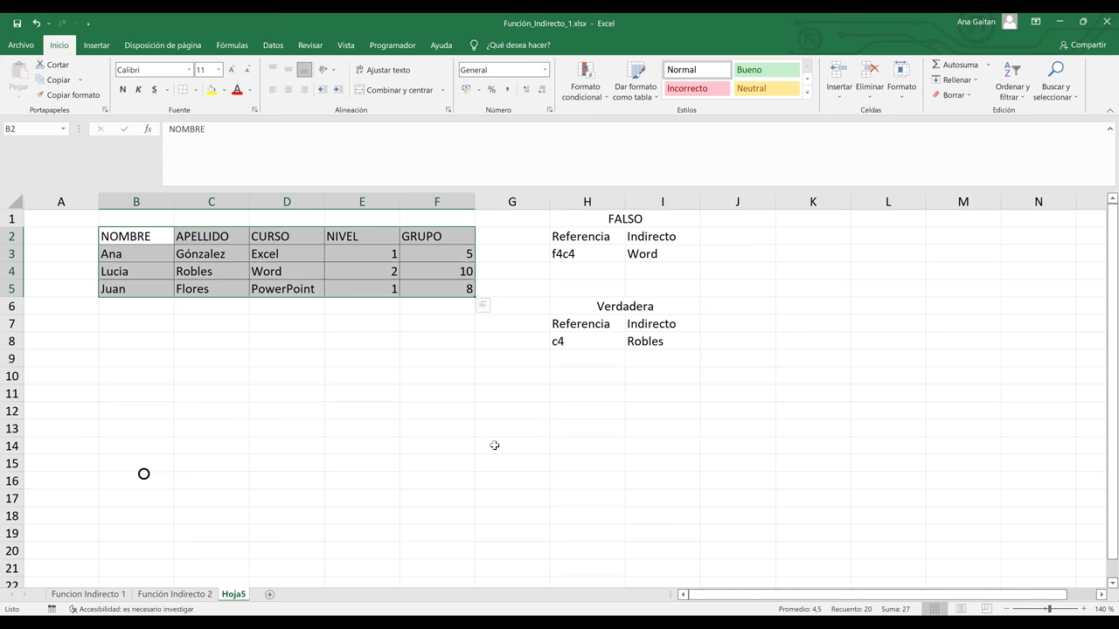
# Copy Hoja5 to the end of the workbook as Hoja6, deleting an accidental blank sheet
pyautogui.click(287, 398)
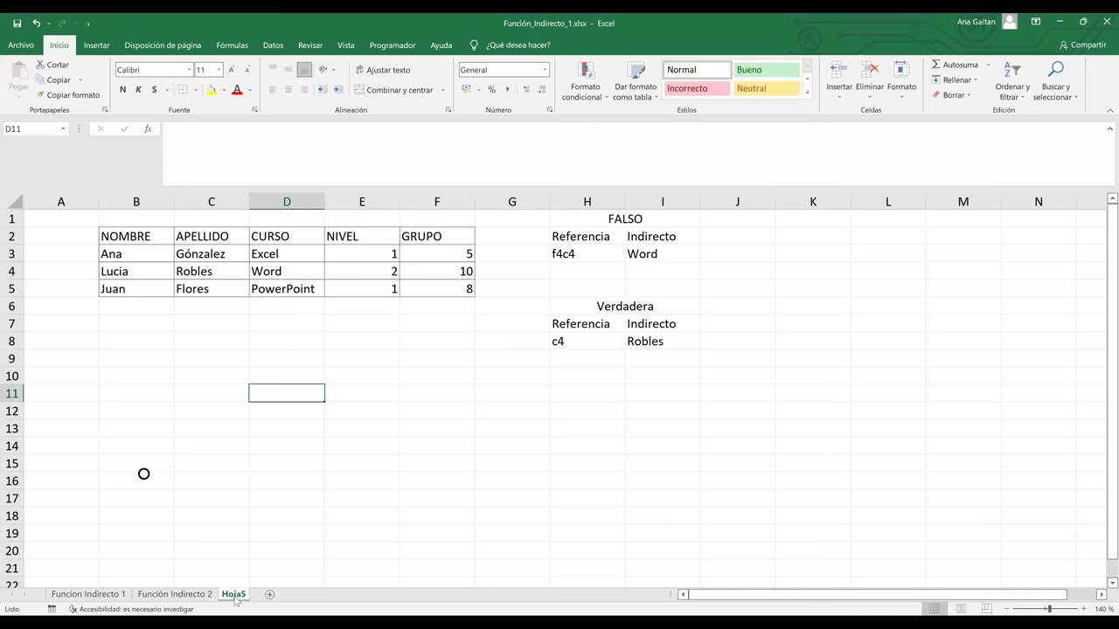
pyautogui.rightClick(235, 600)
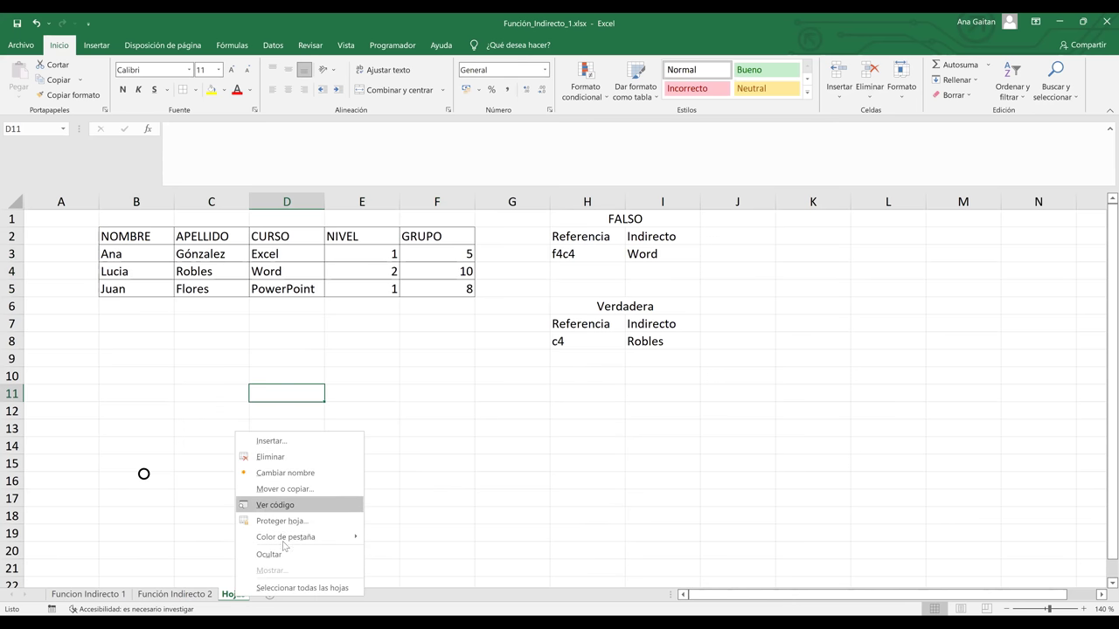
pyautogui.click(283, 492)
pyautogui.click(225, 573)
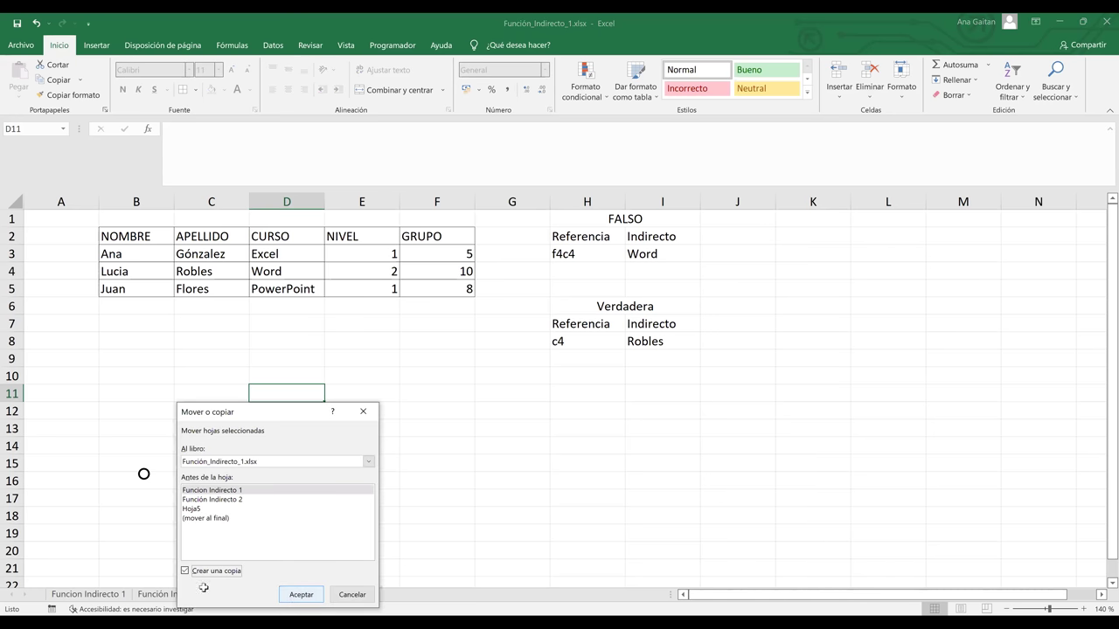
pyautogui.click(299, 595)
pyautogui.moveTo(300, 598); pyautogui.dragTo(298, 596)
pyautogui.doubleClick(282, 594)
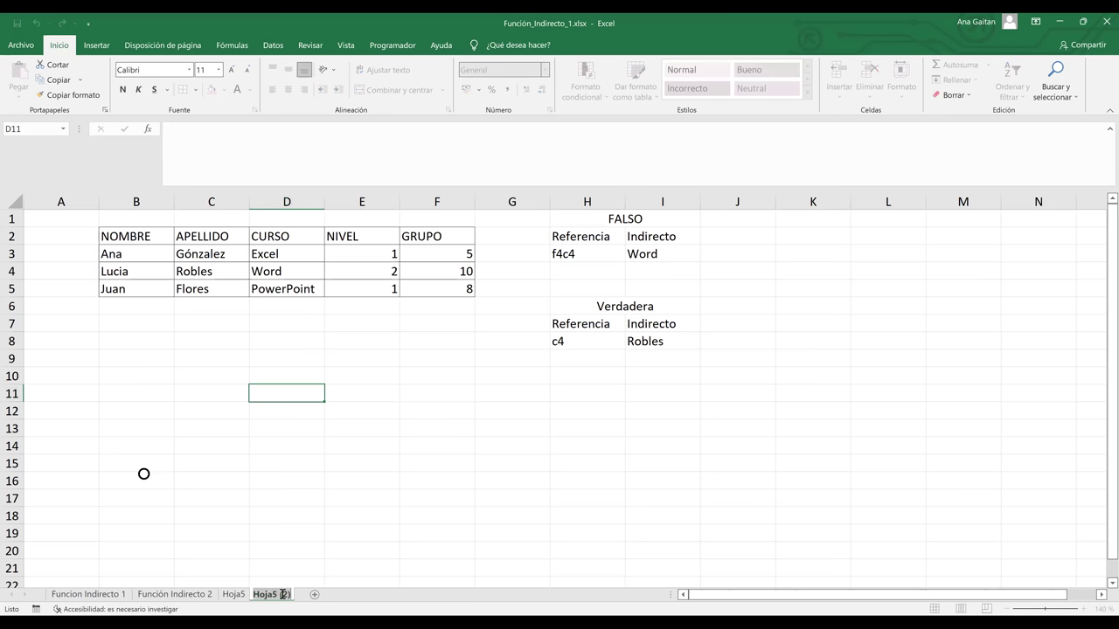
pyautogui.write('Hoja6')
pyautogui.press('Return')
pyautogui.click(300, 594)
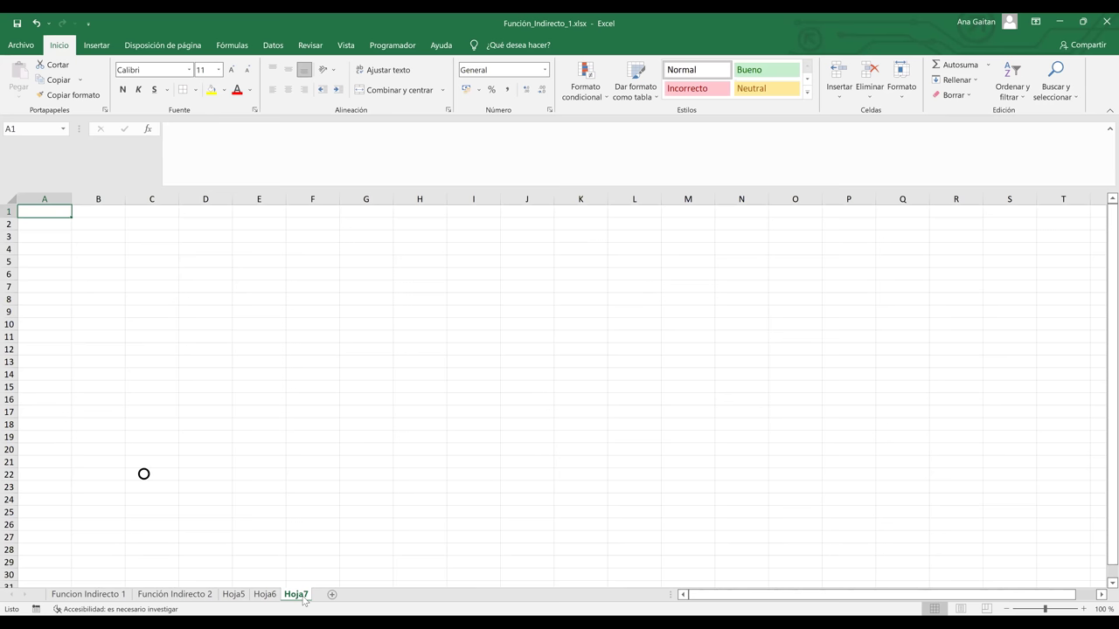
pyautogui.rightClick(302, 594)
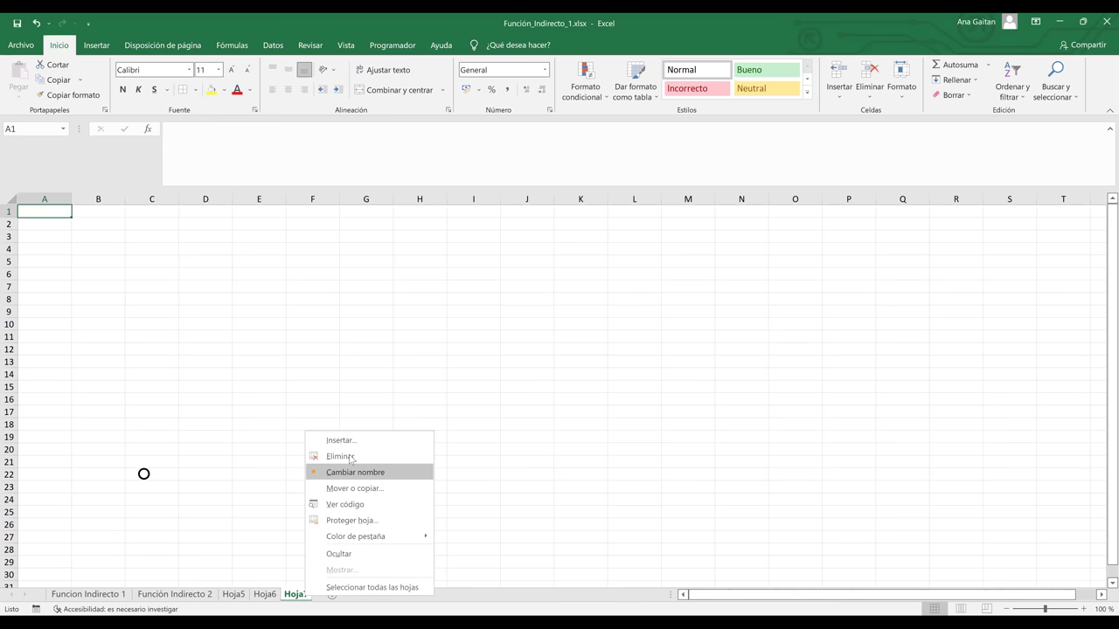
pyautogui.click(349, 457)
# Copy Hoja6 to the end of the workbook and rename the copy Hoja7
pyautogui.rightClick(267, 599)
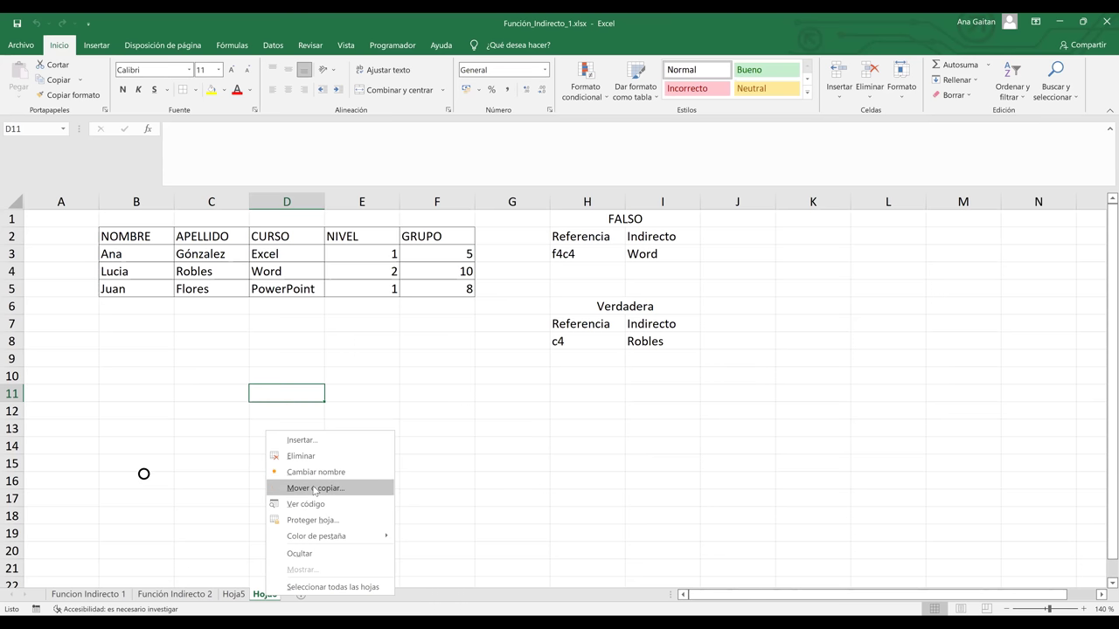
pyautogui.click(314, 488)
pyautogui.click(216, 565)
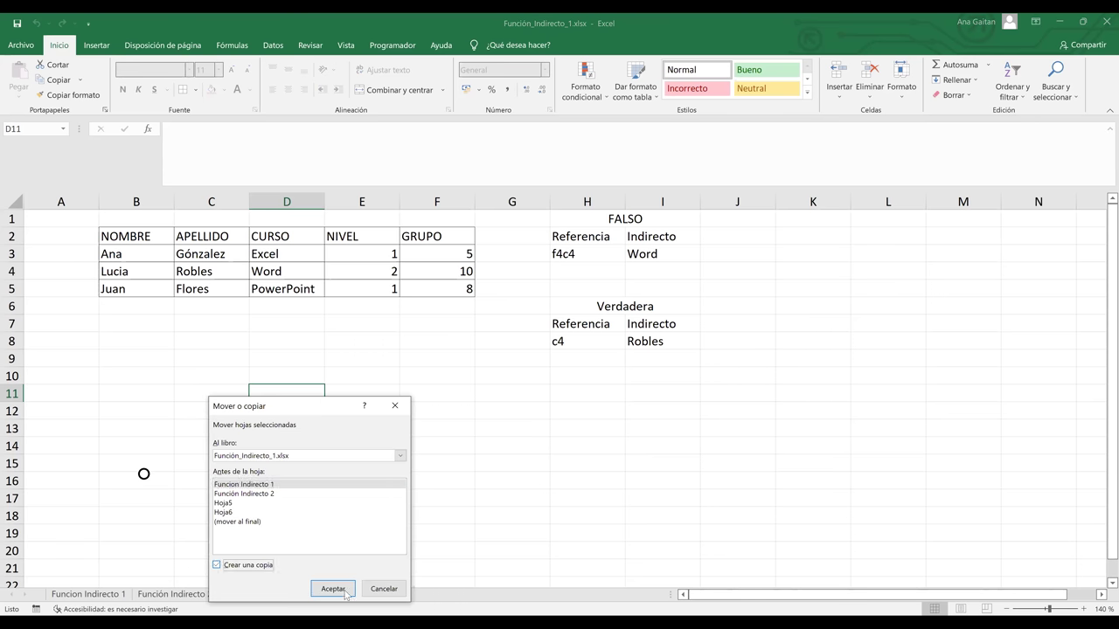
pyautogui.click(340, 588)
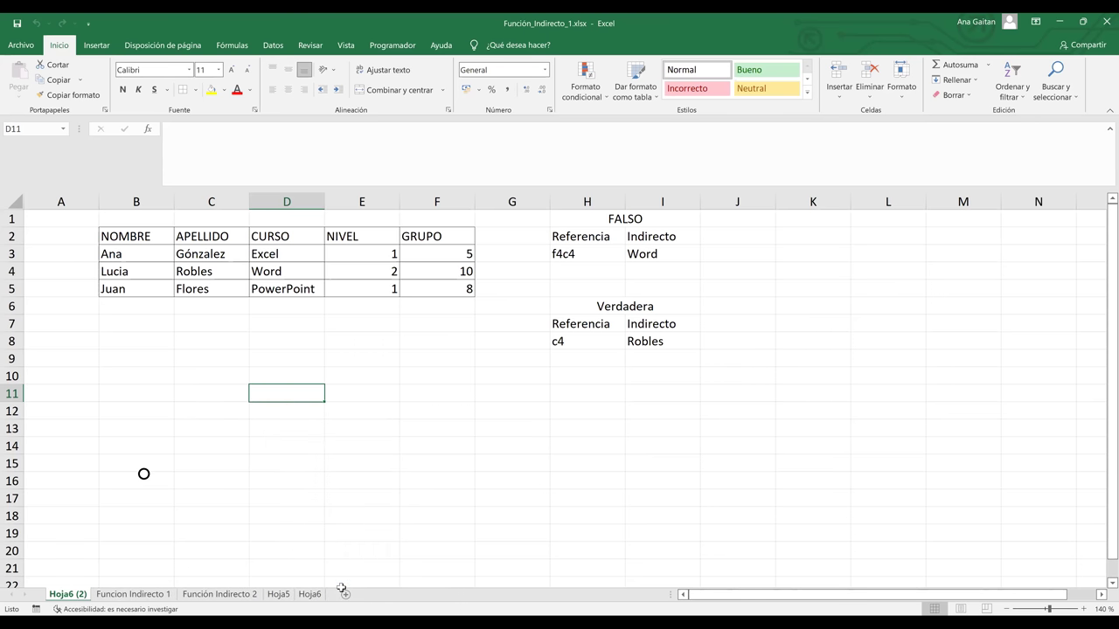
pyautogui.moveTo(272, 600); pyautogui.dragTo(331, 600)
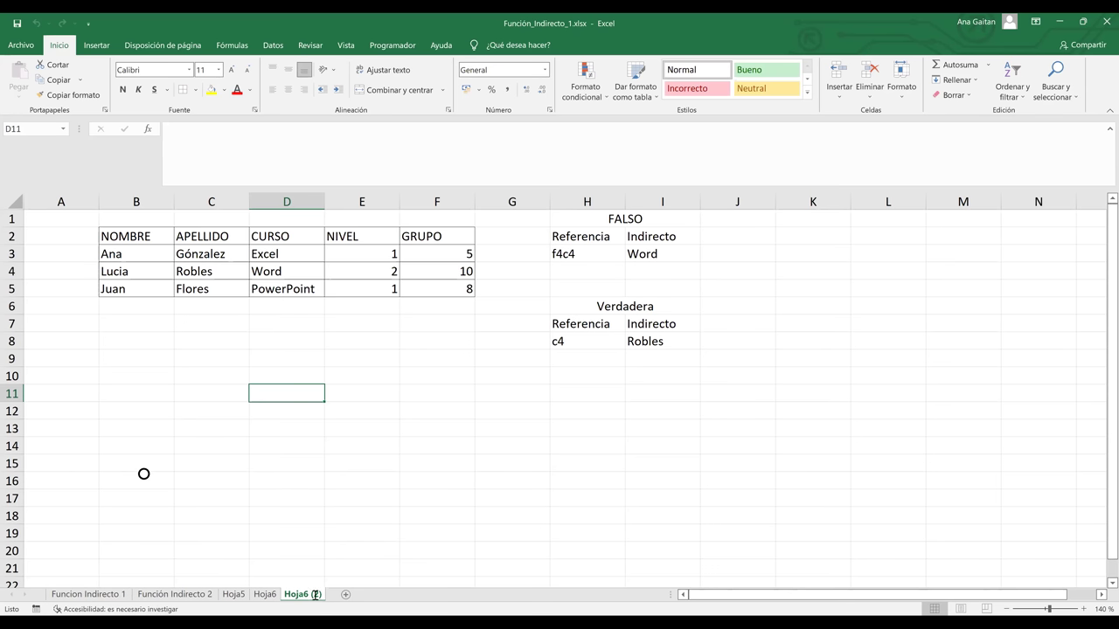
pyautogui.doubleClick(315, 595)
pyautogui.press('End')
pyautogui.press('BackSpace')
pyautogui.press('BackSpace')
pyautogui.press('BackSpace')
pyautogui.press('BackSpace')
pyautogui.press('BackSpace')
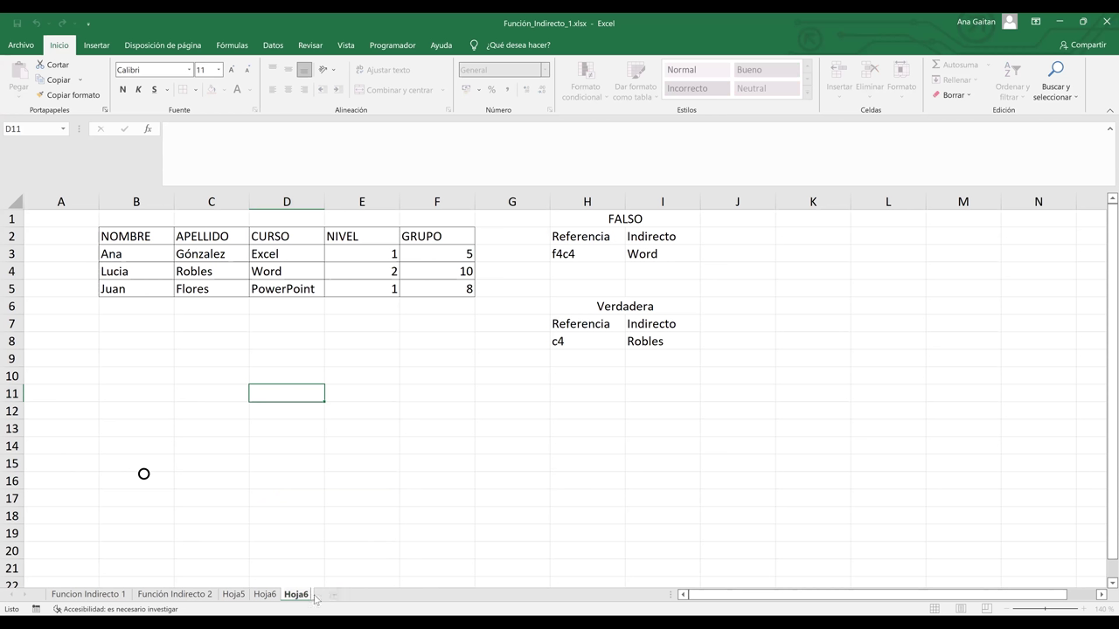
pyautogui.write('7')
pyautogui.press('Return')
pyautogui.click(362, 568)
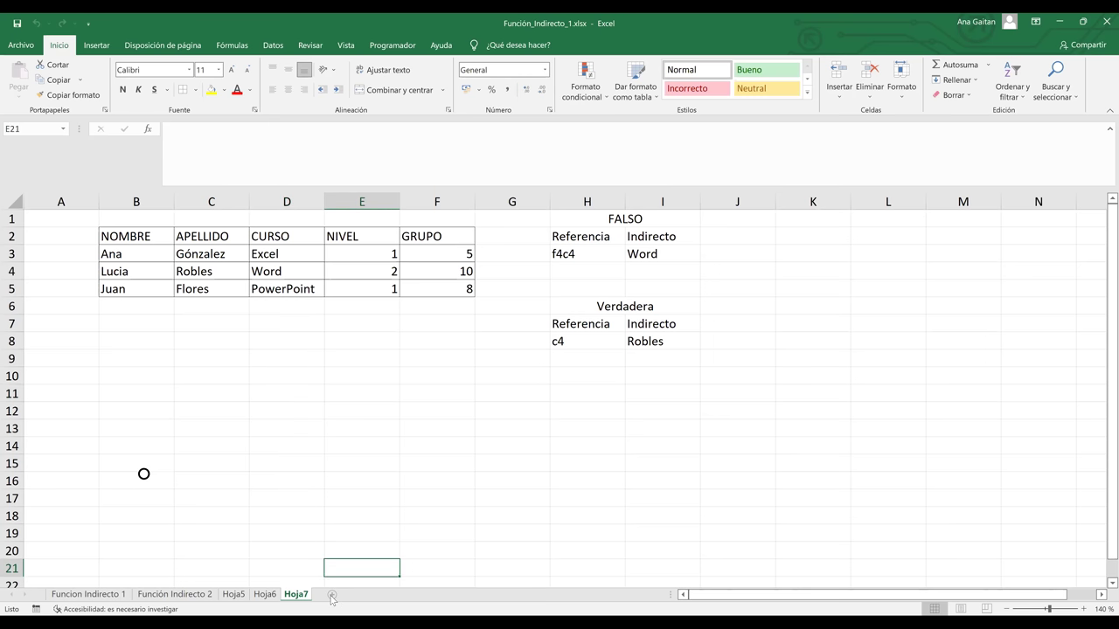
# On a new sheet, type the headers Hojas, Columna, Fila and Valor across B2:E2
pyautogui.click(332, 595)
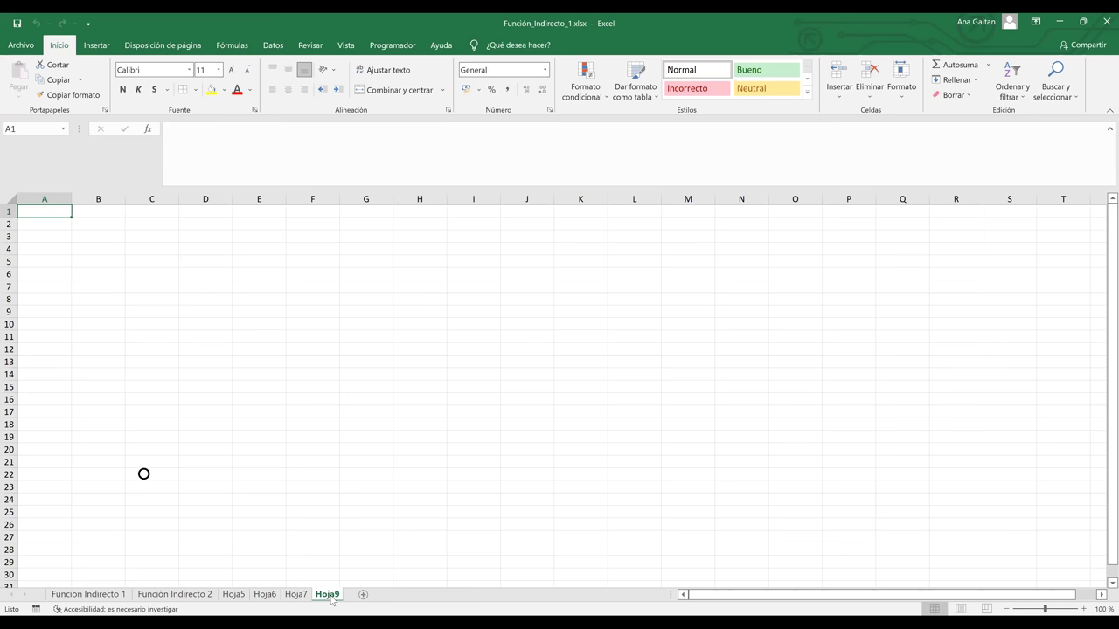
pyautogui.click(95, 228)
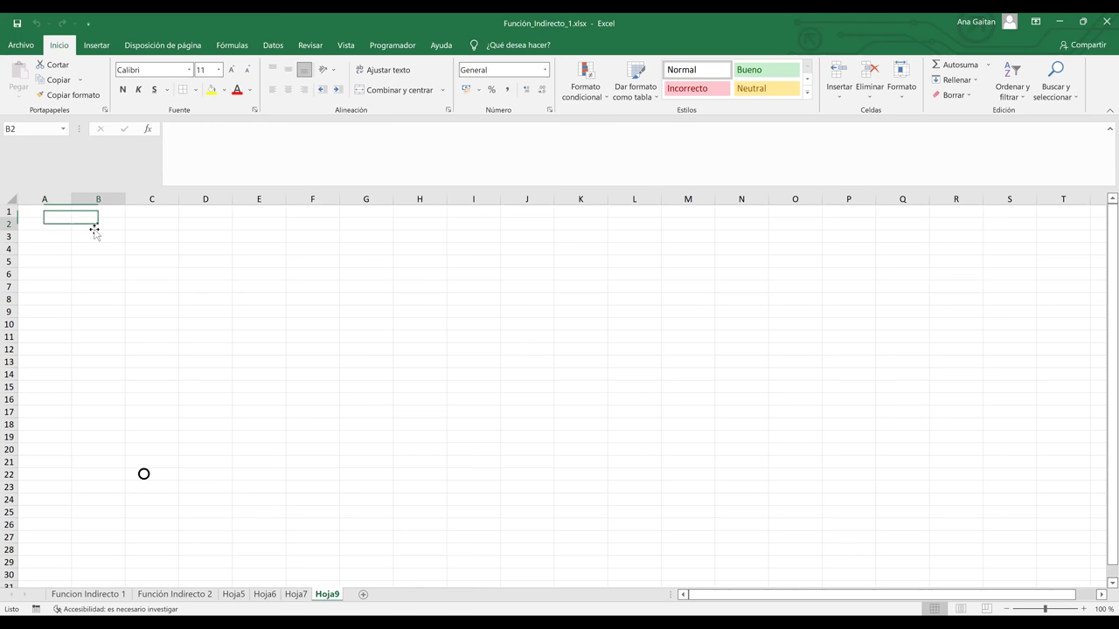
pyautogui.write('Hoja')
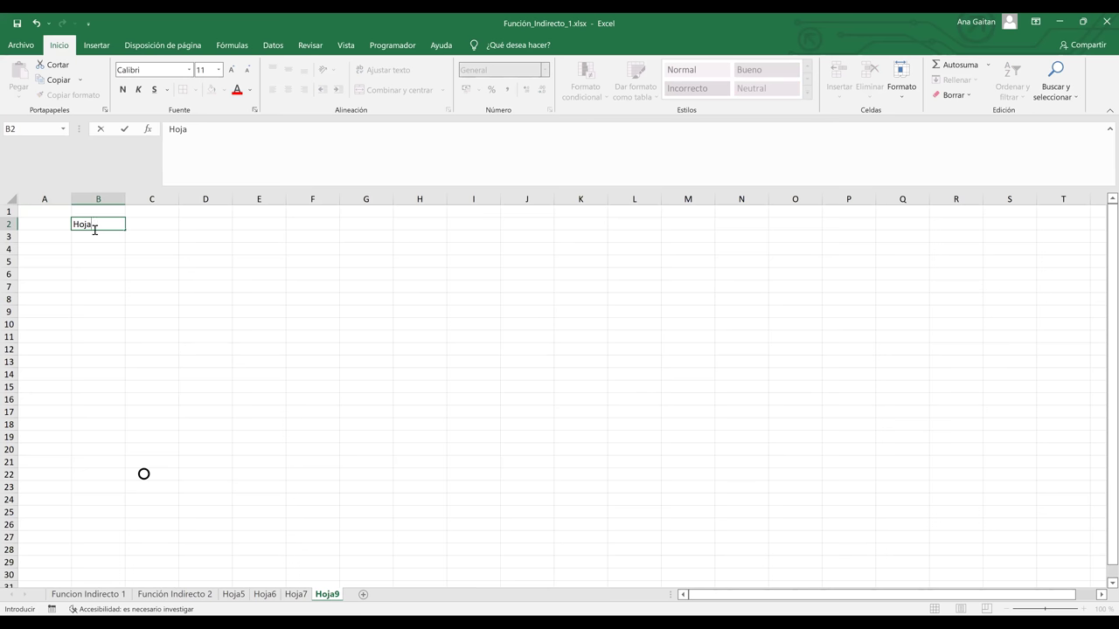
pyautogui.write('s')
pyautogui.press('Tab')
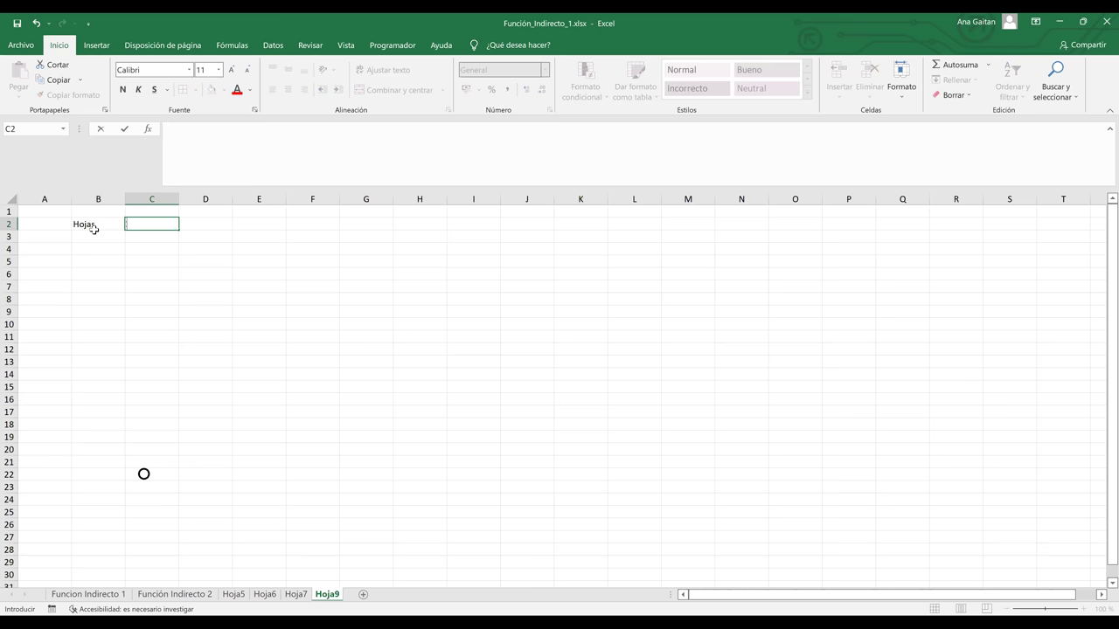
pyautogui.write('Columna')
pyautogui.press('Tab')
pyautogui.write('Fila')
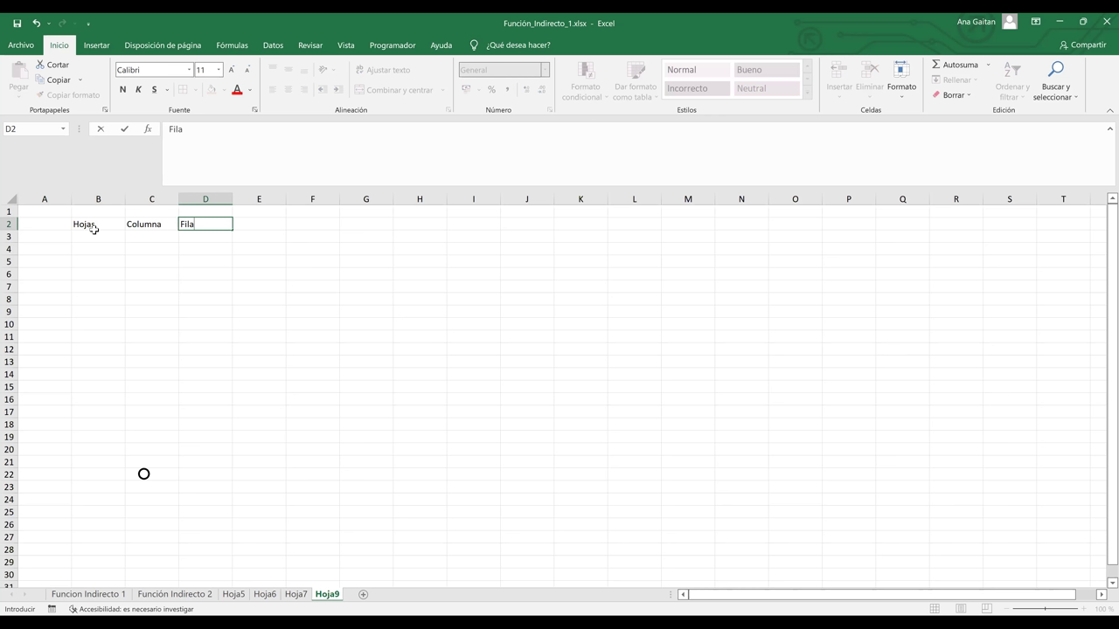
pyautogui.hotkey('ctrl', 'Return')
pyautogui.press('Tab')
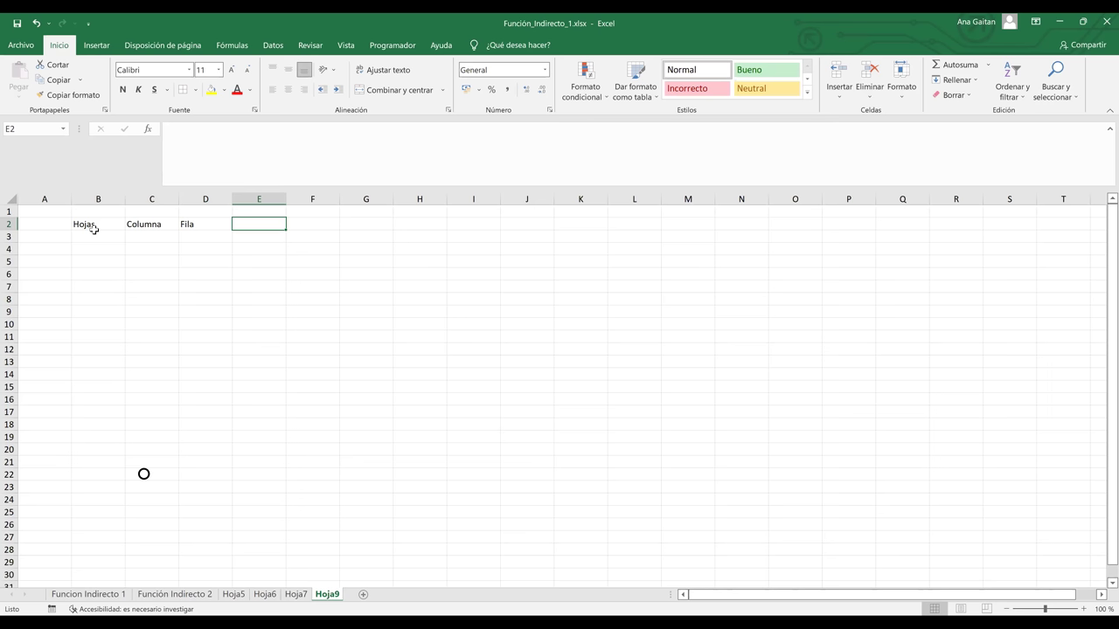
pyautogui.write('Valor')
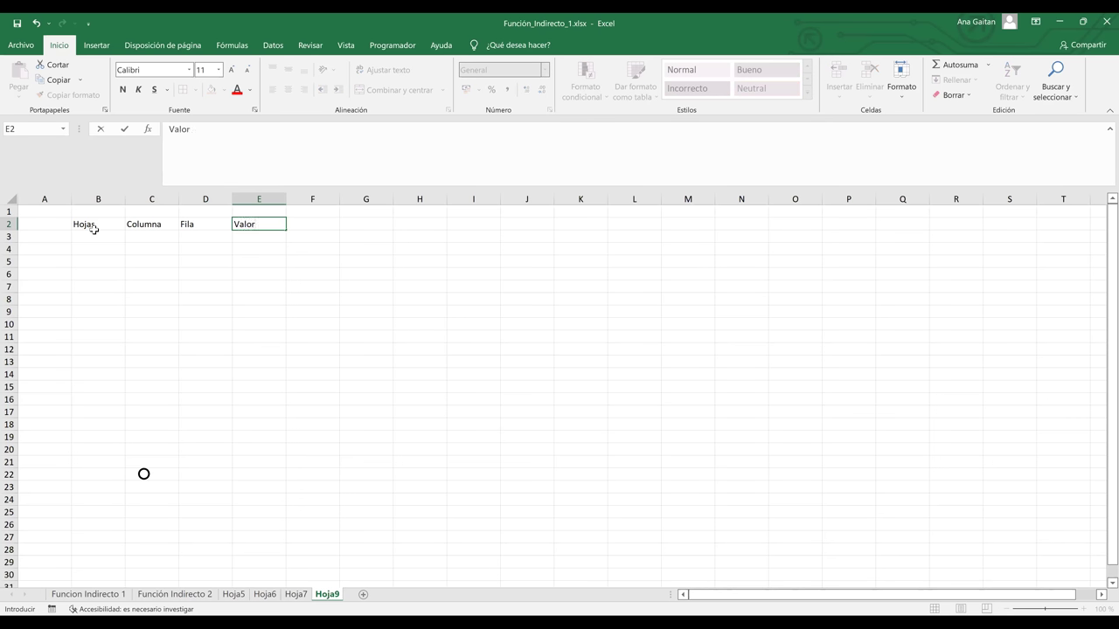
pyautogui.press('Return')
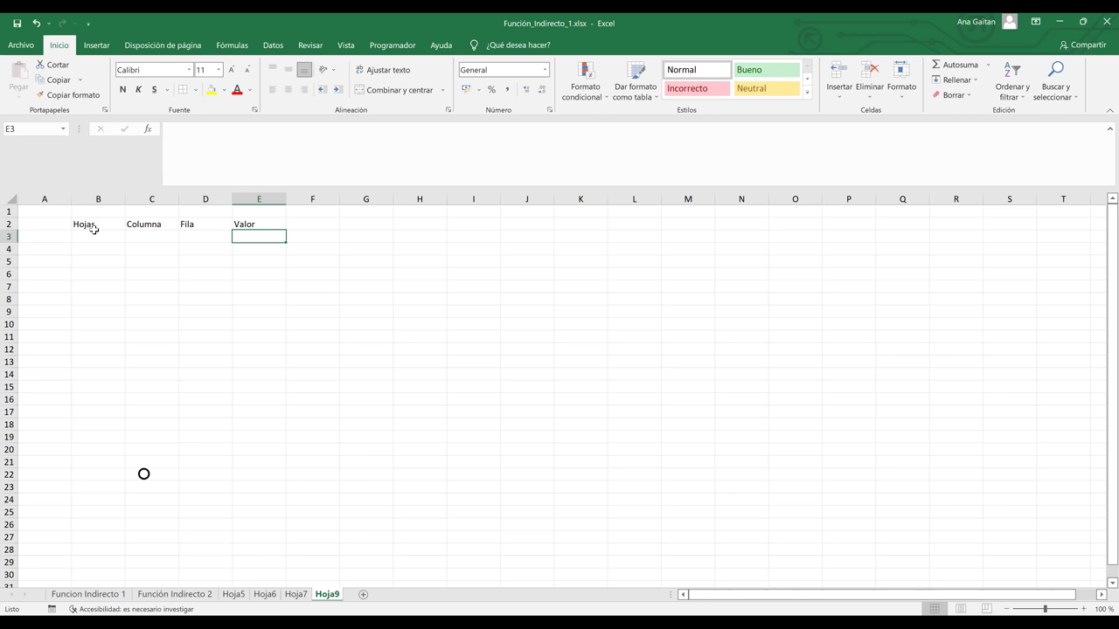
# Type Hoja5, Hoja6 and Hoja7 into B3:B5 under Hojas
pyautogui.click(96, 236)
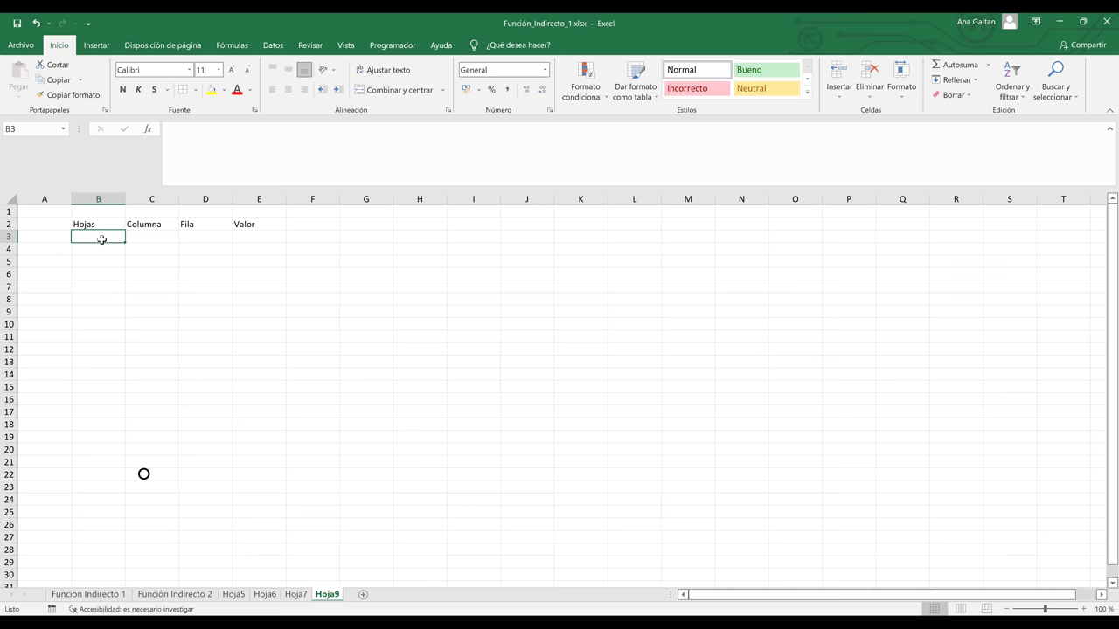
pyautogui.write('Hola')
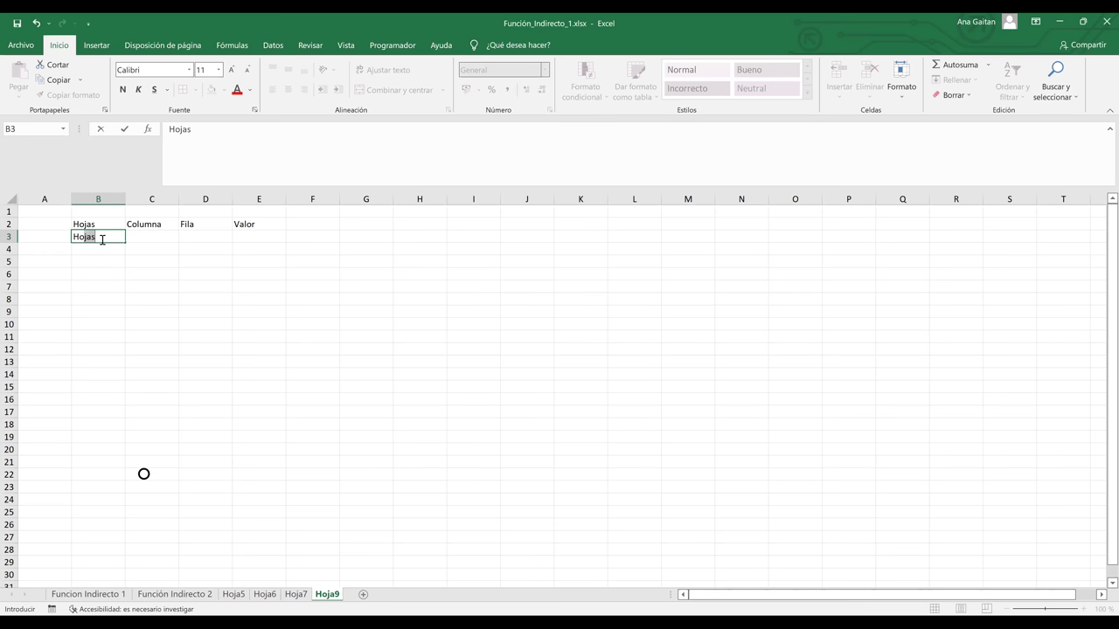
pyautogui.press('BackSpace')
pyautogui.press('BackSpace')
pyautogui.write('ja5')
pyautogui.press('Return')
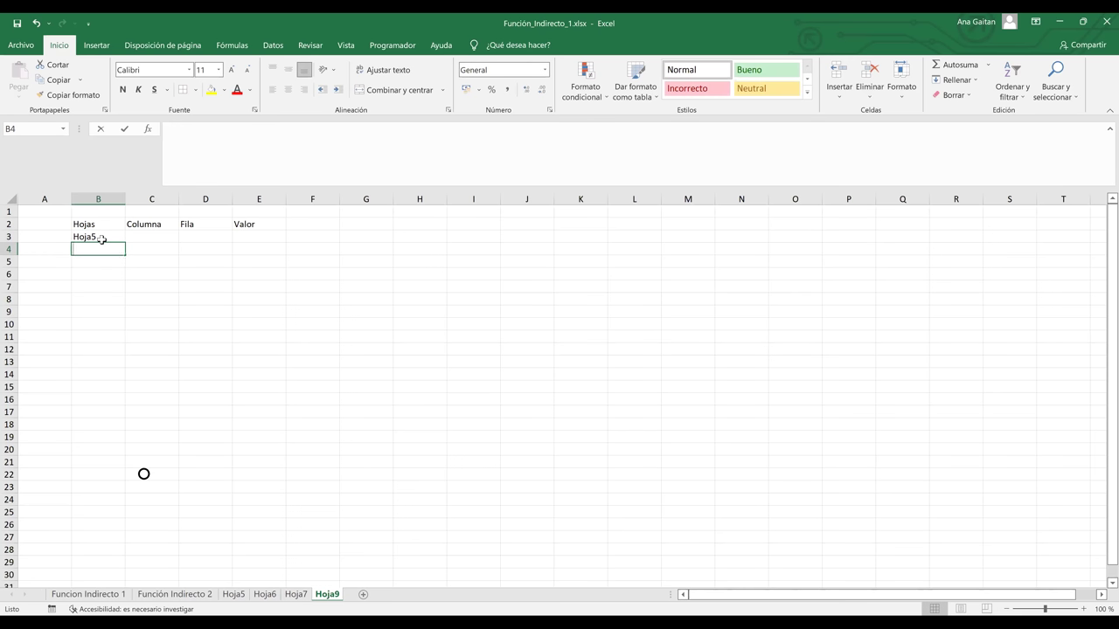
pyautogui.write('Ho')
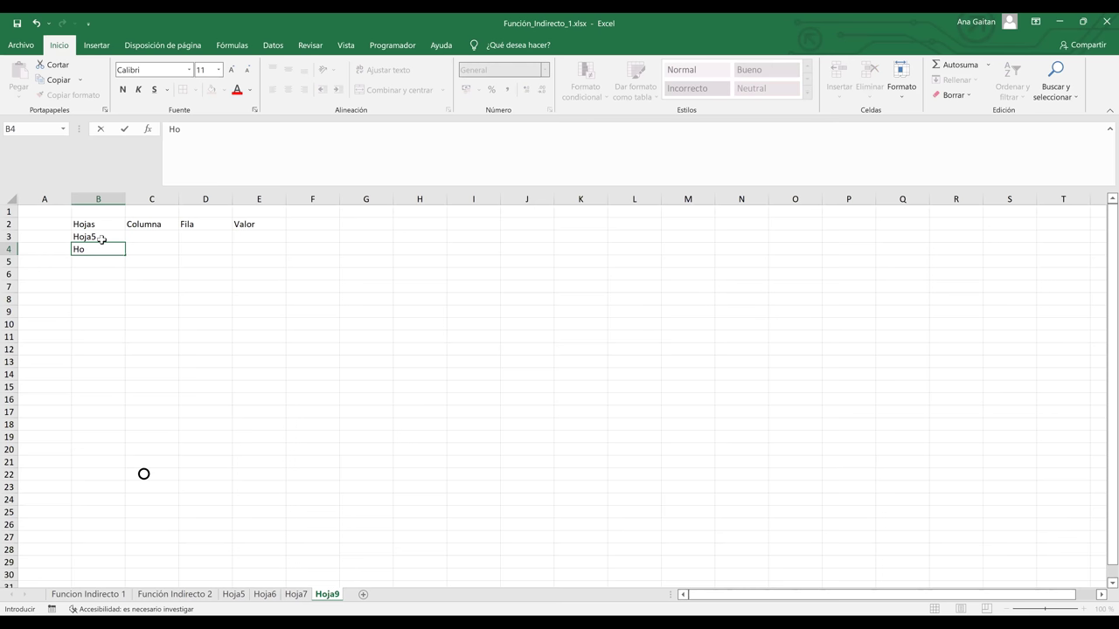
pyautogui.write('ja6')
pyautogui.press('Return')
pyautogui.write('H')
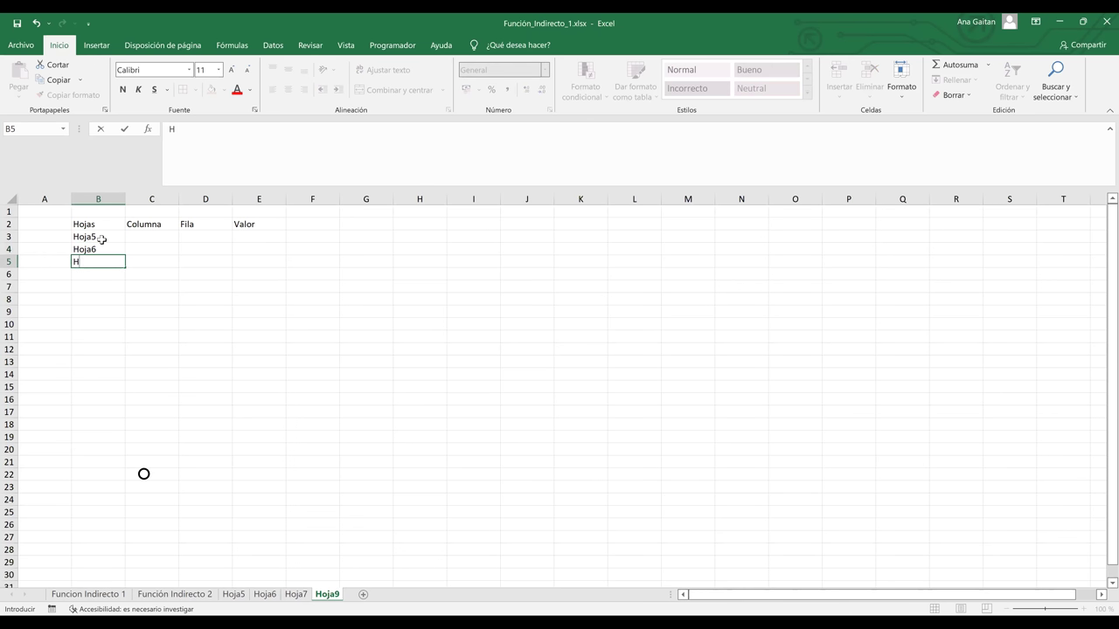
pyautogui.write('oja7')
pyautogui.press('Tab')
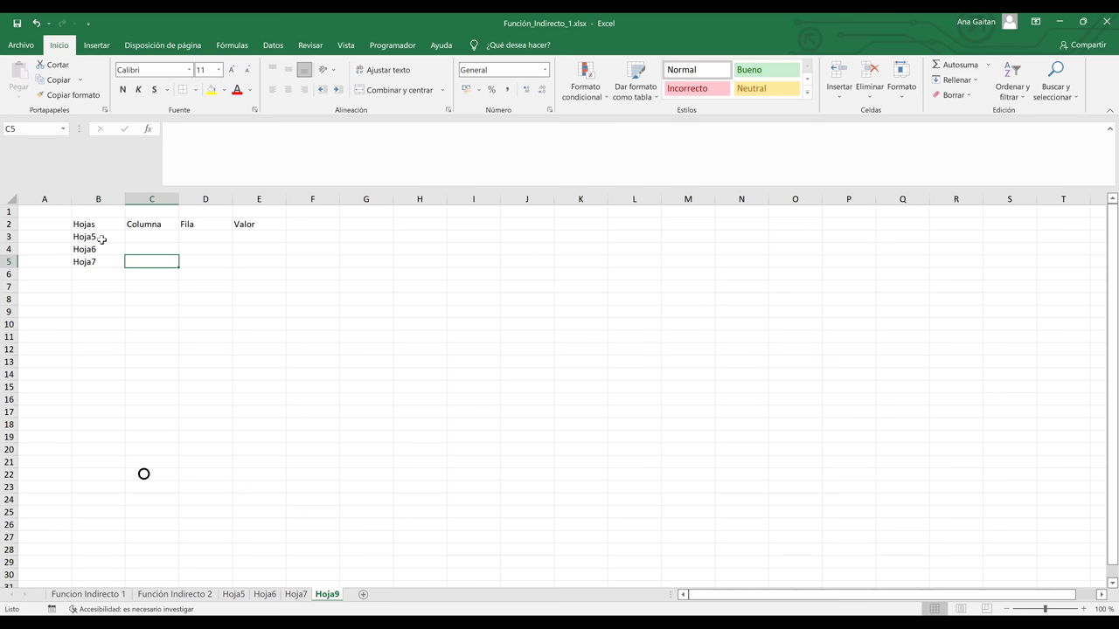
pyautogui.press('Up')
pyautogui.press('Up')
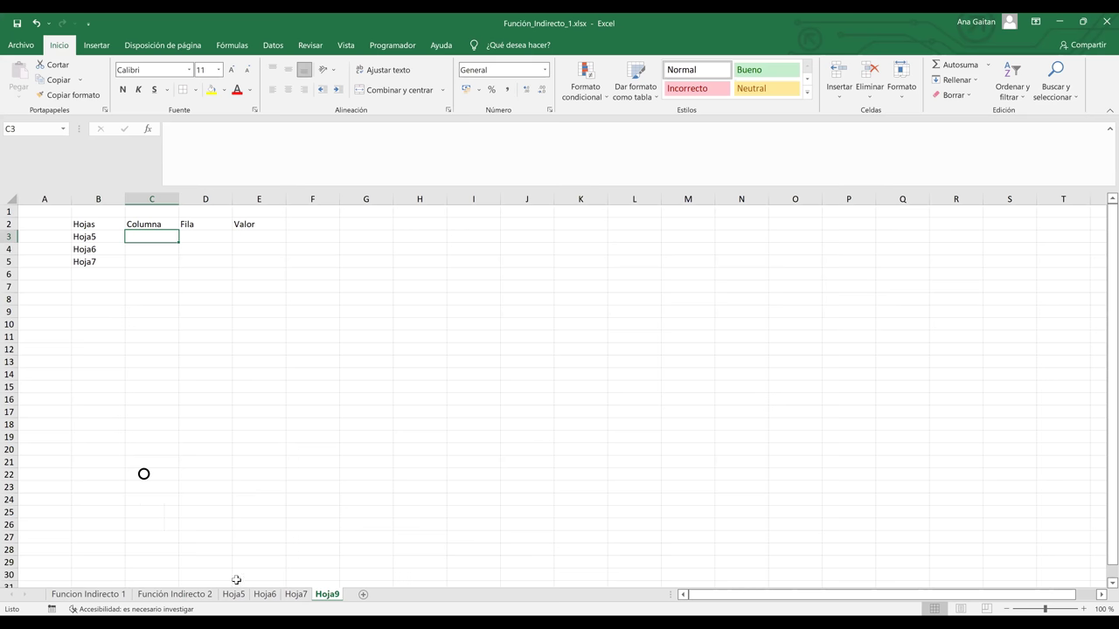
# After reviewing Hoja5's table, enter d in C3 and 5 in D3, starting a formula in E3
pyautogui.click(233, 595)
pyautogui.moveTo(123, 234); pyautogui.dragTo(430, 291)
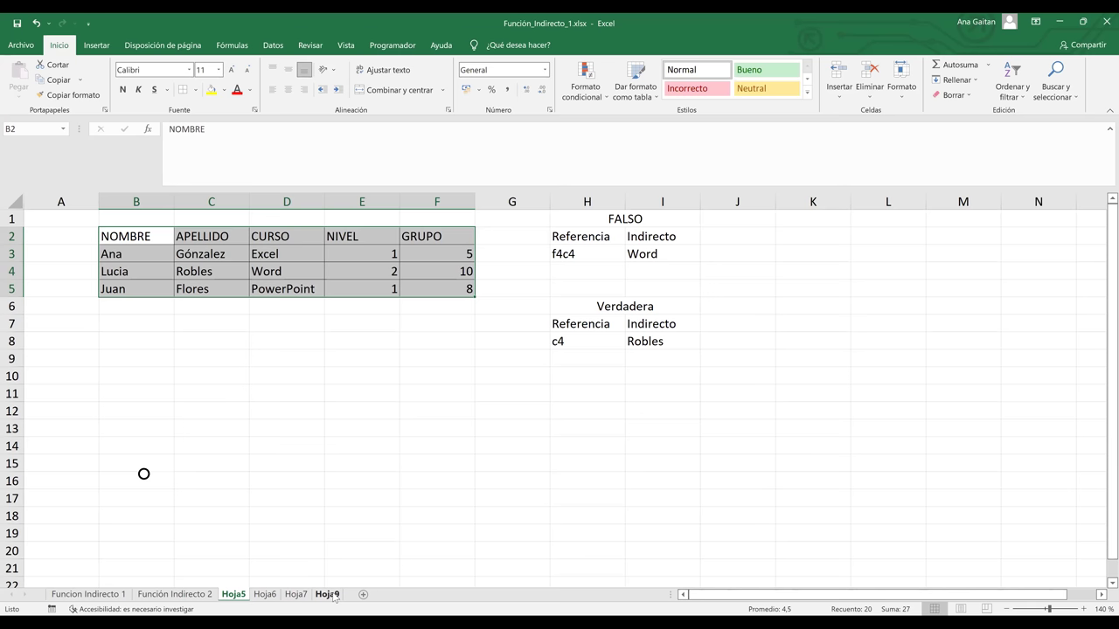
pyautogui.click(329, 594)
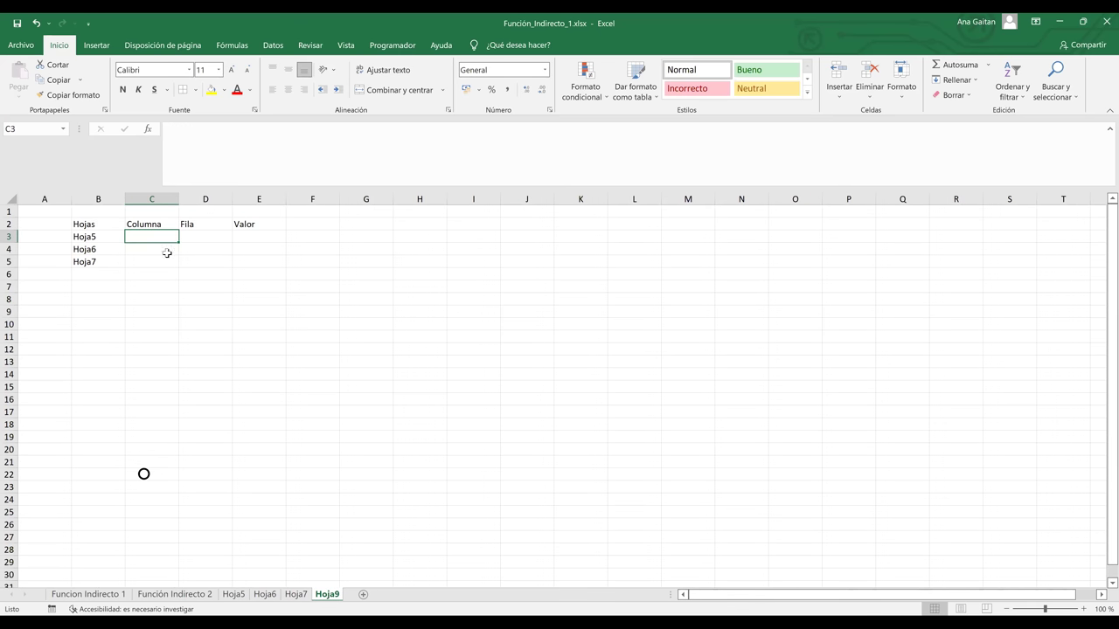
pyautogui.write('d')
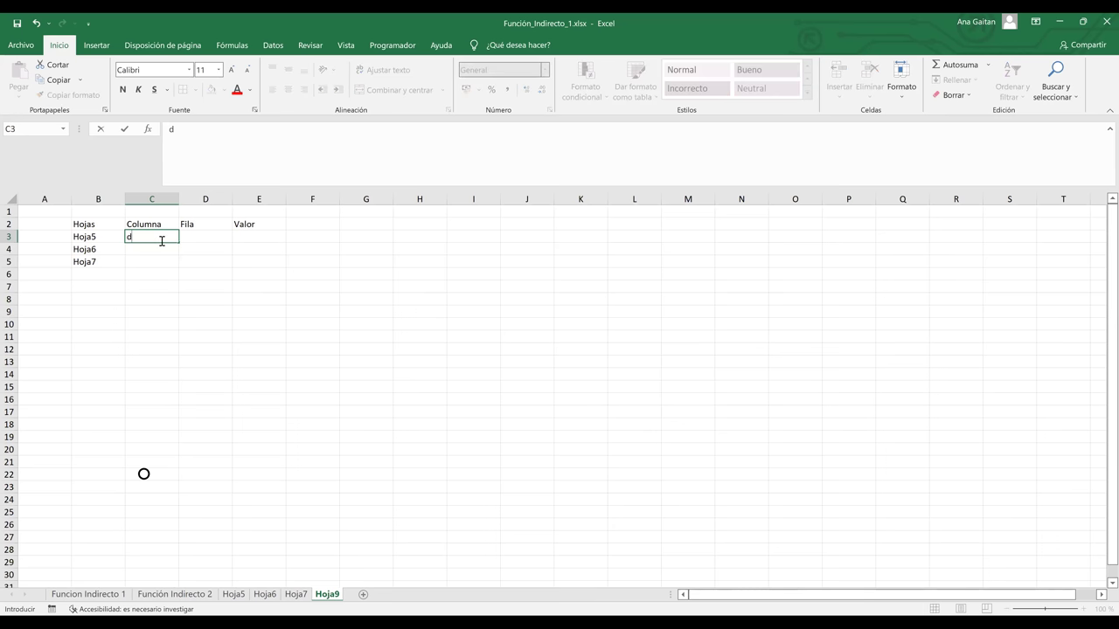
pyautogui.press('Tab')
pyautogui.write('5')
pyautogui.press('Tab')
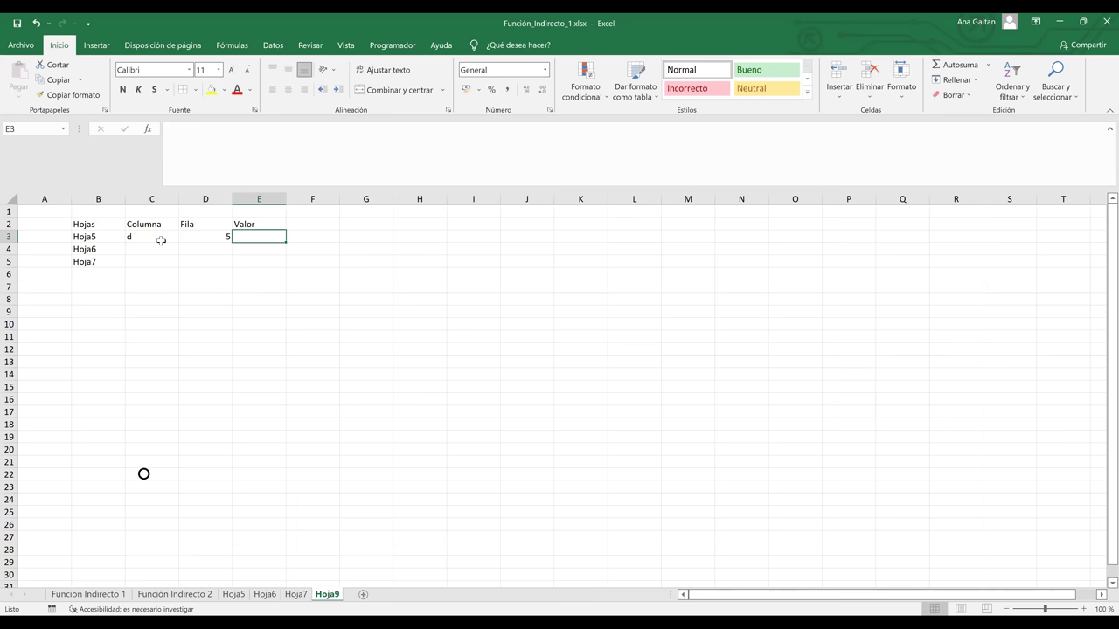
pyautogui.write('=')
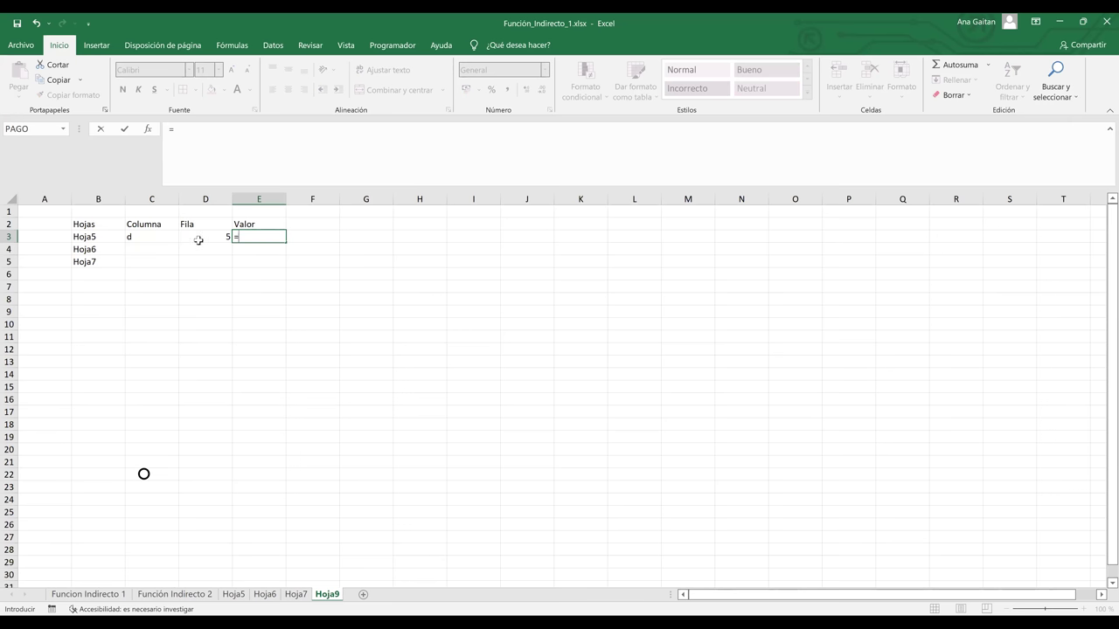
# Enter =INDIRECTO(B3&"!"&C3&D3) in E3, returning PowerPoint from Hoja5's D5
pyautogui.write('In')
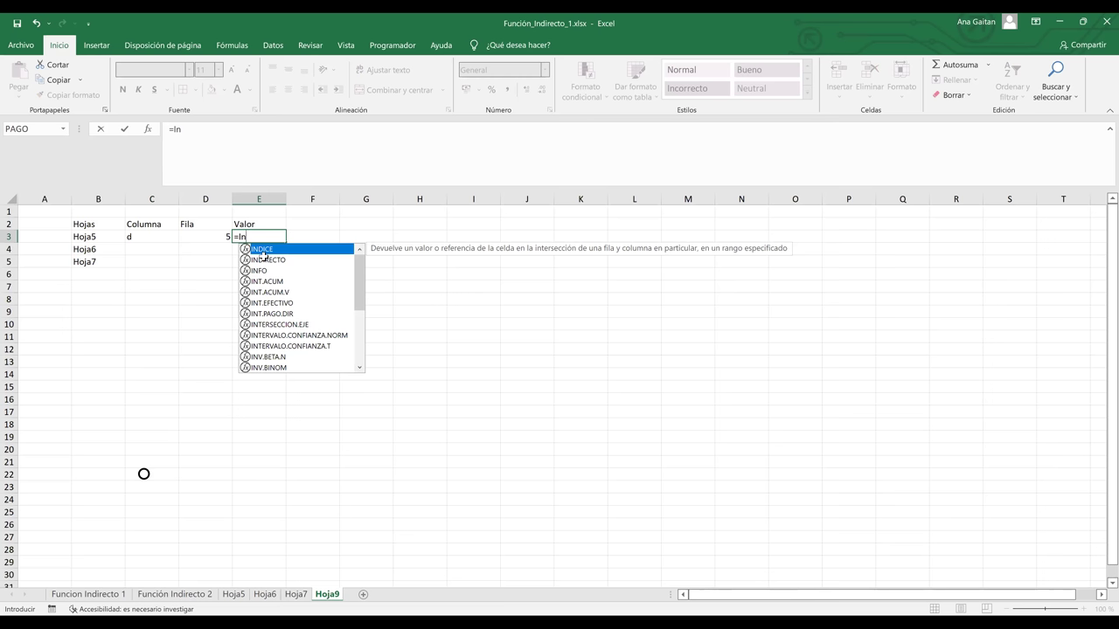
pyautogui.doubleClick(264, 259)
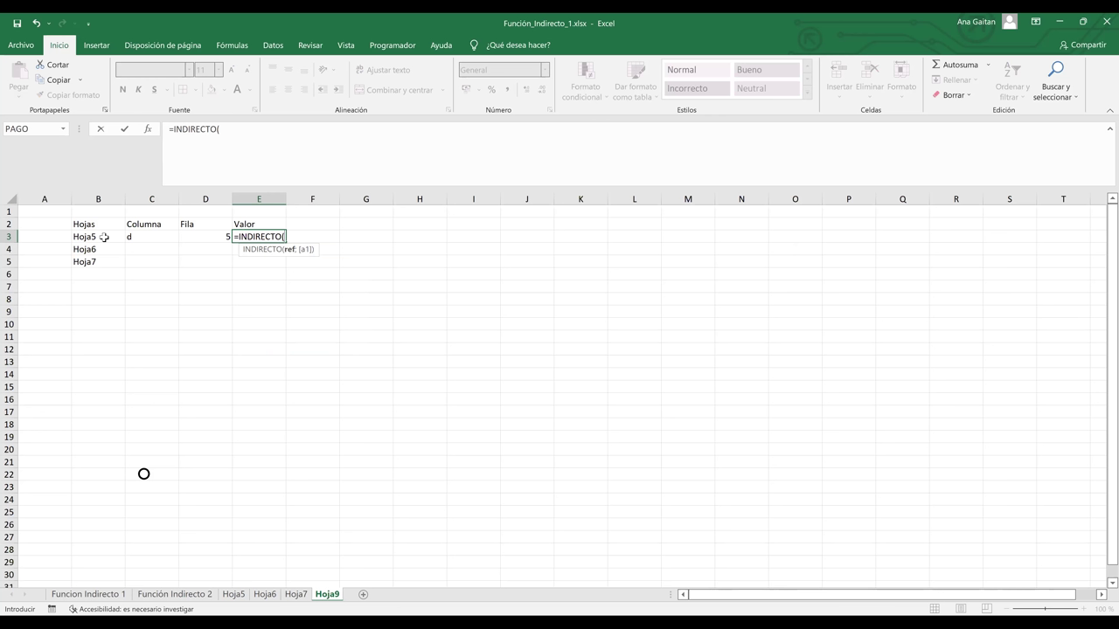
pyautogui.click(104, 237)
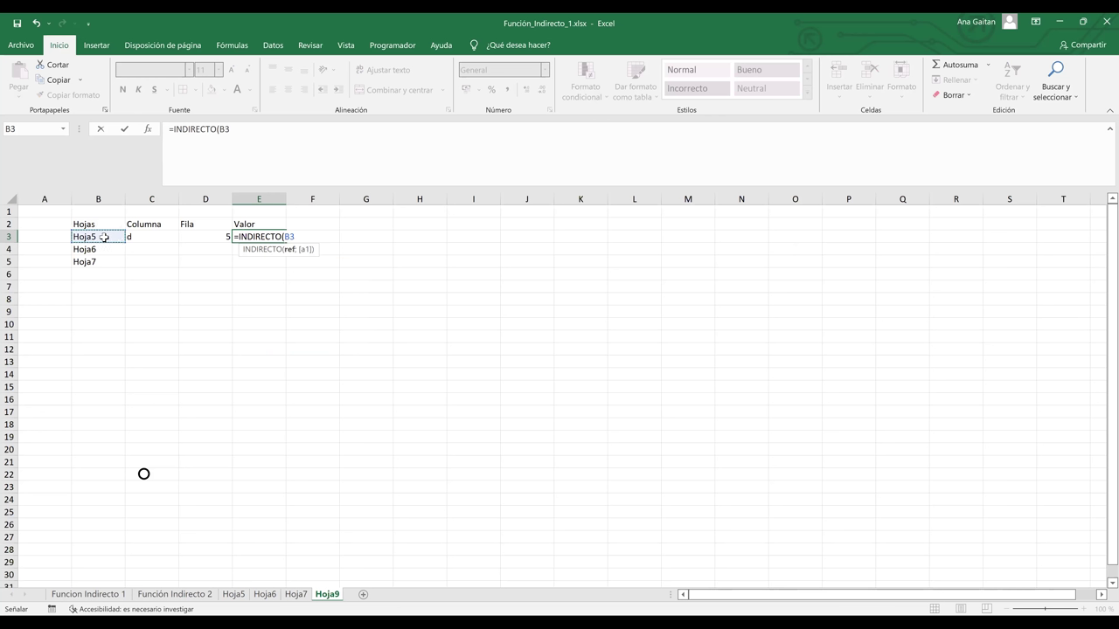
pyautogui.write('&')
pyautogui.write('"')
pyautogui.write('&')
pyautogui.click(147, 238)
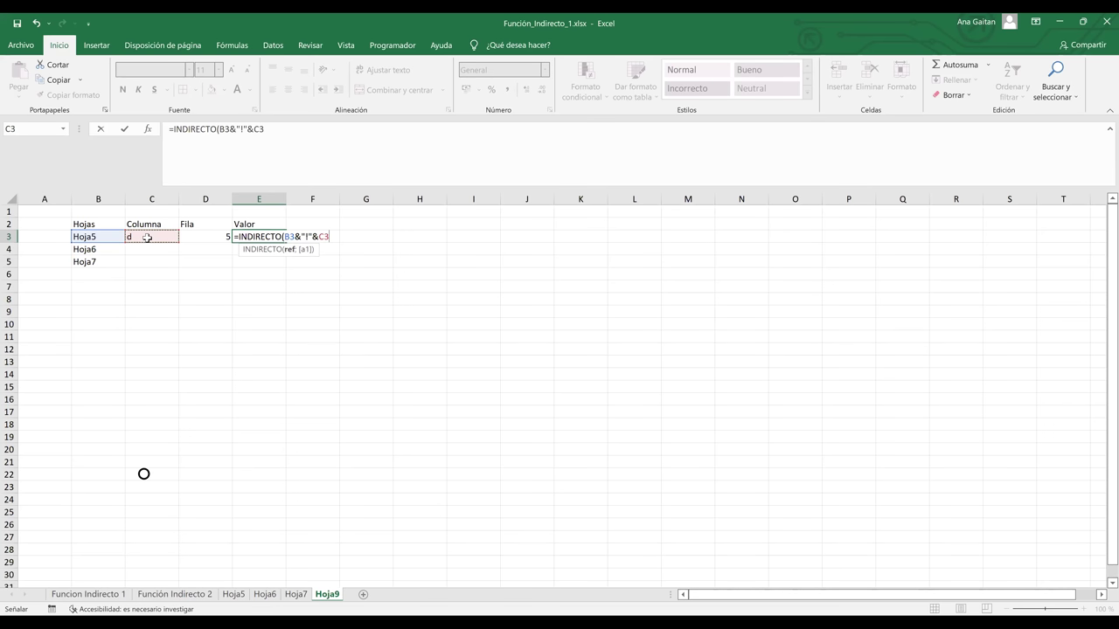
pyautogui.write('&')
pyautogui.click(198, 242)
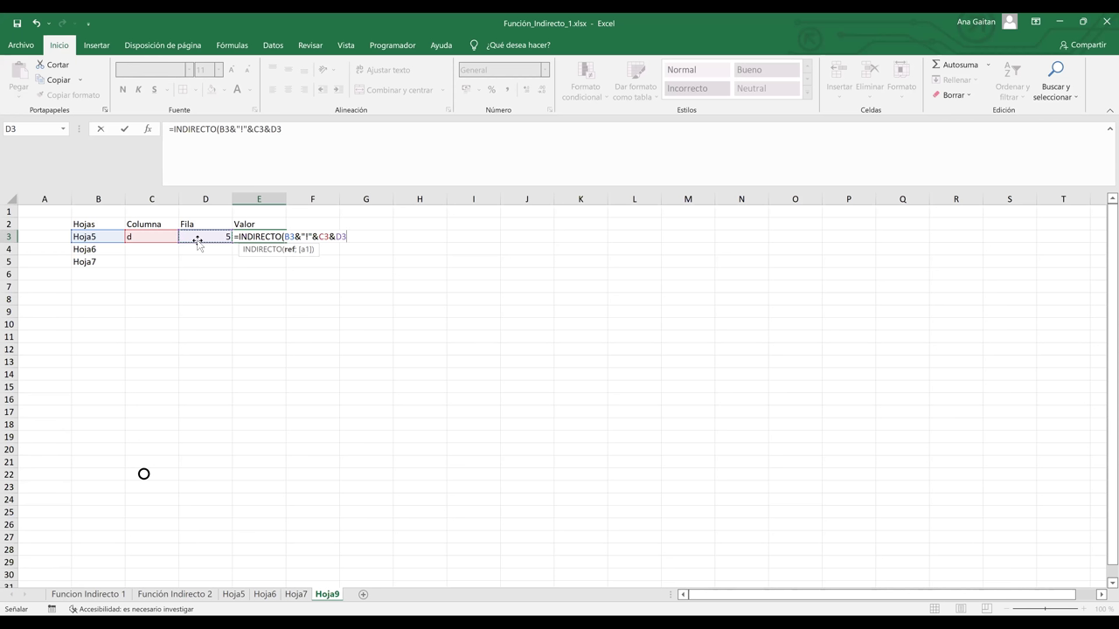
pyautogui.write(')')
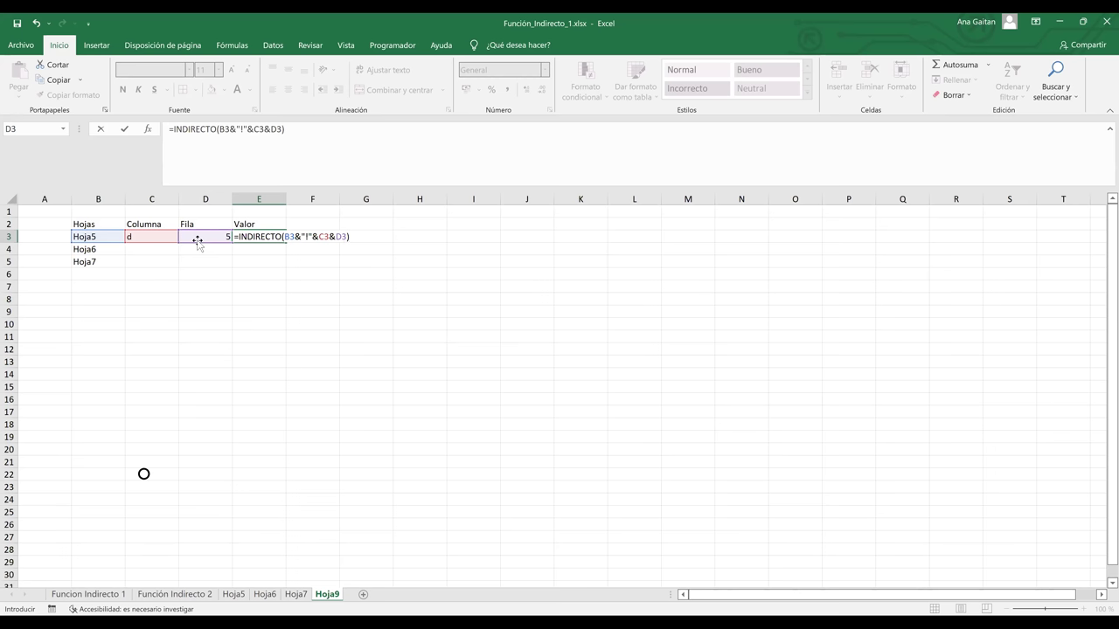
pyautogui.press('Return')
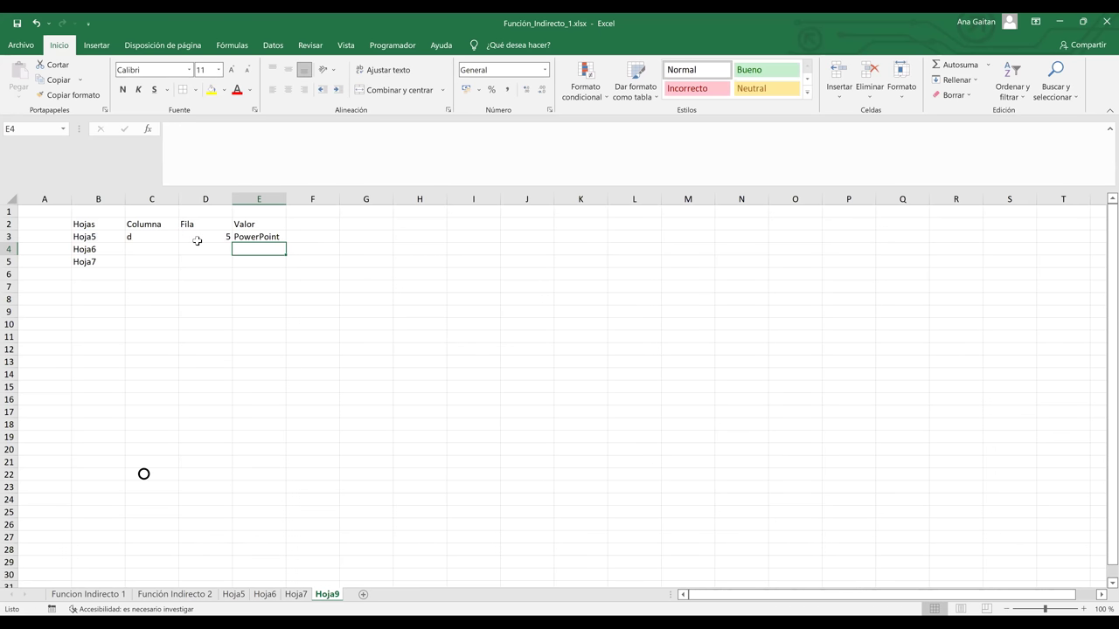
# Check E3's formula, then switch to Hoja5 to confirm PowerPoint sits in D5
pyautogui.click(262, 237)
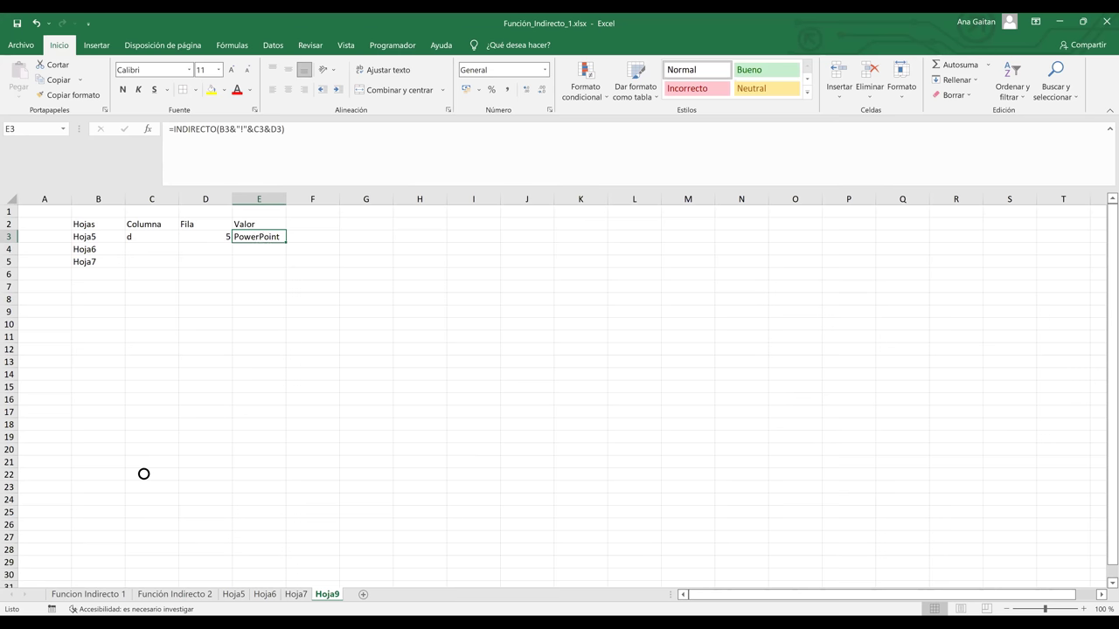
pyautogui.click(233, 594)
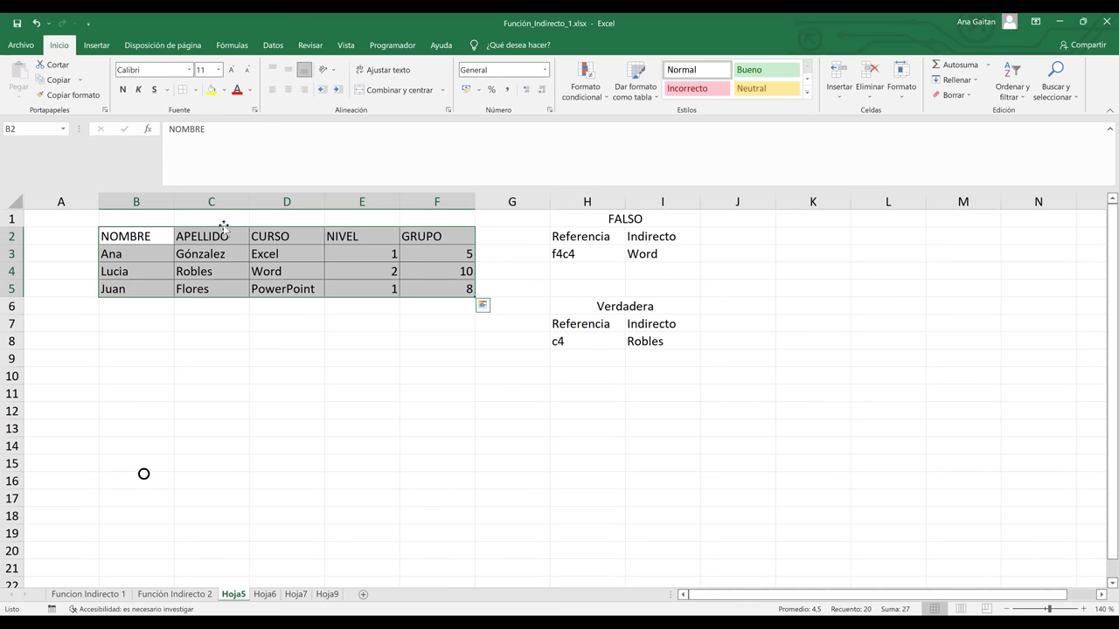
pyautogui.click(293, 238)
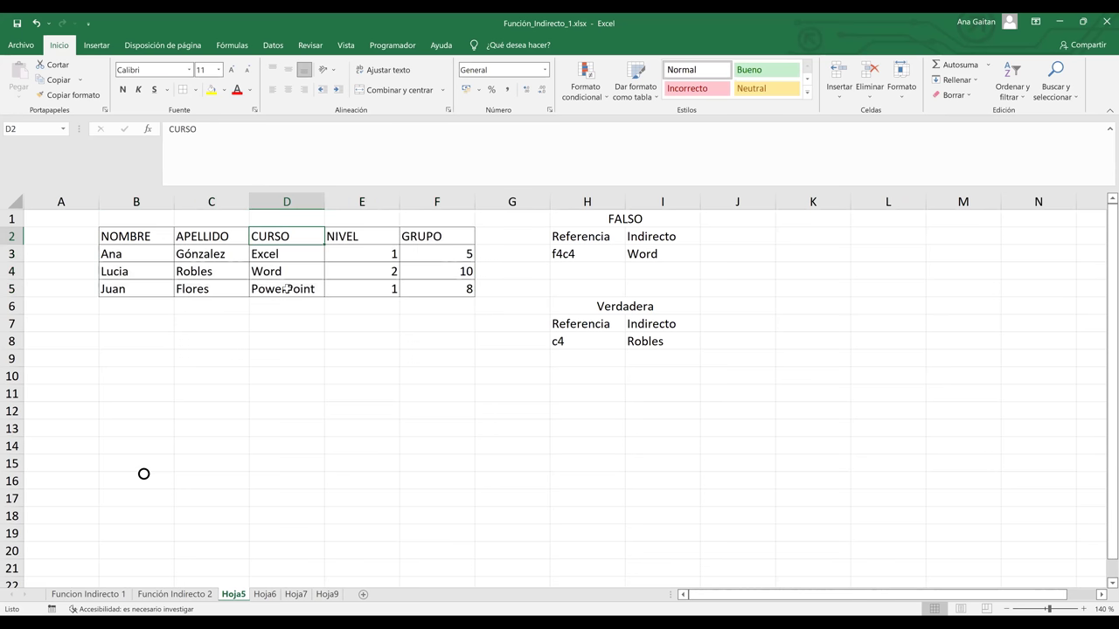
pyautogui.click(286, 289)
pyautogui.click(278, 202)
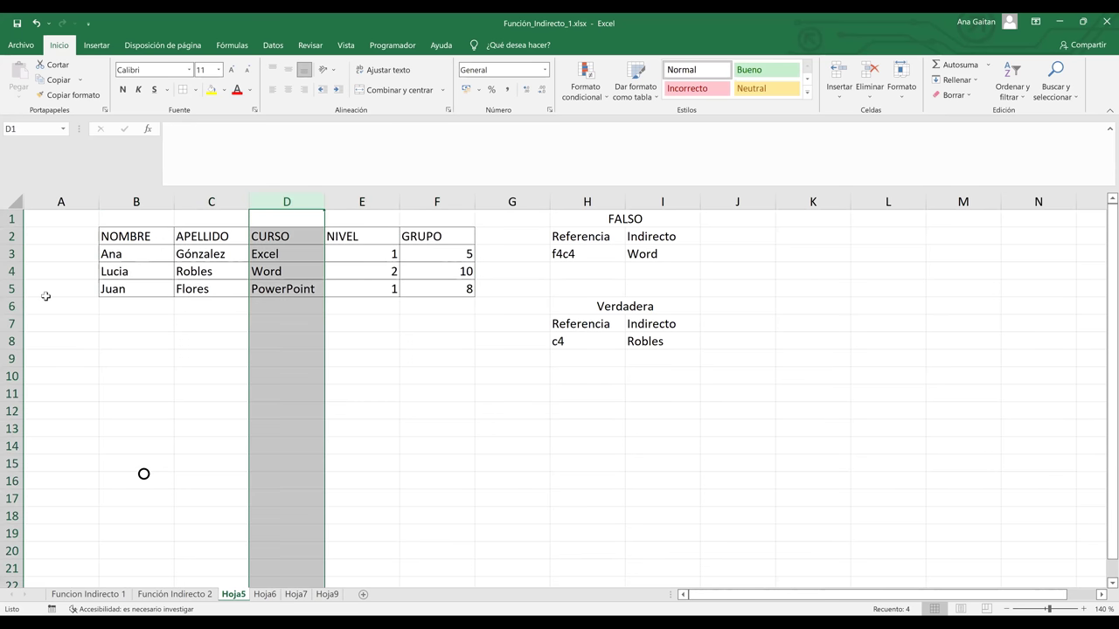
pyautogui.keyDown('ctrl'); pyautogui.click(10, 289); pyautogui.keyUp('ctrl')
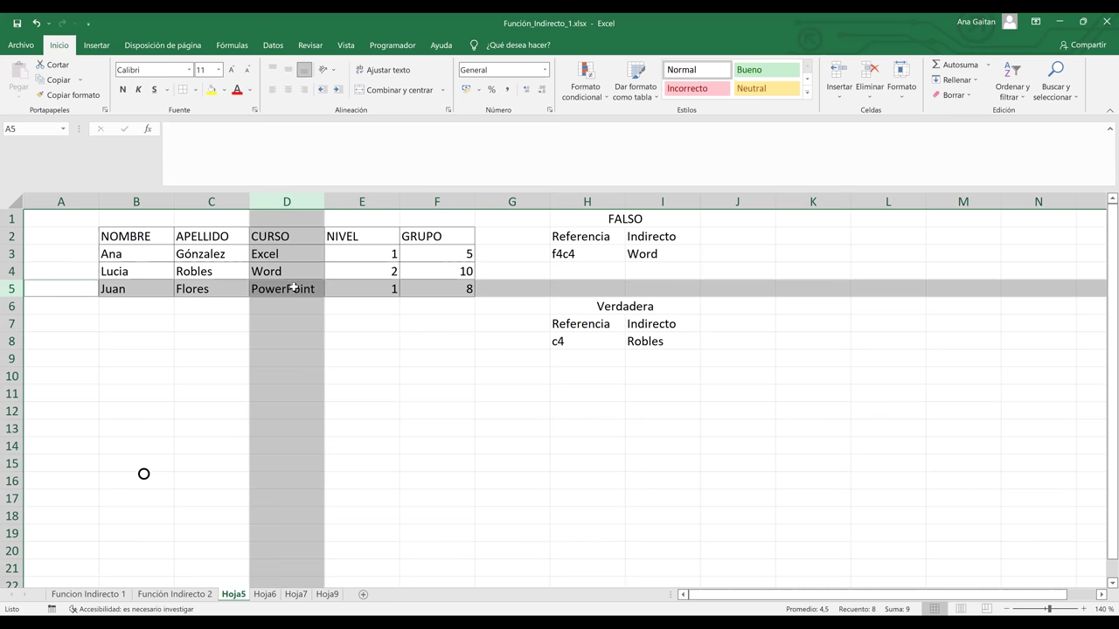
pyautogui.click(294, 287)
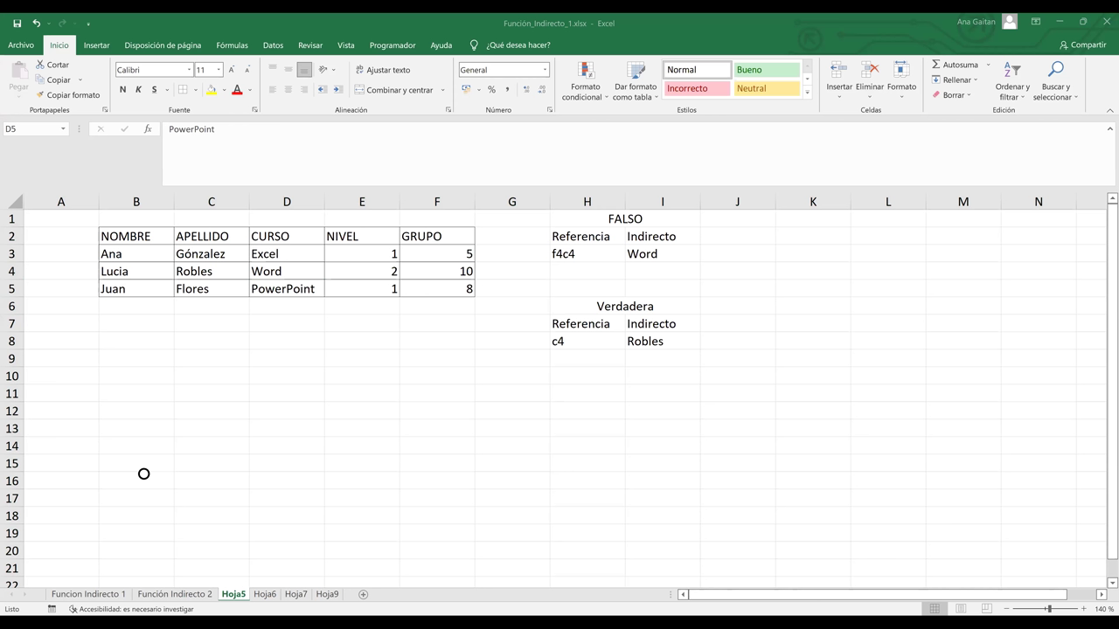
pyautogui.click(490, 432)
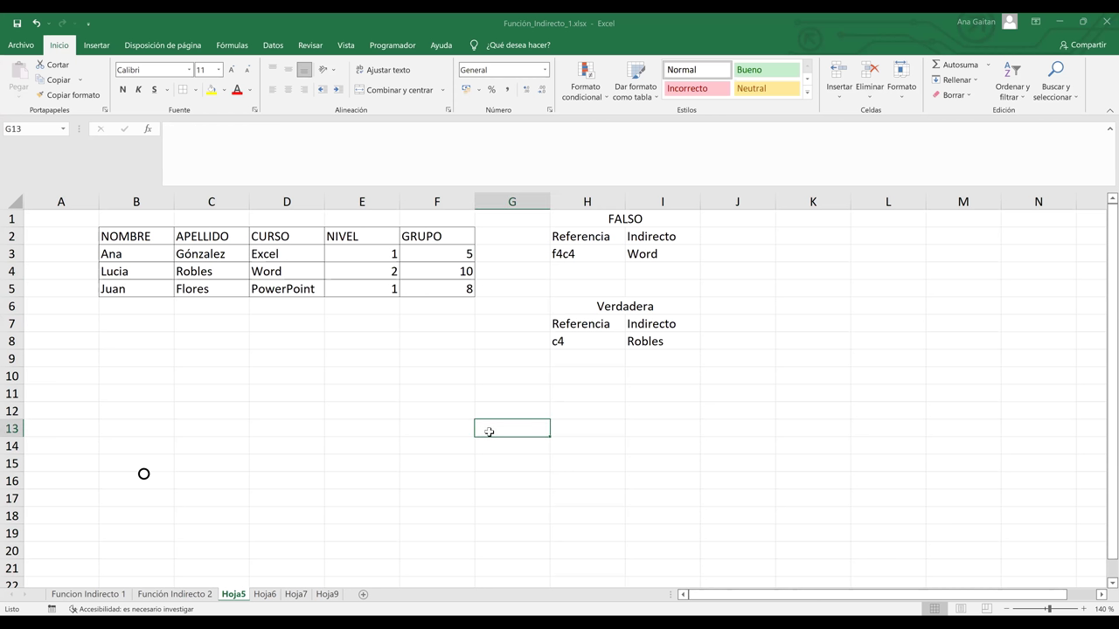
pyautogui.click(465, 395)
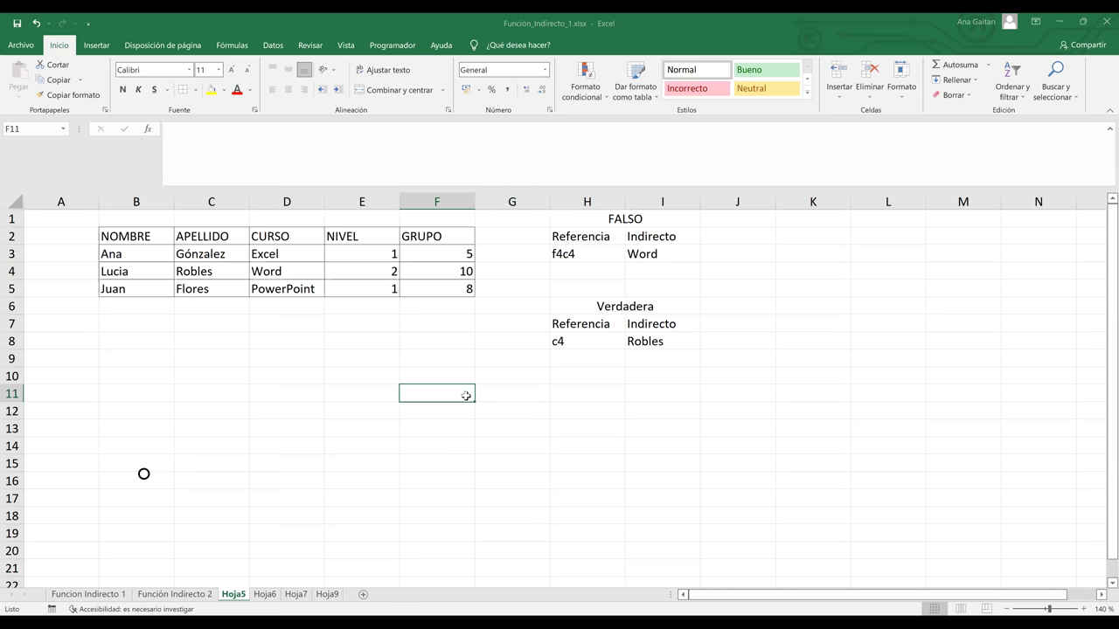